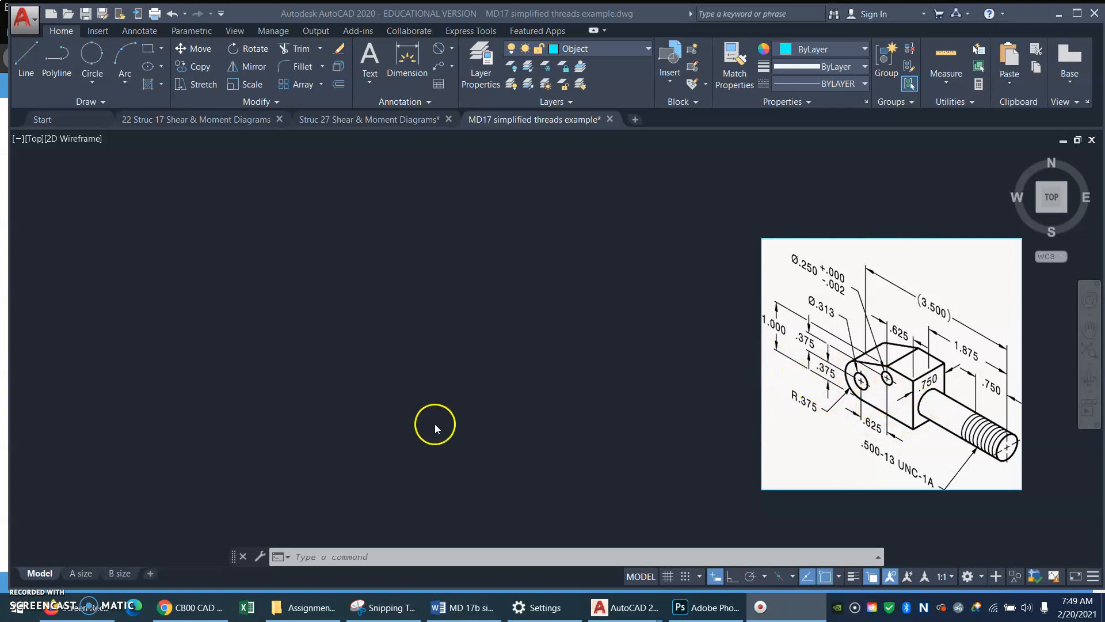
Turn on Ortho mode and draw a horizontal base line in the empty area well to the left of the reference image.
right_click(353, 412)
key(Escape)
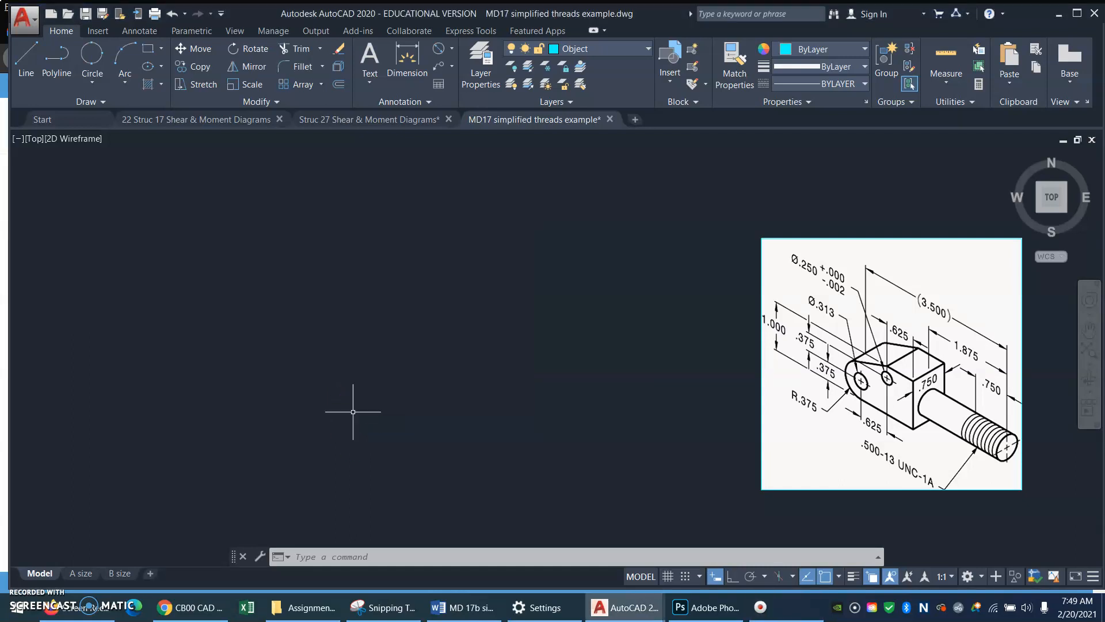
text(l)
key(Return)
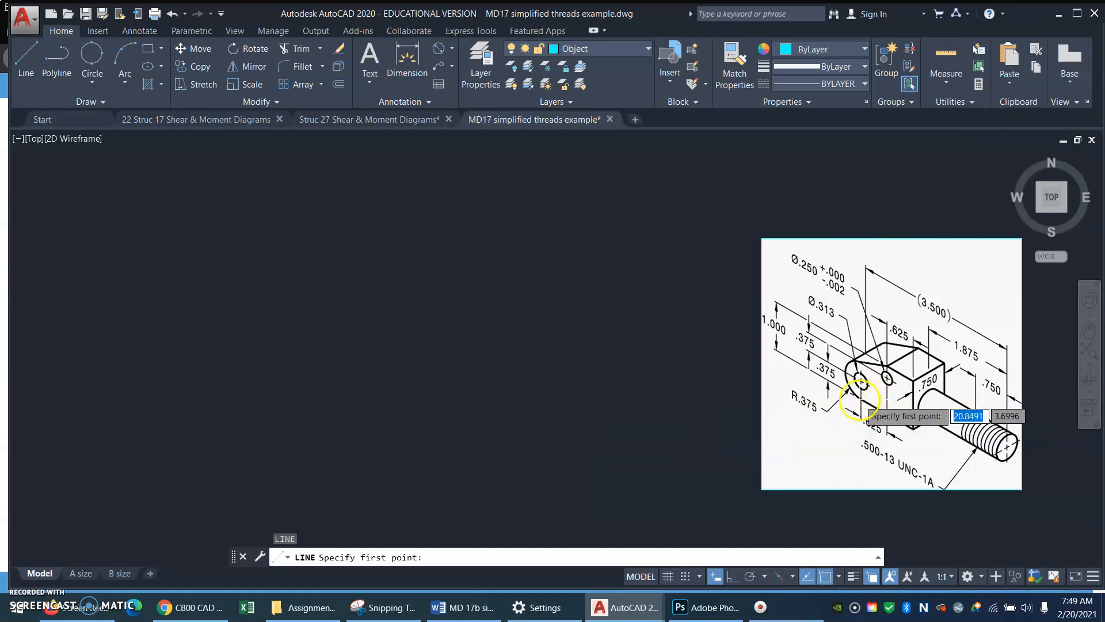
key(F8)
click(212, 462)
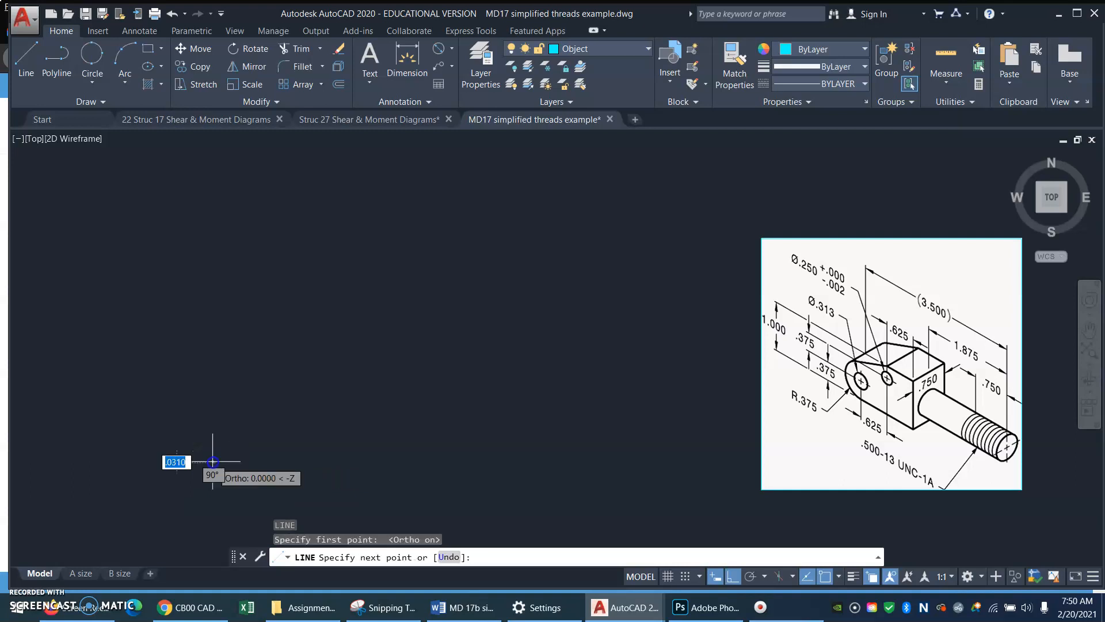
click(338, 462)
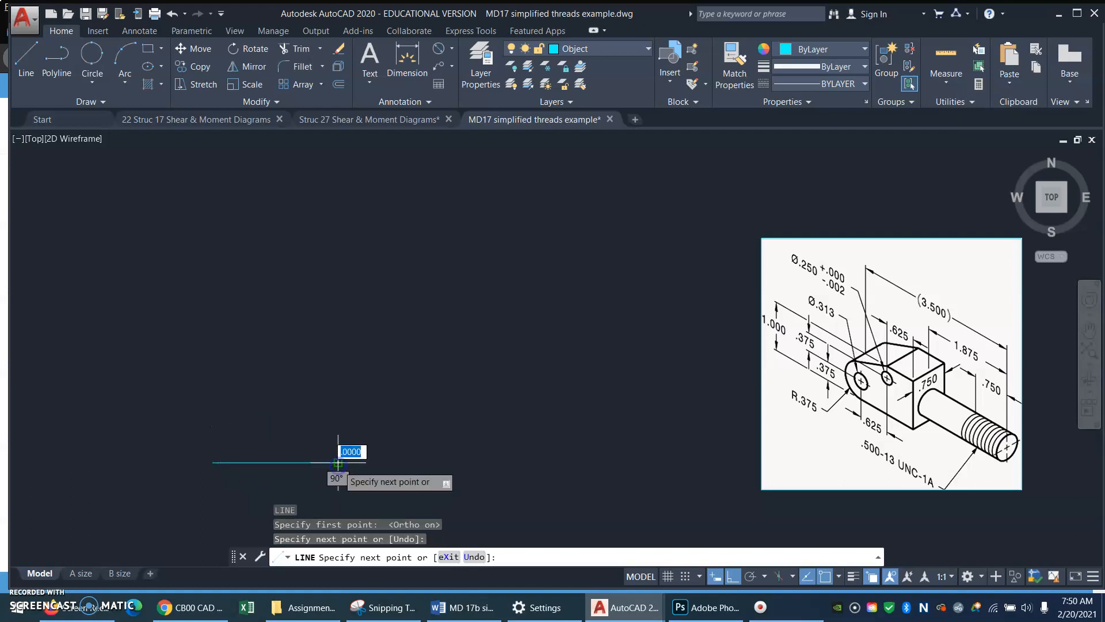
key(Return)
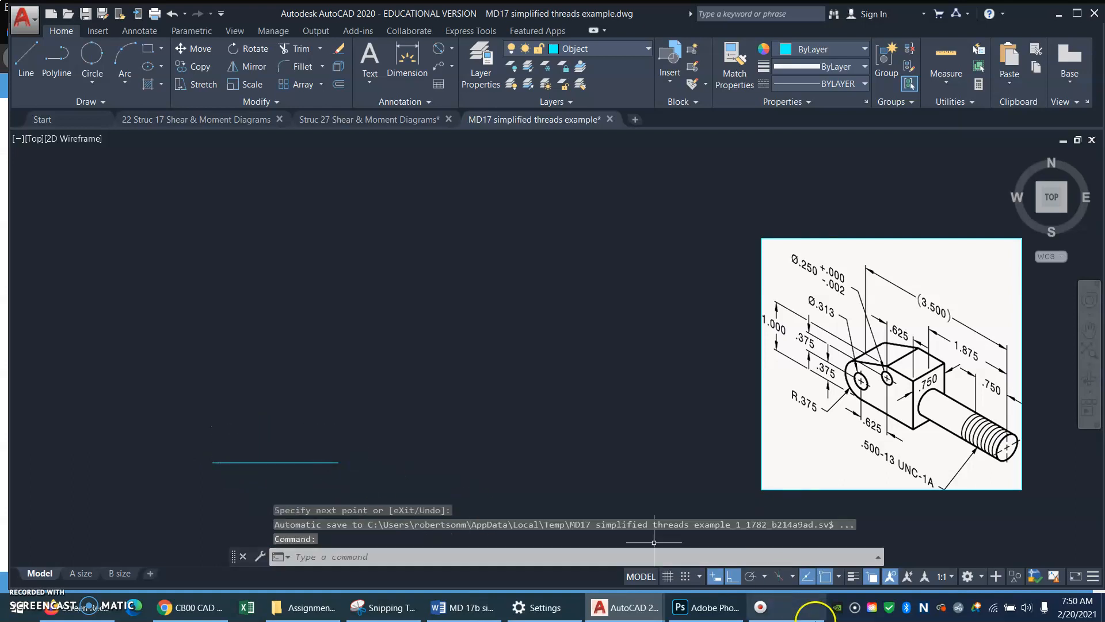
click(735, 581)
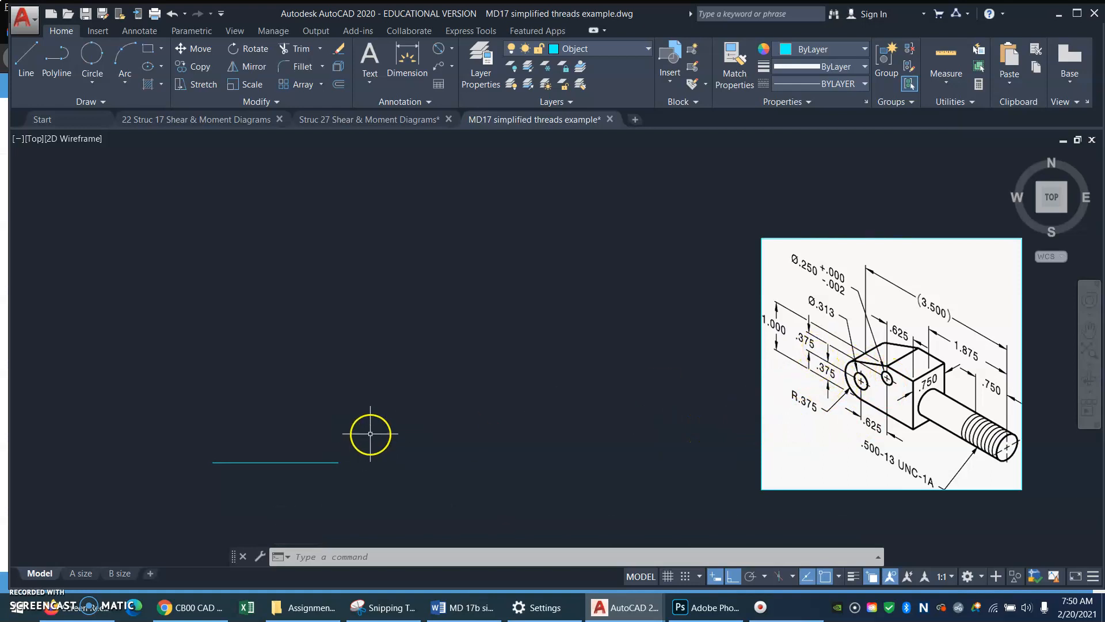
Offset the base line 0.375 upward, and offset the resulting line another 0.375 upward.
text(o)
key(Return)
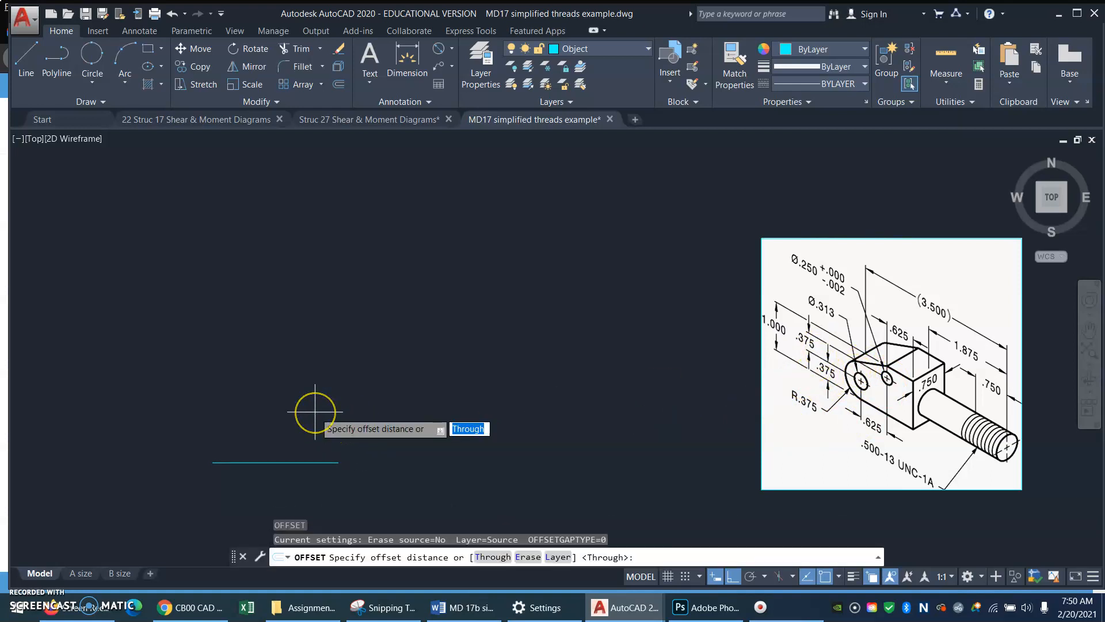
text(.)
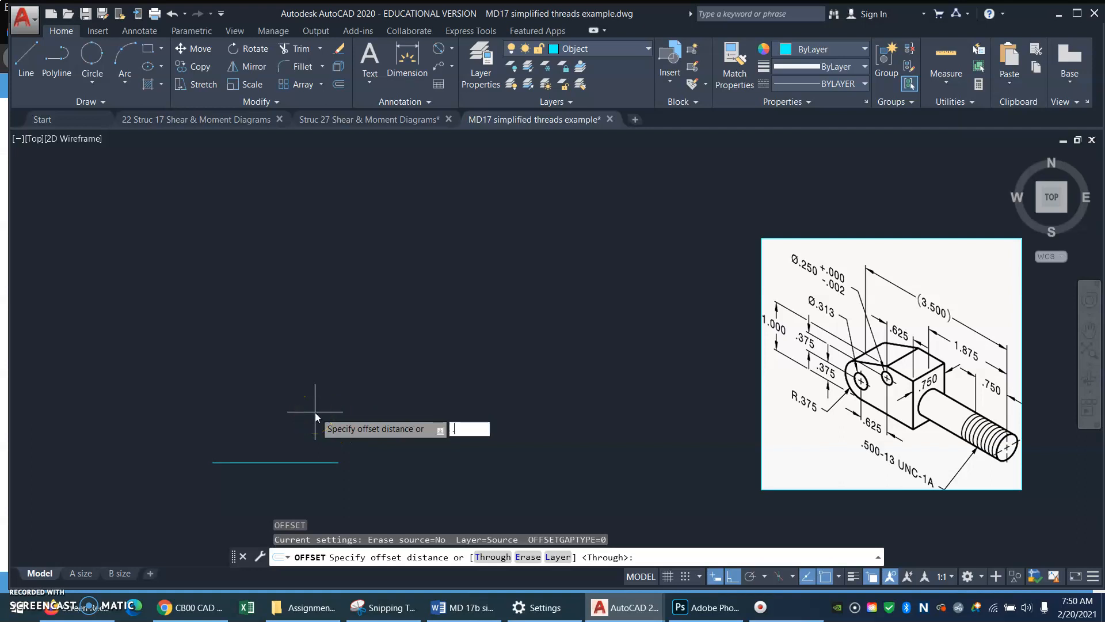
text(375)
key(Return)
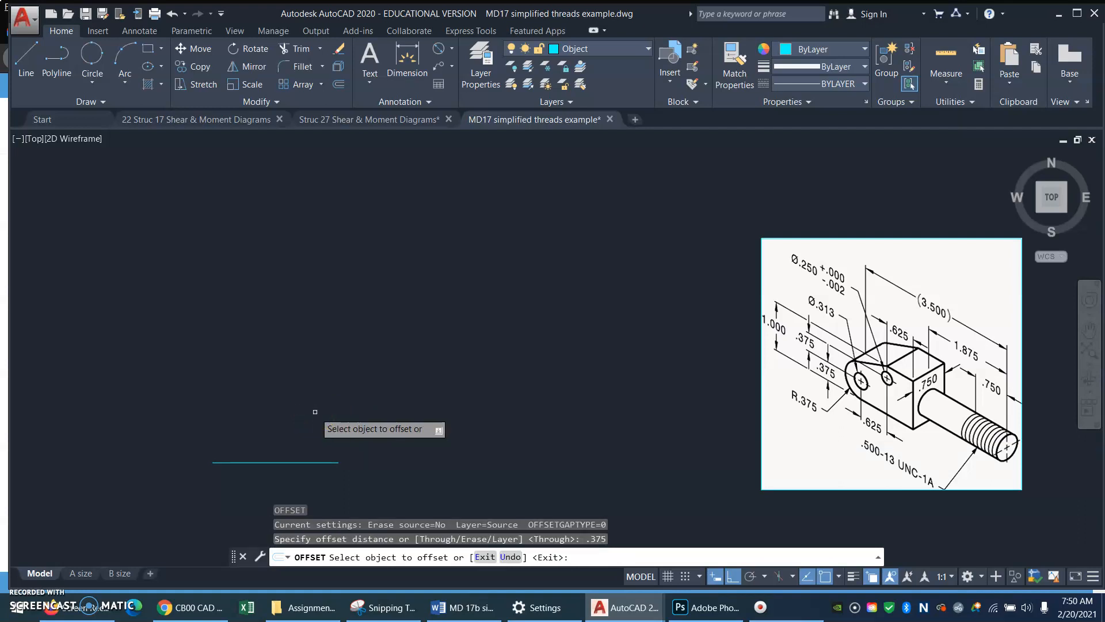
click(316, 461)
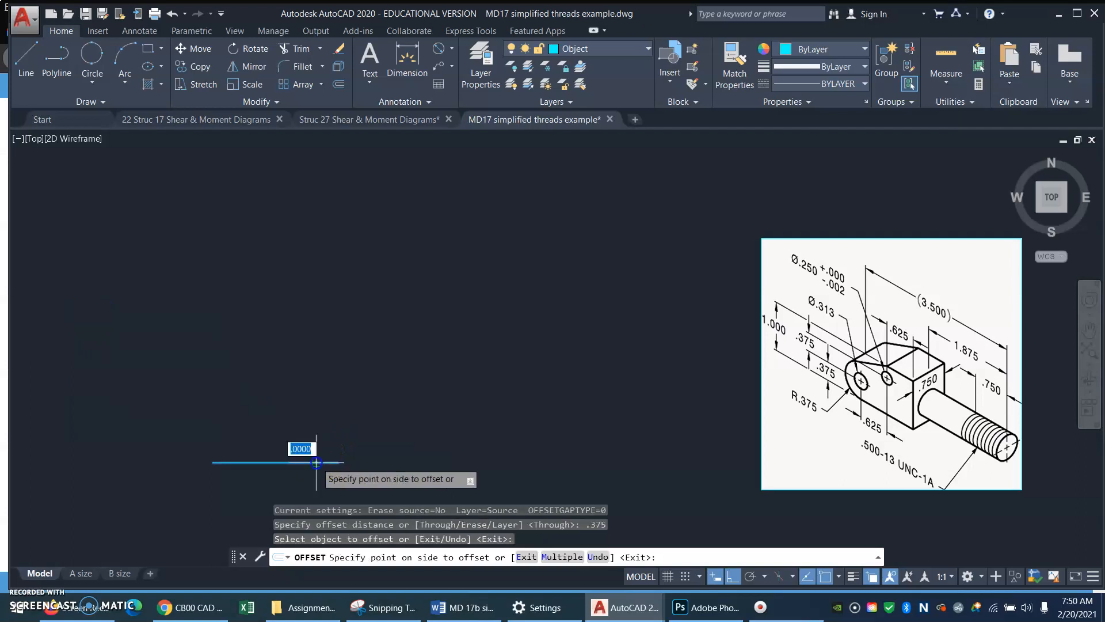
click(314, 443)
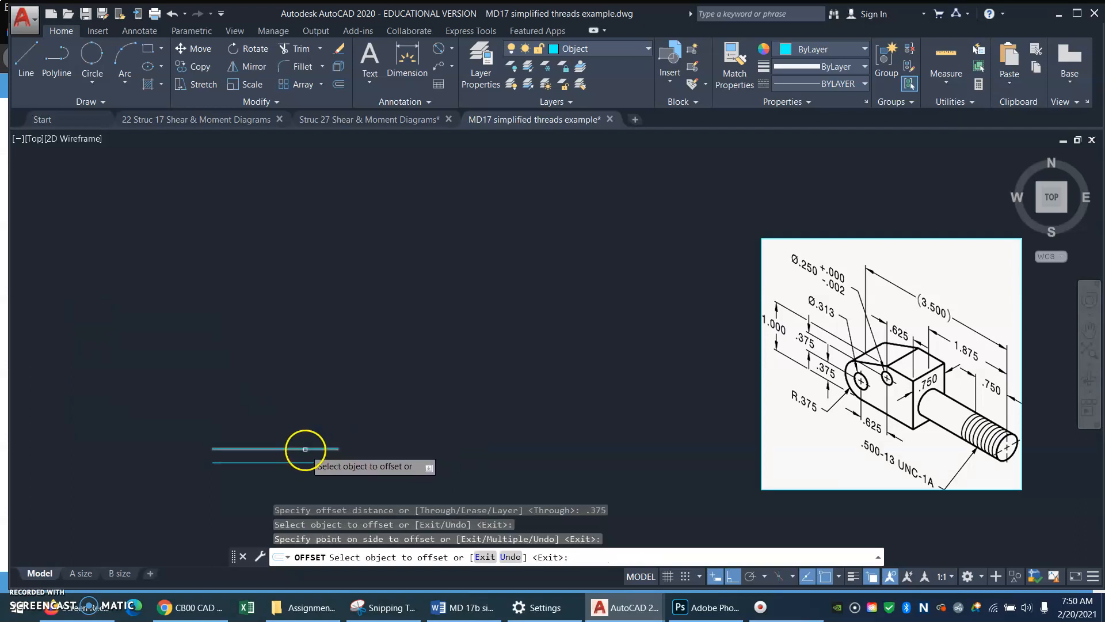
click(297, 447)
click(308, 425)
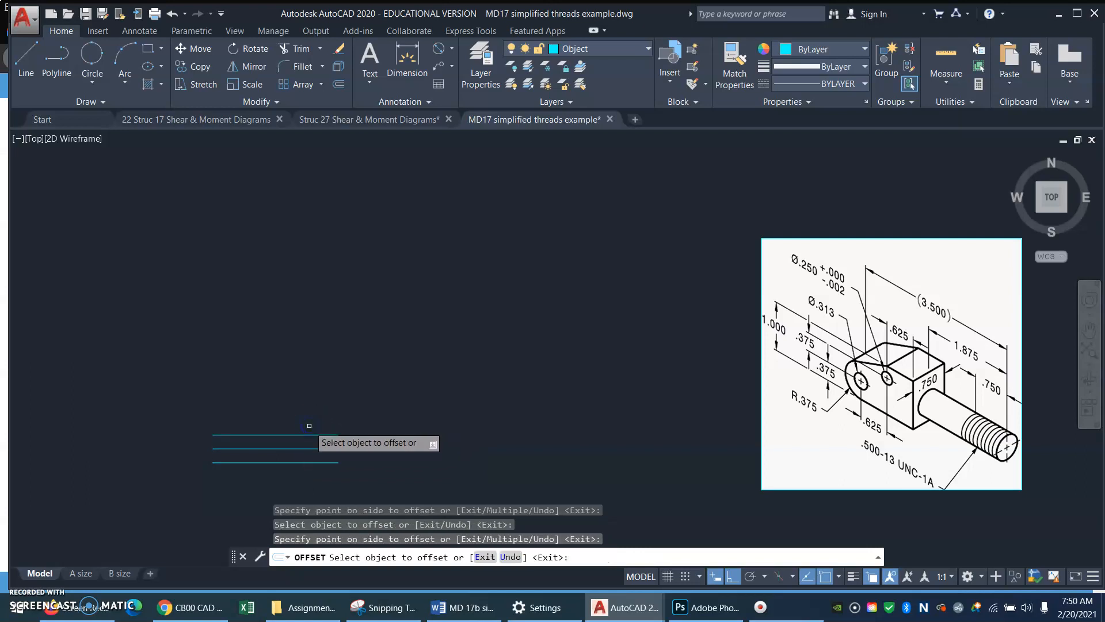
key(Return)
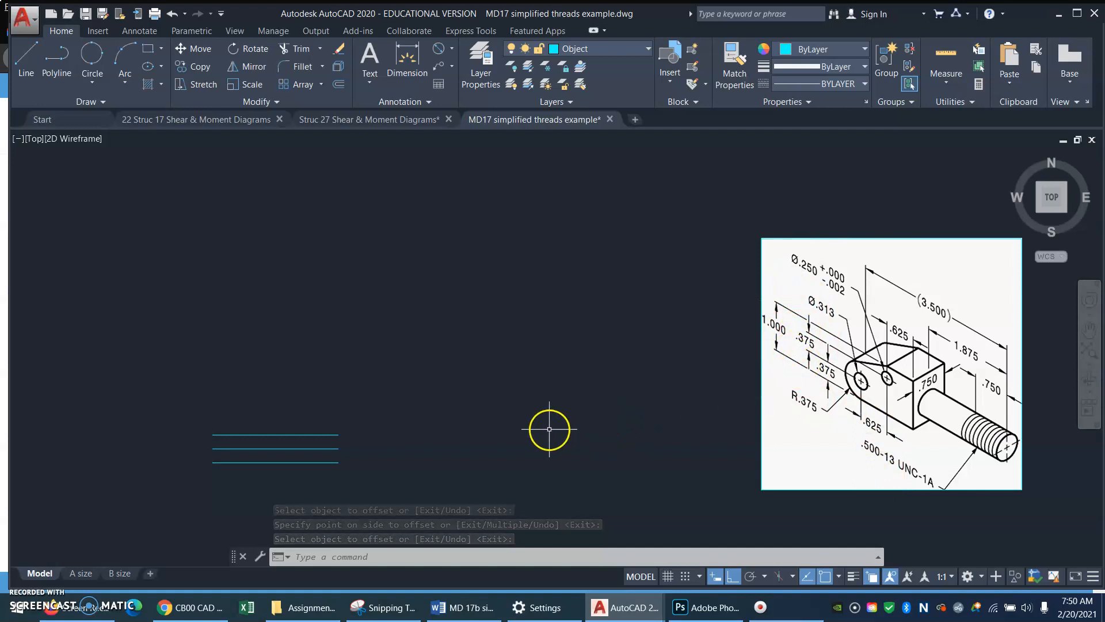
Offset the lowest horizontal line 1 unit upward to mark the full height of the part.
key(Return)
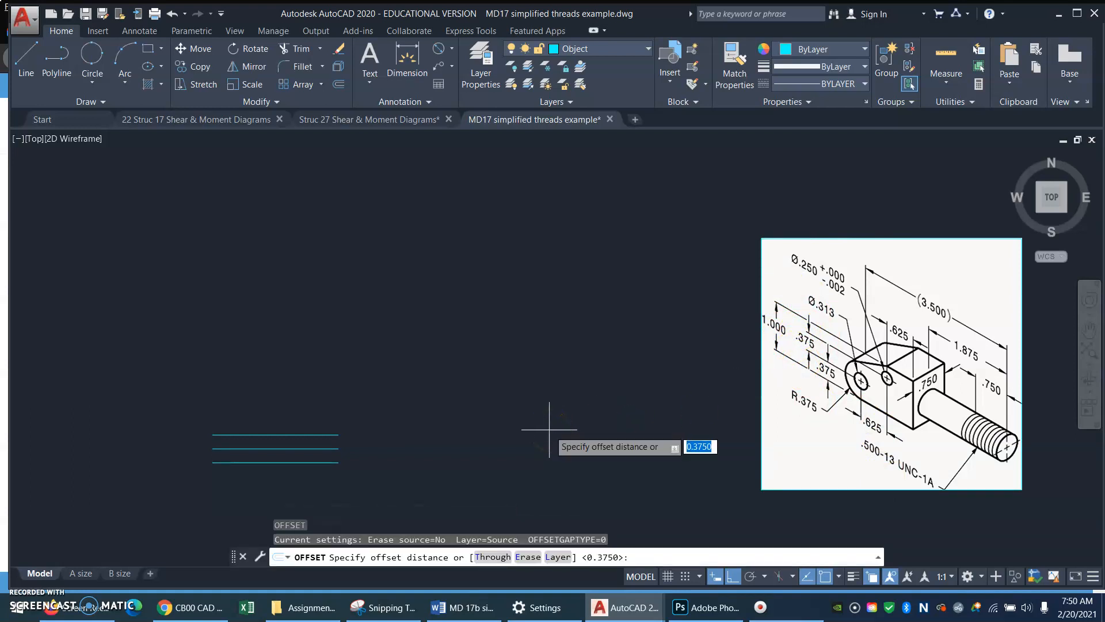
text(1)
key(Return)
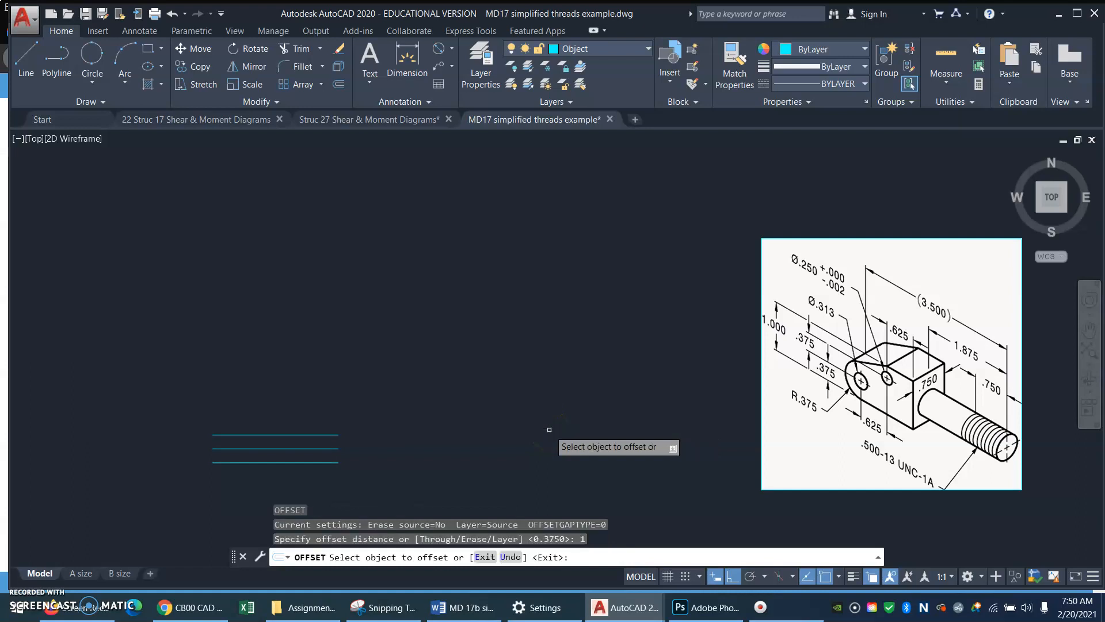
click(255, 463)
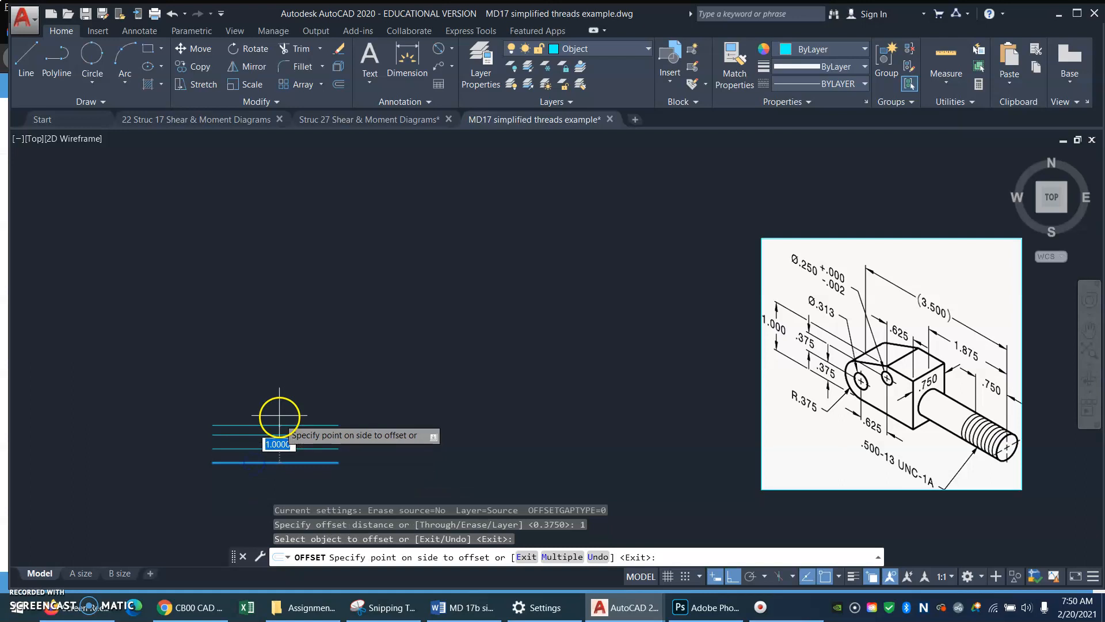
click(278, 398)
key(Return)
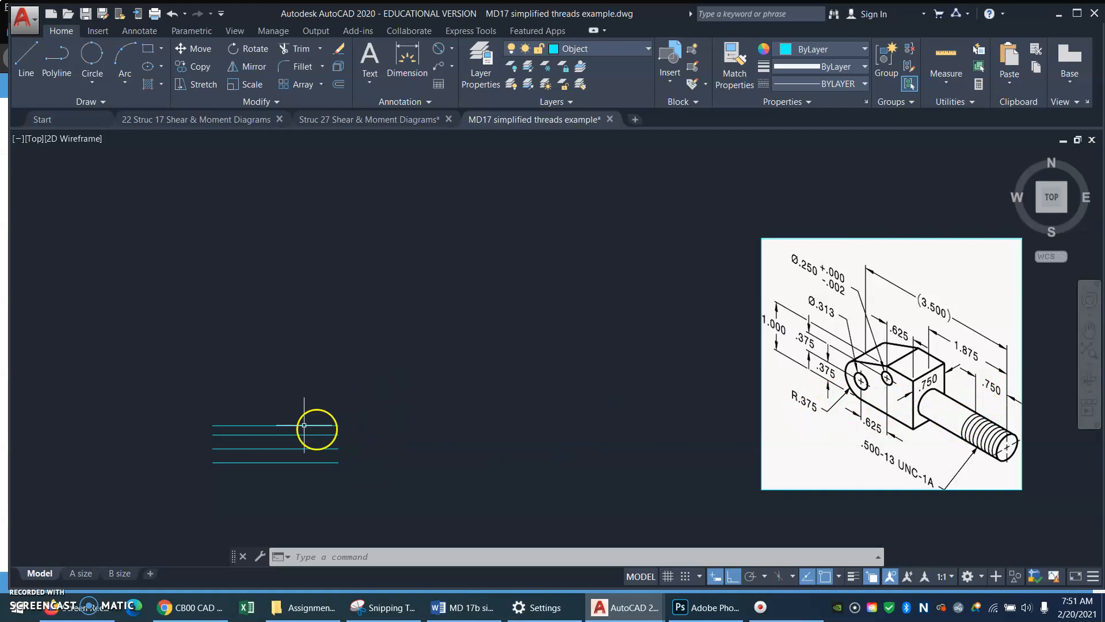
Draw a vertical line about 2.36 units long crossing all four horizontal lines near their left ends.
text(l)
key(Return)
click(249, 481)
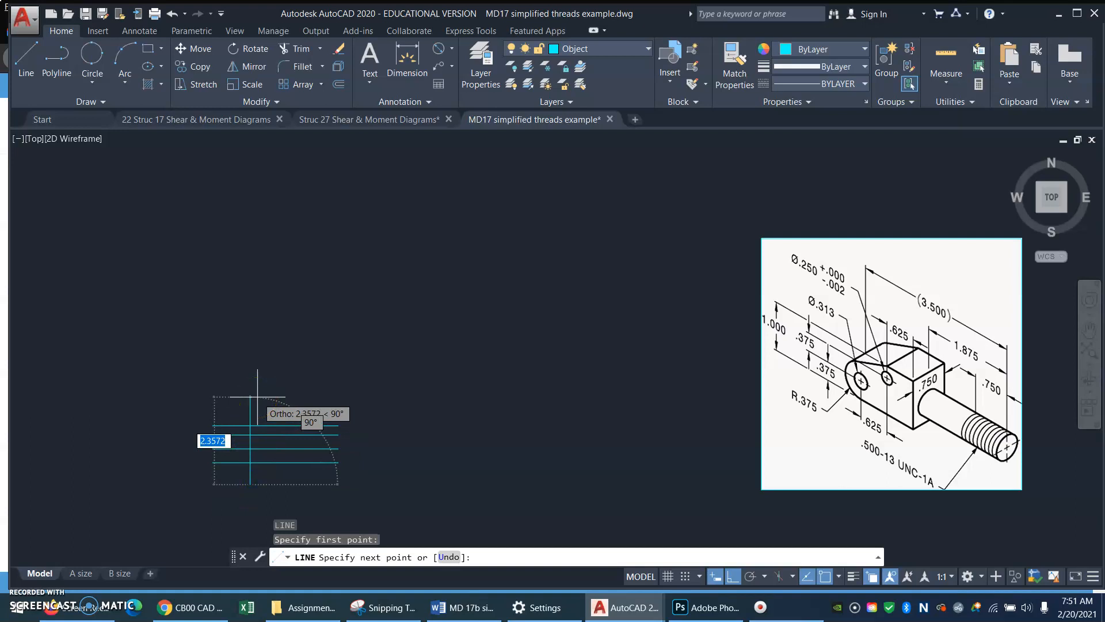
click(258, 397)
key(Return)
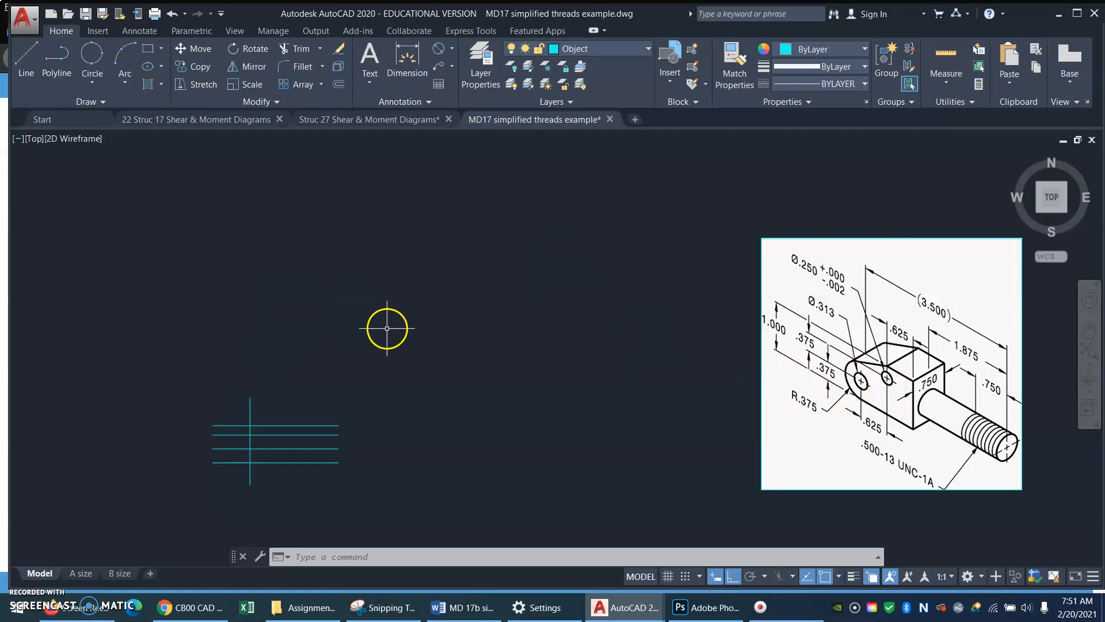
Offset the vertical line 0.625 to the right.
text(o)
key(Return)
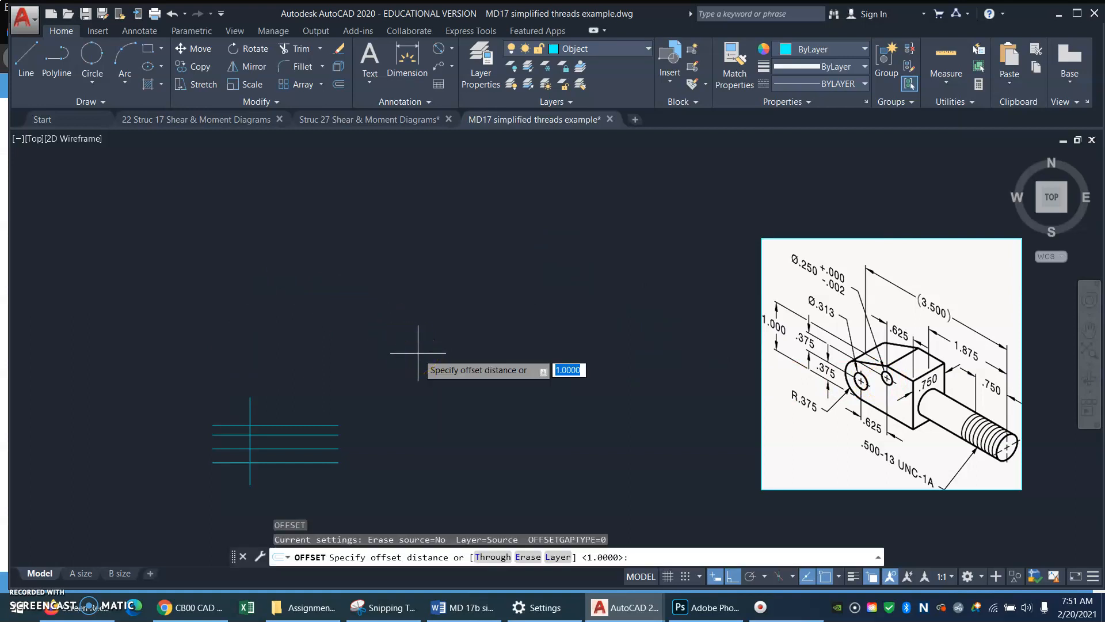
text(.625)
key(Return)
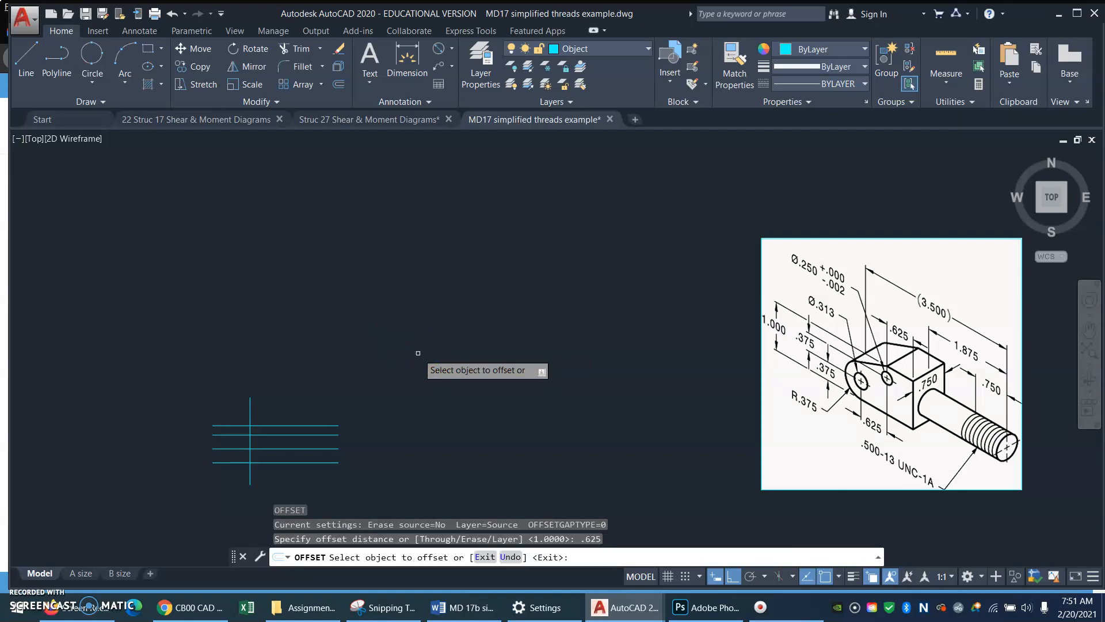
click(247, 410)
click(315, 400)
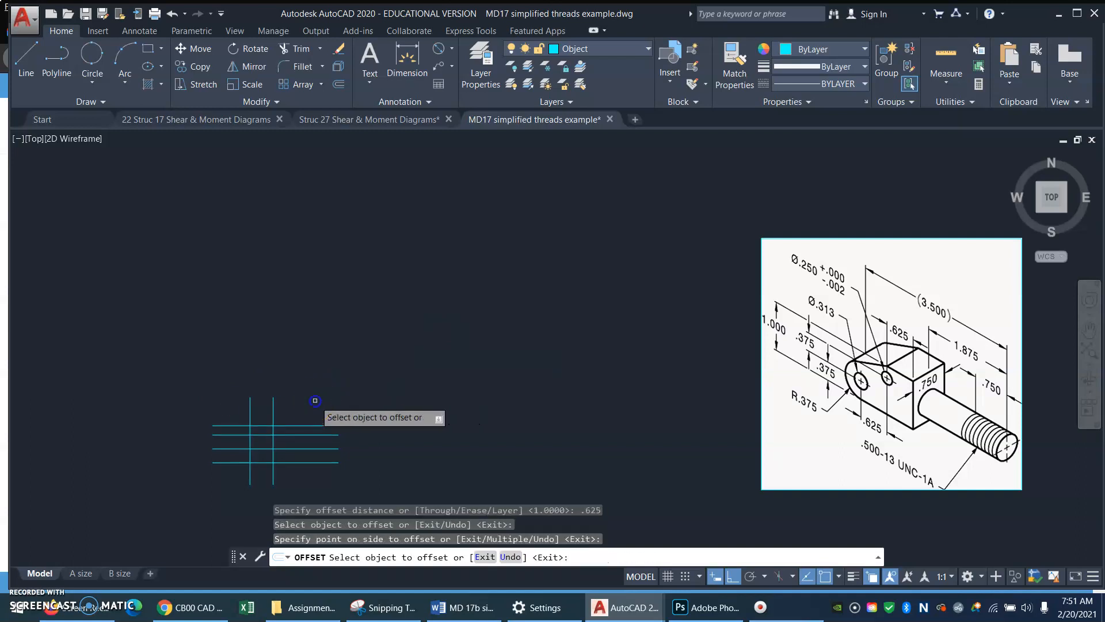
key(Return)
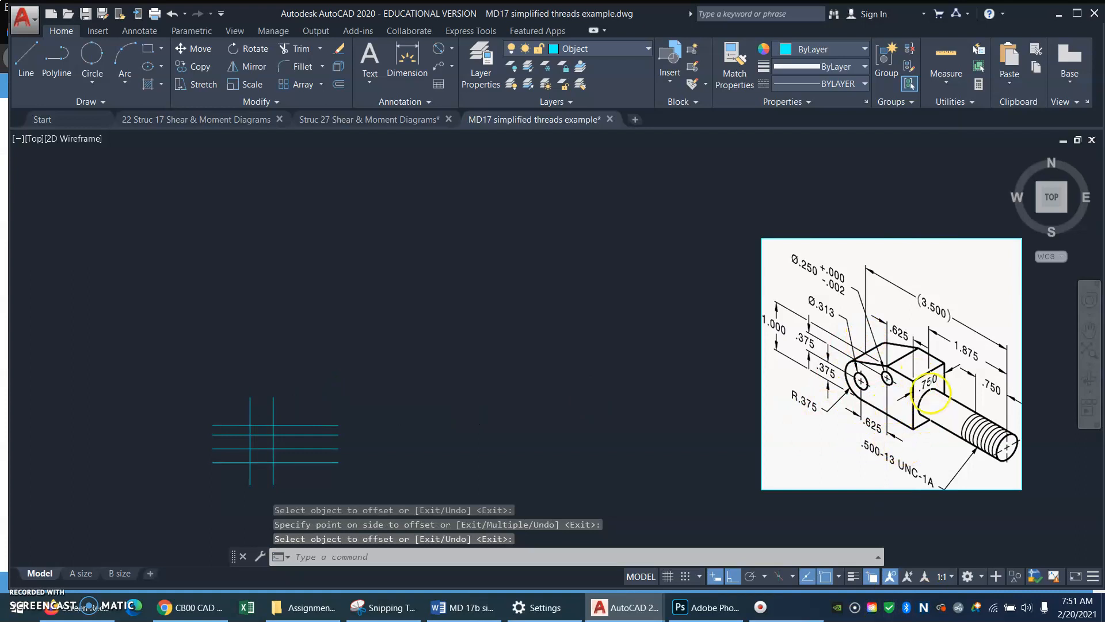
Offset the second vertical line another 0.625 to the right to create a third vertical line.
key(Return)
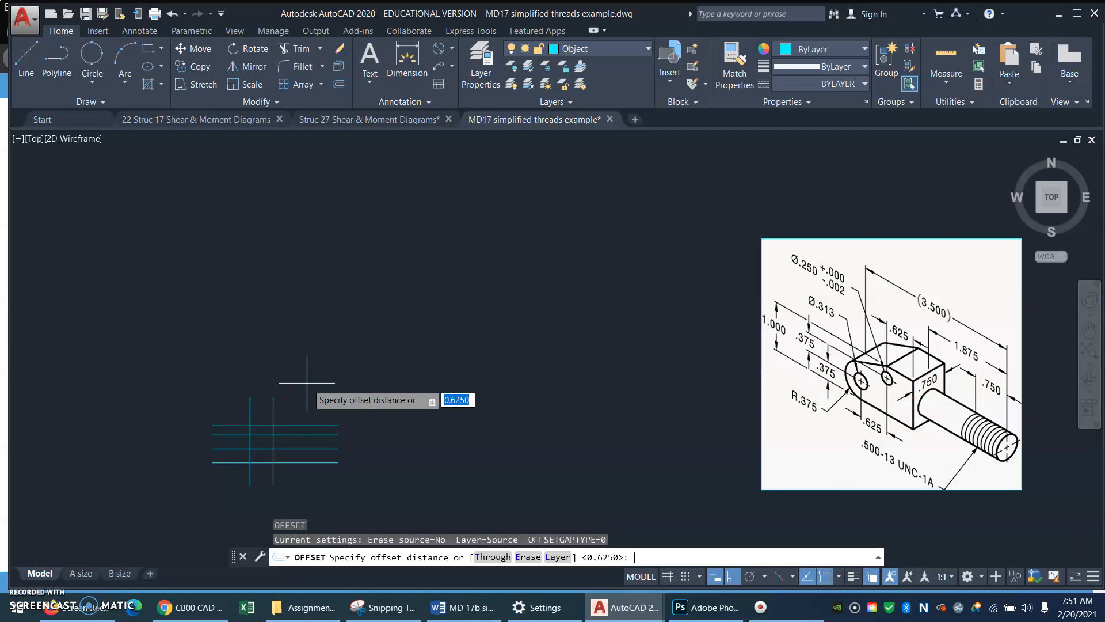
key(Return)
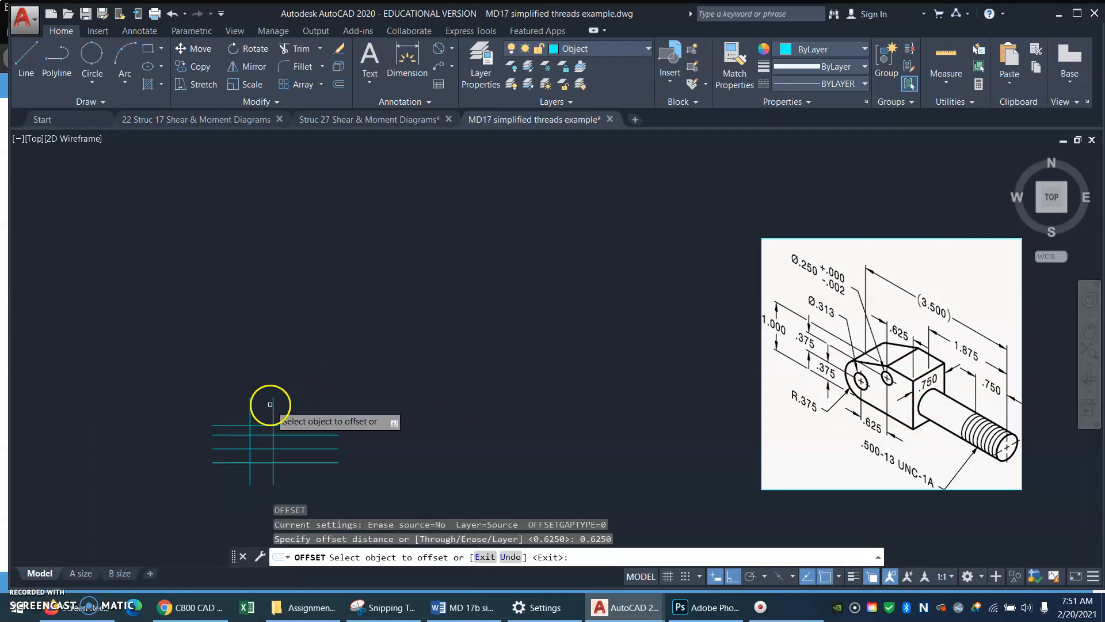
click(274, 404)
click(305, 397)
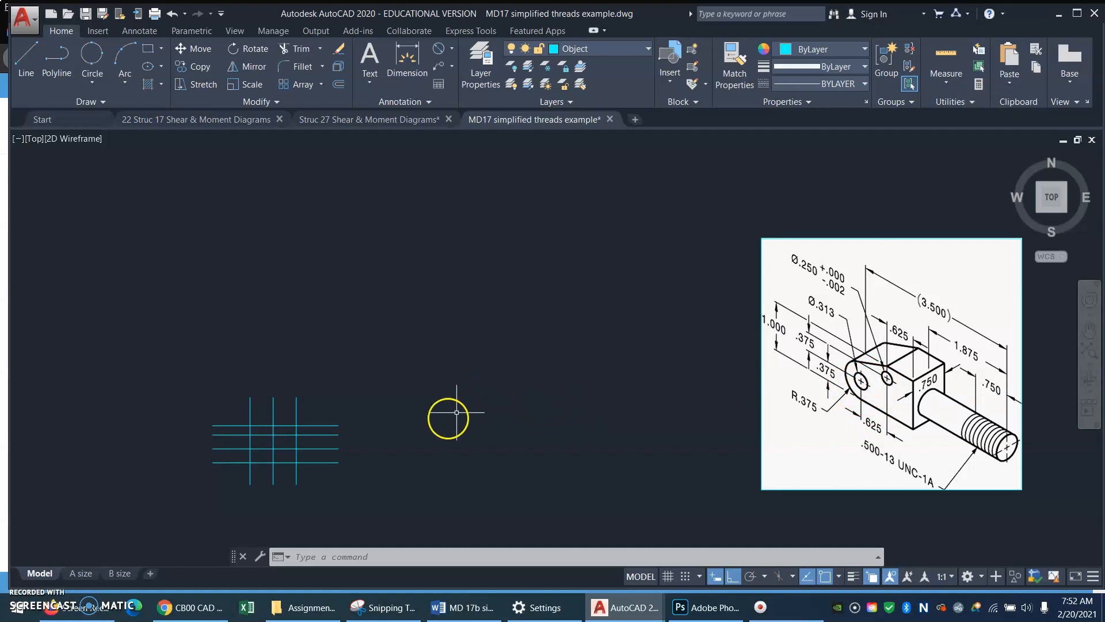
Turn off Ortho mode and draw a circle of radius 0.375 centered where the leftmost vertical line crosses the second-lowest horizontal line.
key(F8)
text(C)
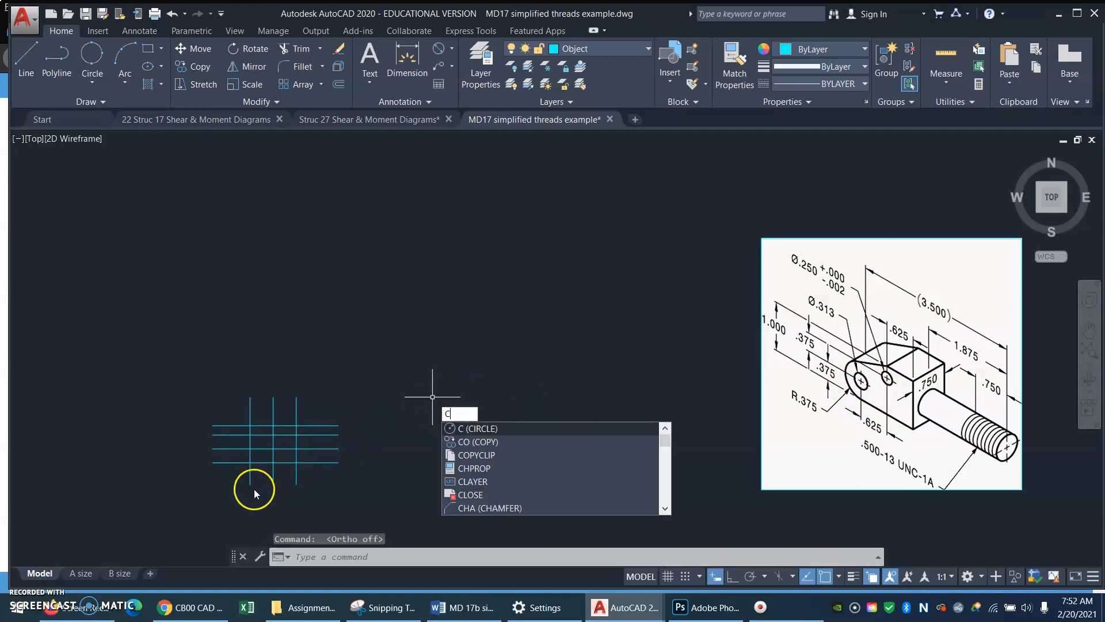
key(Return)
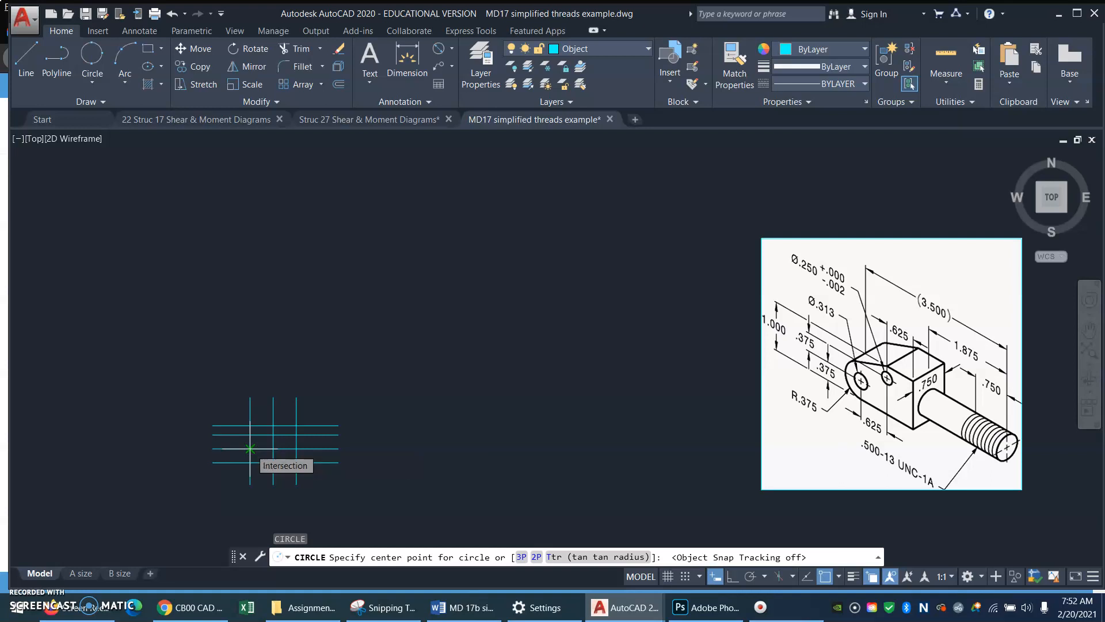
click(250, 448)
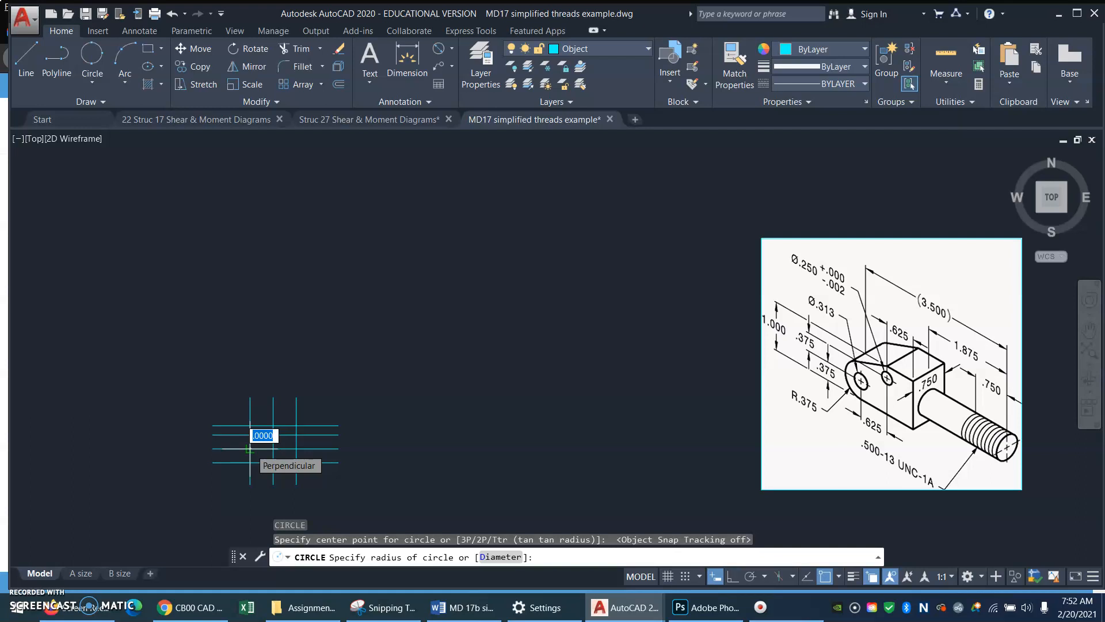
text(.375)
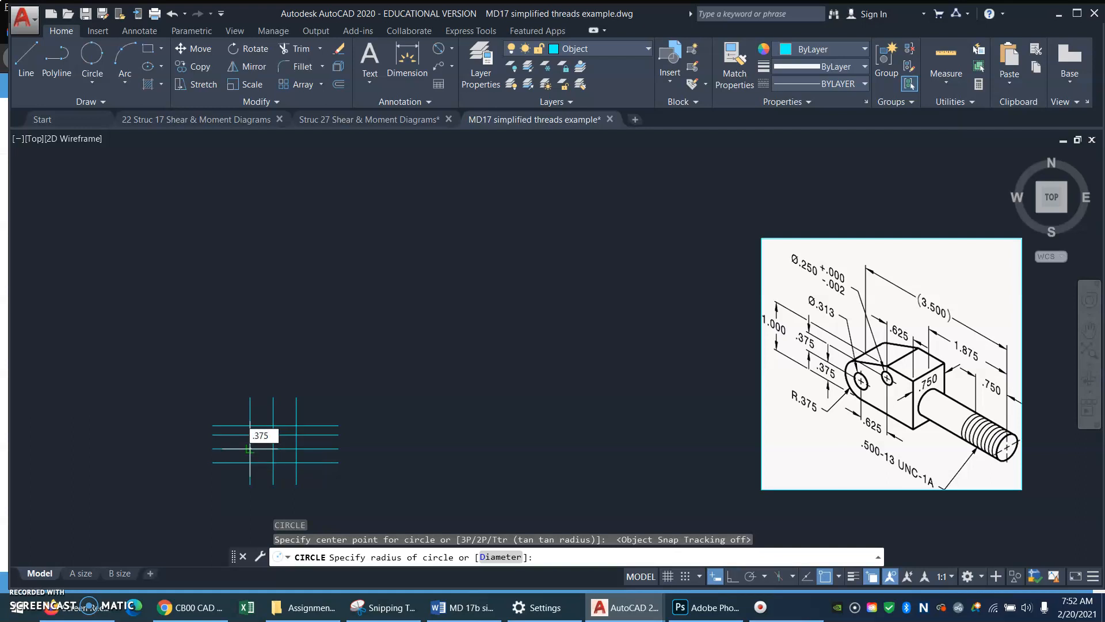
key(Return)
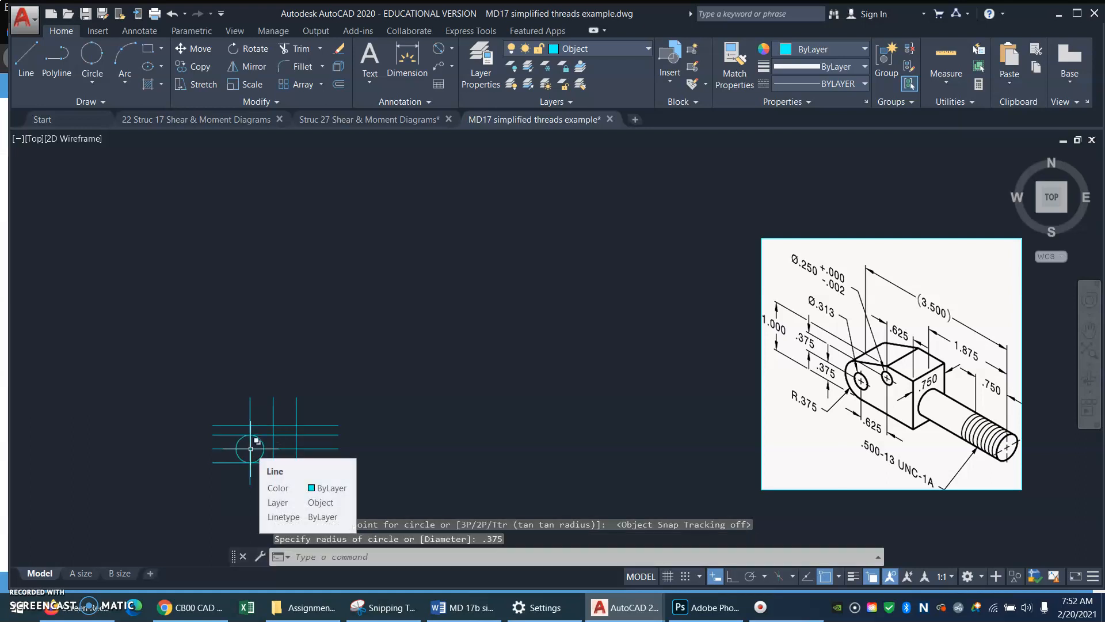
Shrink the isometric reference image to less than half its size by moving its upper-right corner inward.
click(970, 227)
click(950, 269)
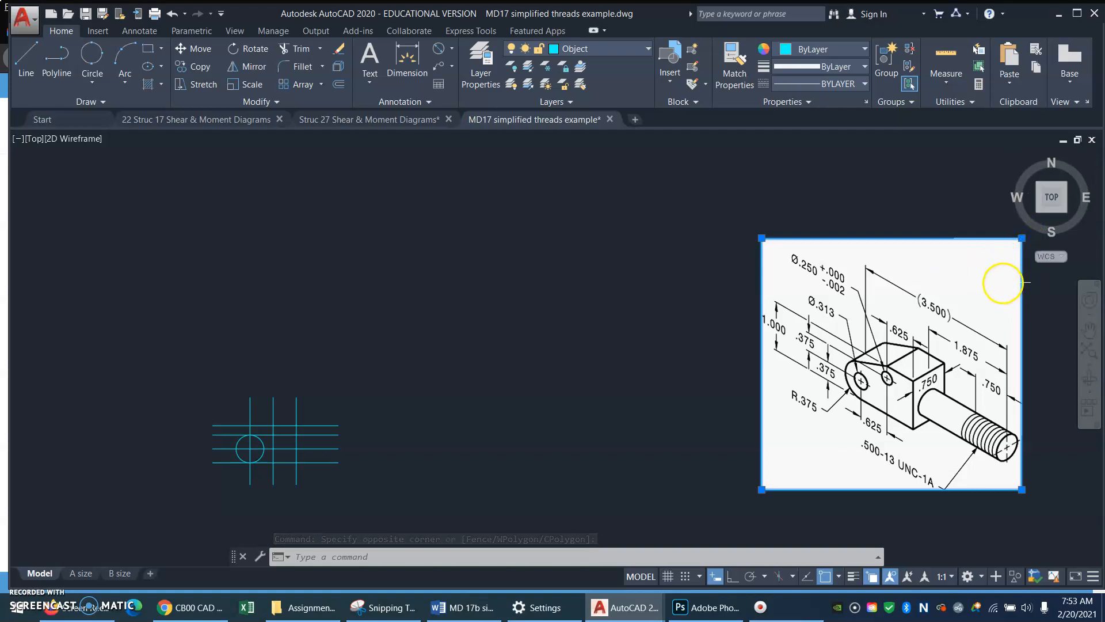
text(p)
key(Return)
drag(1038, 291, 883, 289)
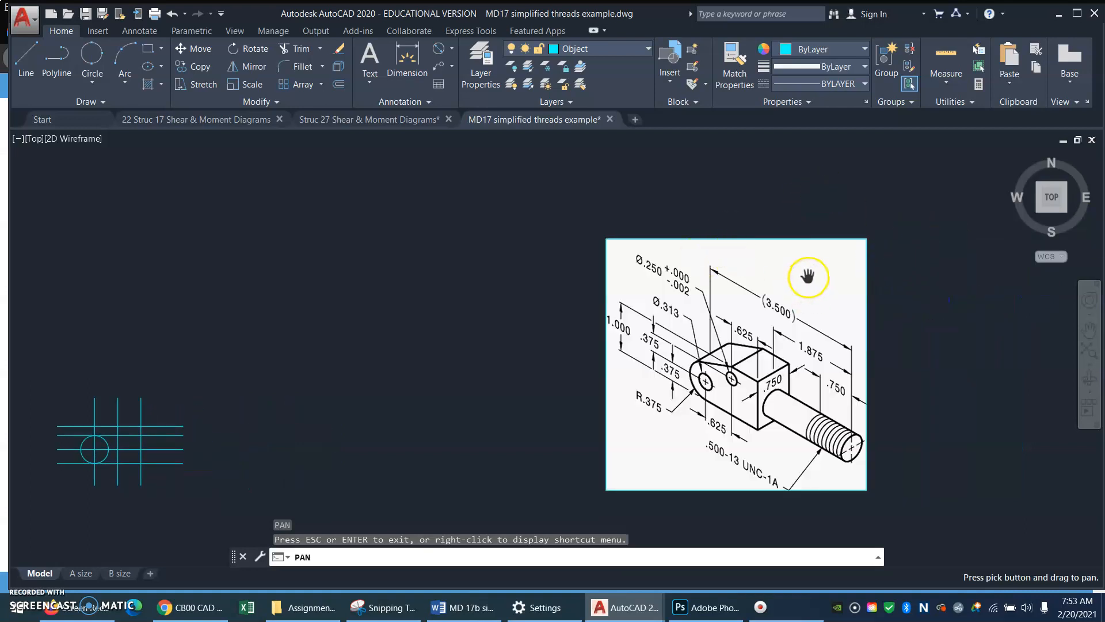
key(Escape)
click(835, 238)
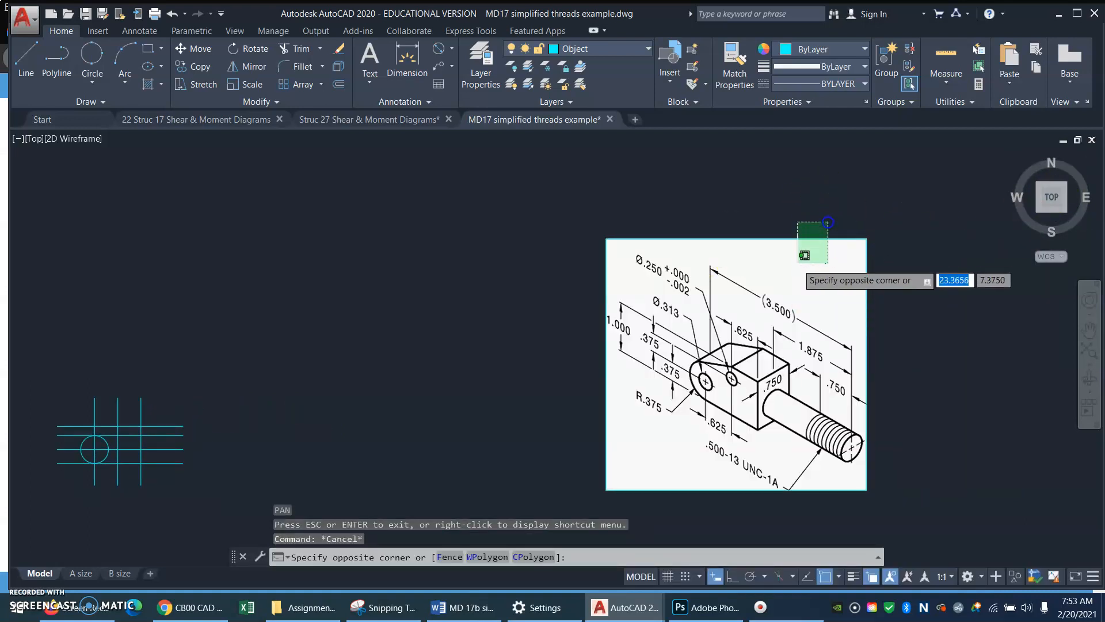
click(797, 262)
click(866, 238)
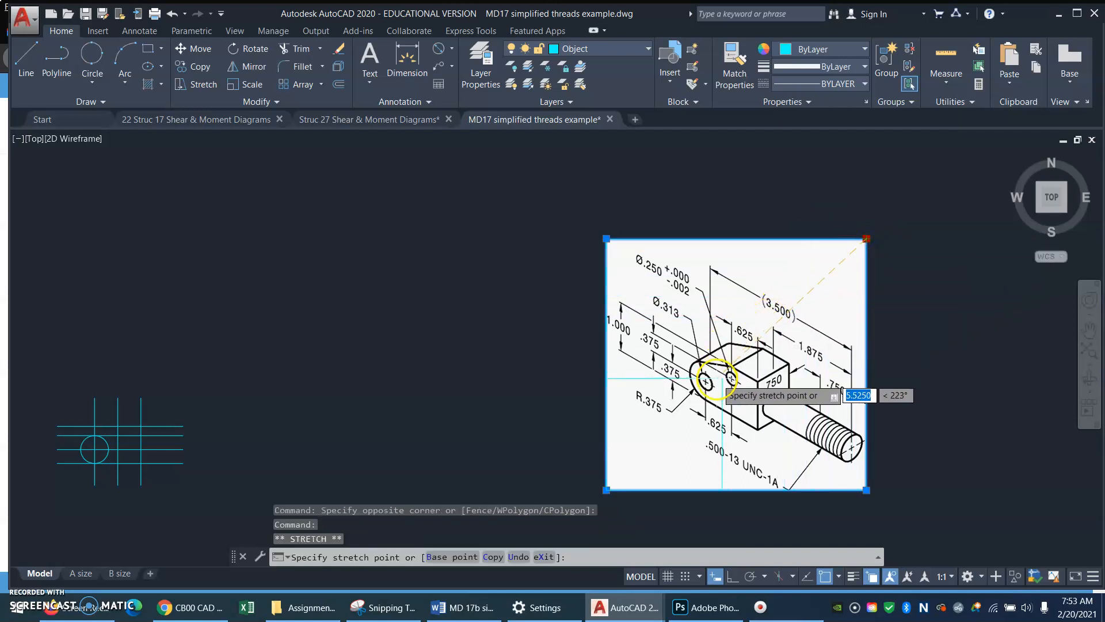
click(713, 387)
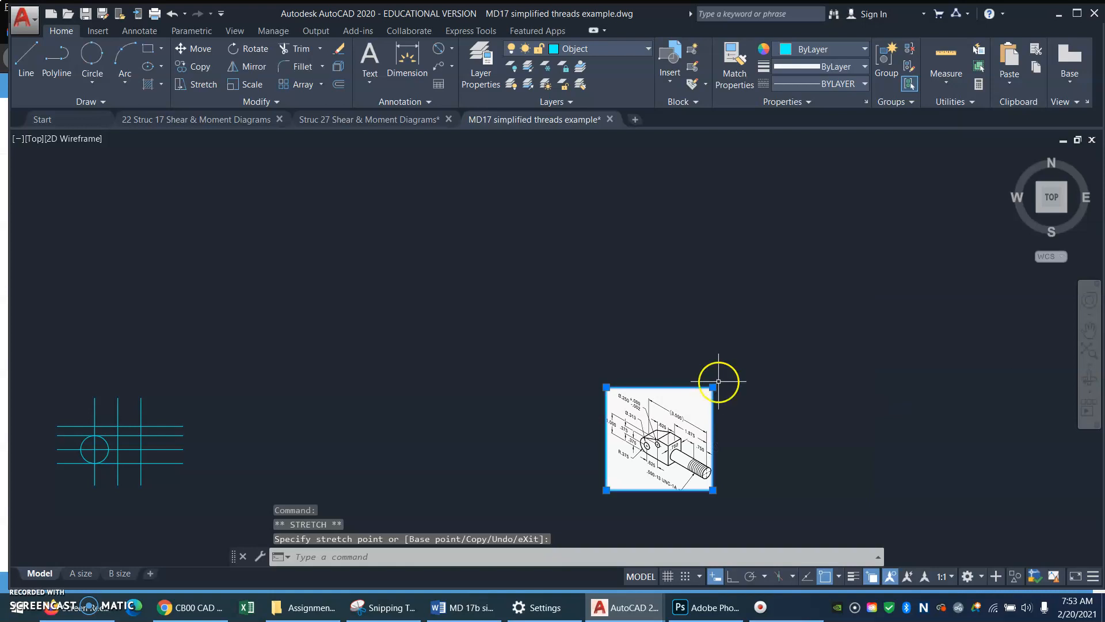
Move the reference image left so it sits just beside the construction lines.
text(M)
key(Return)
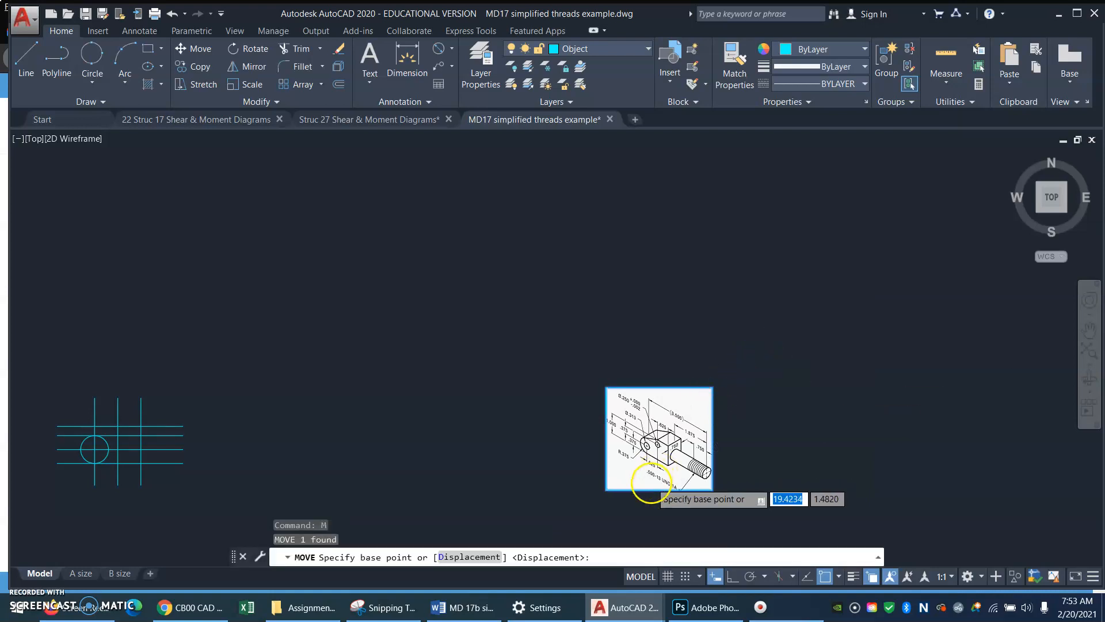
click(650, 482)
click(315, 475)
key(Return)
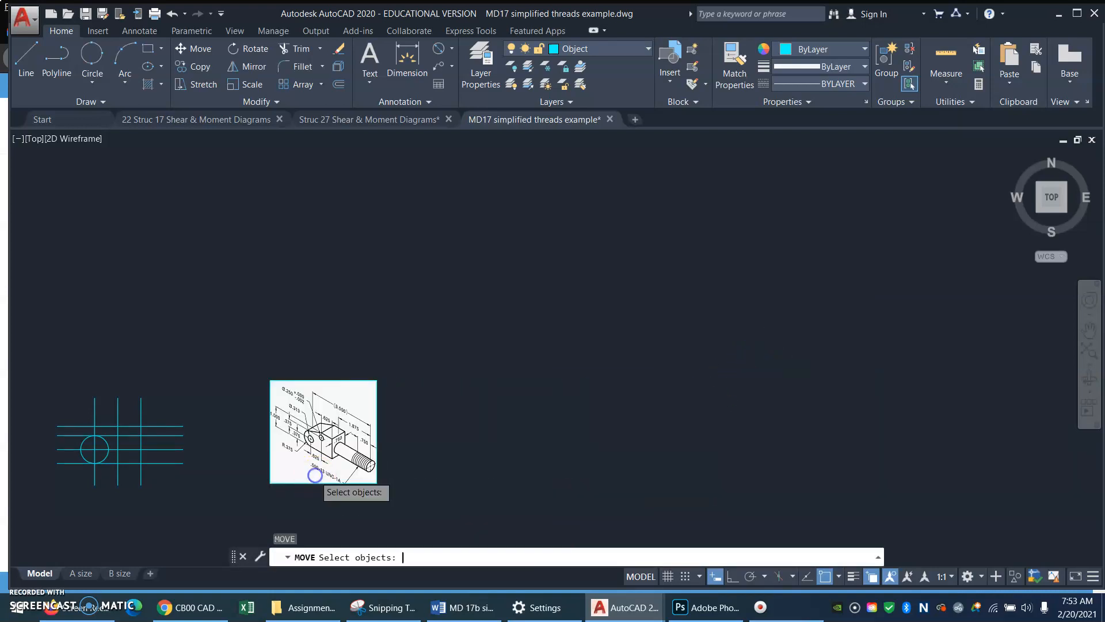
key(Escape)
Draw a 0.313 diameter circle concentric with the existing 0.375 radius circle.
text(z)
key(Return)
click(46, 517)
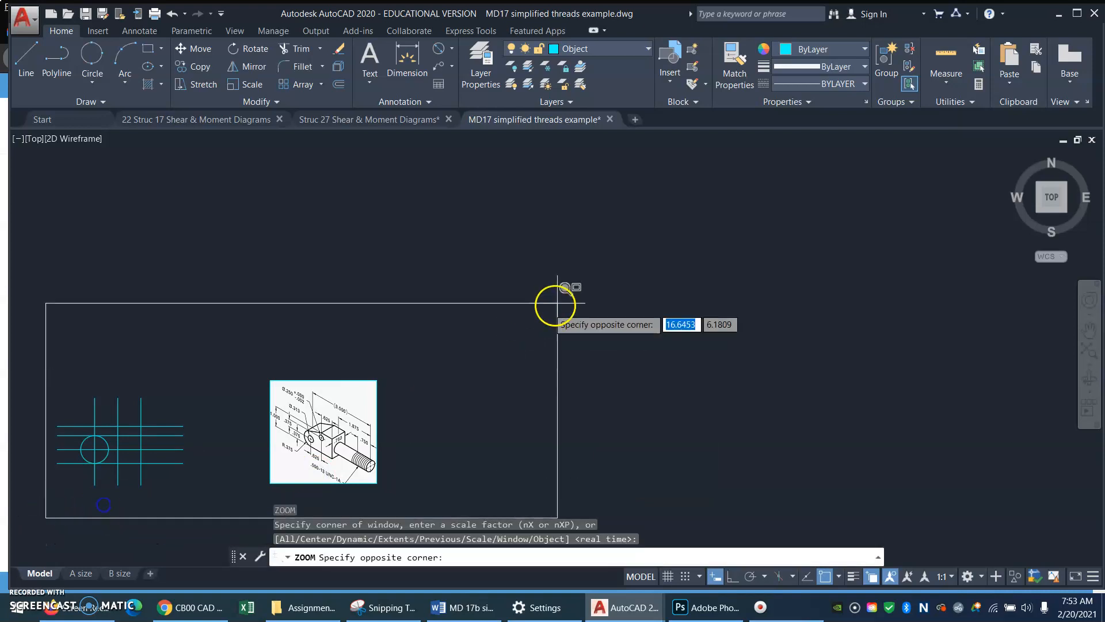
click(415, 317)
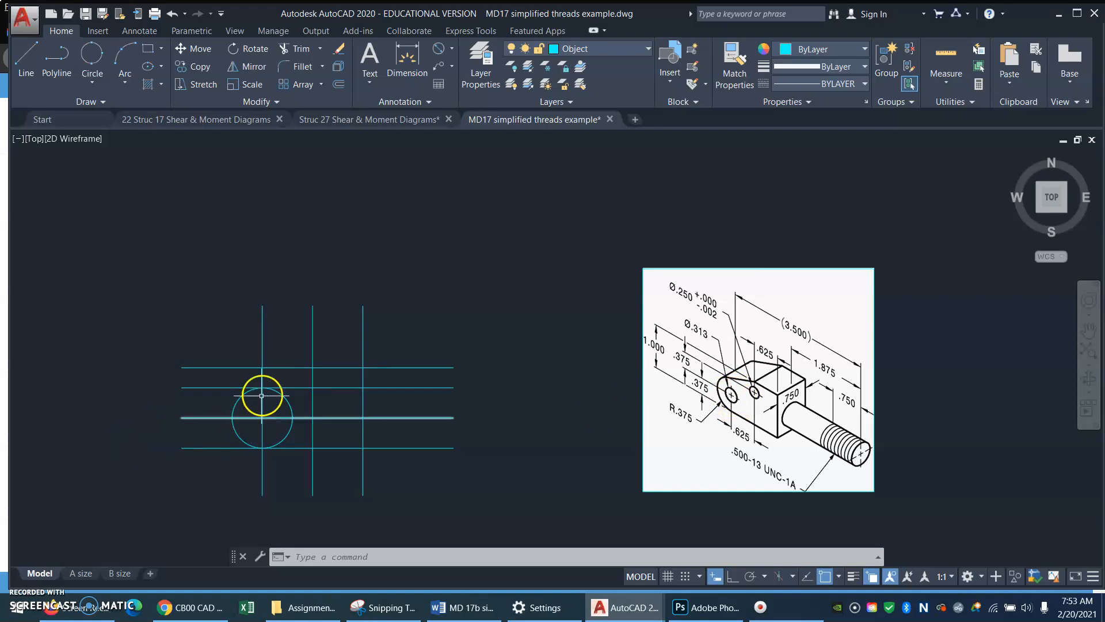
text(c)
key(Return)
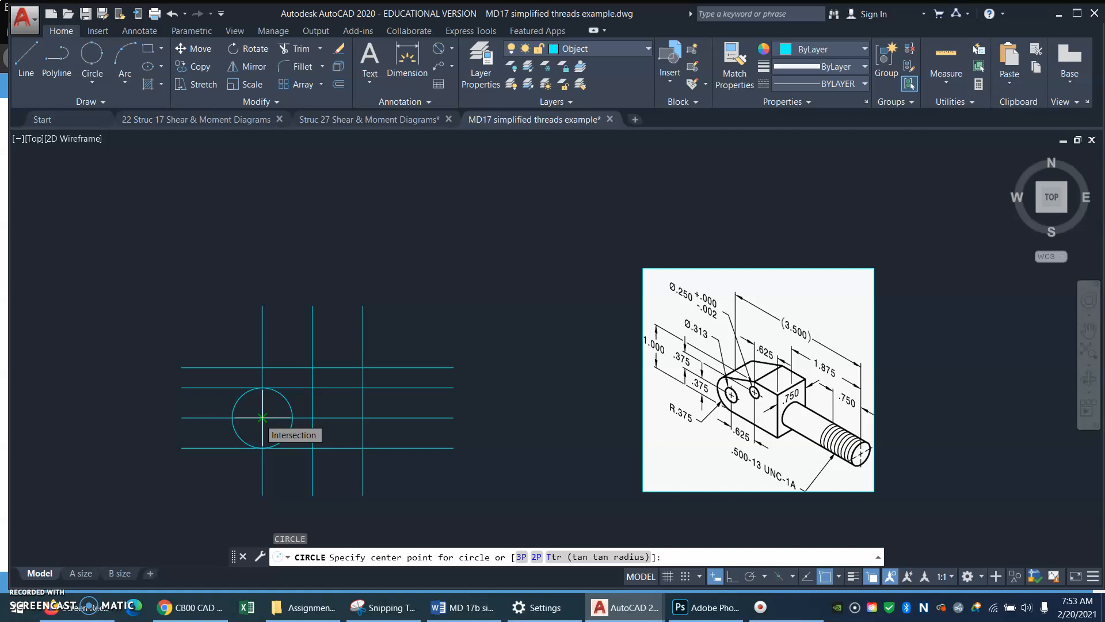
click(262, 417)
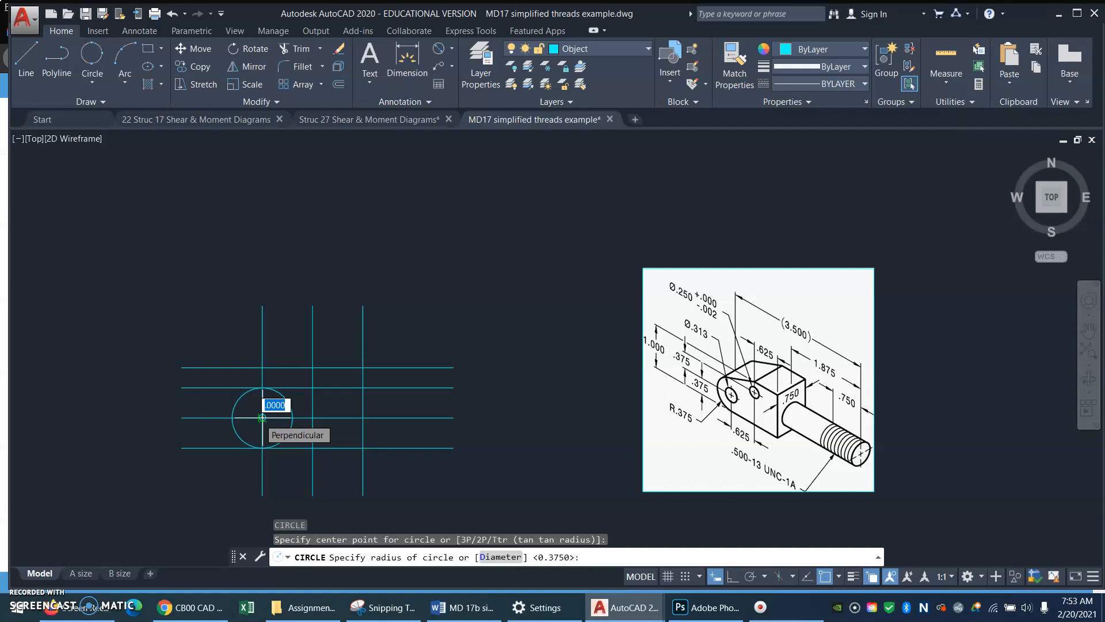
text(D)
key(Return)
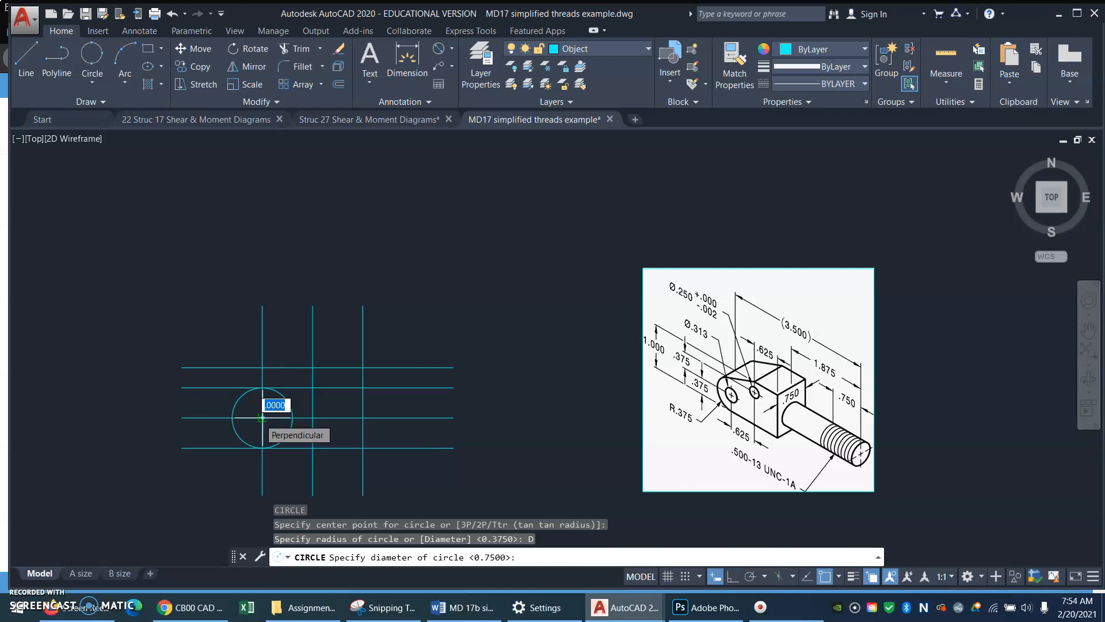
text(.)
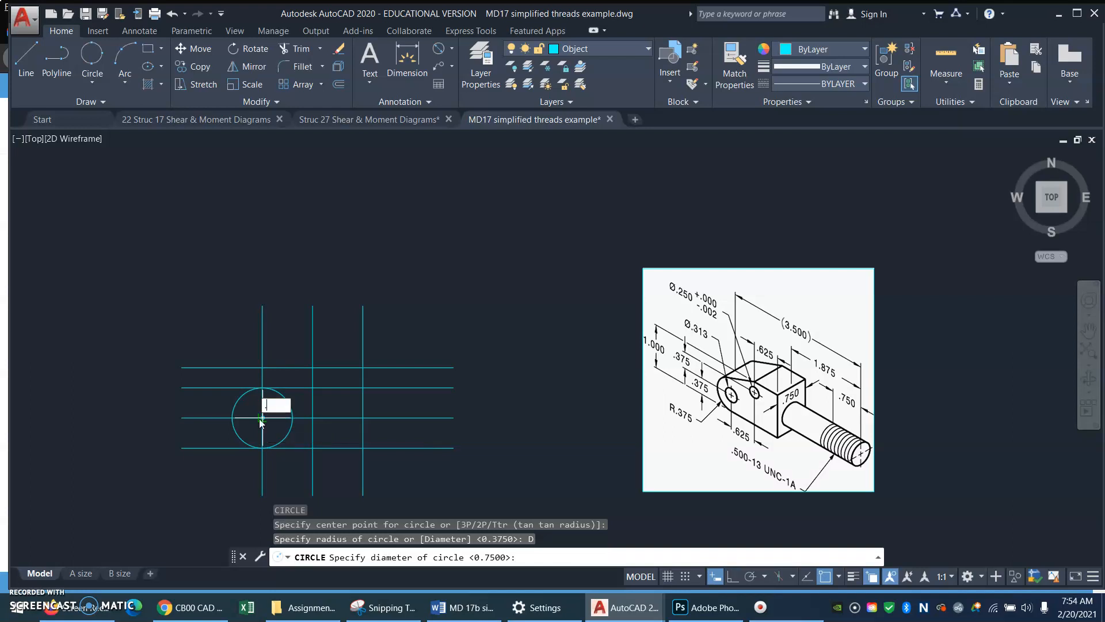
text(313)
key(Return)
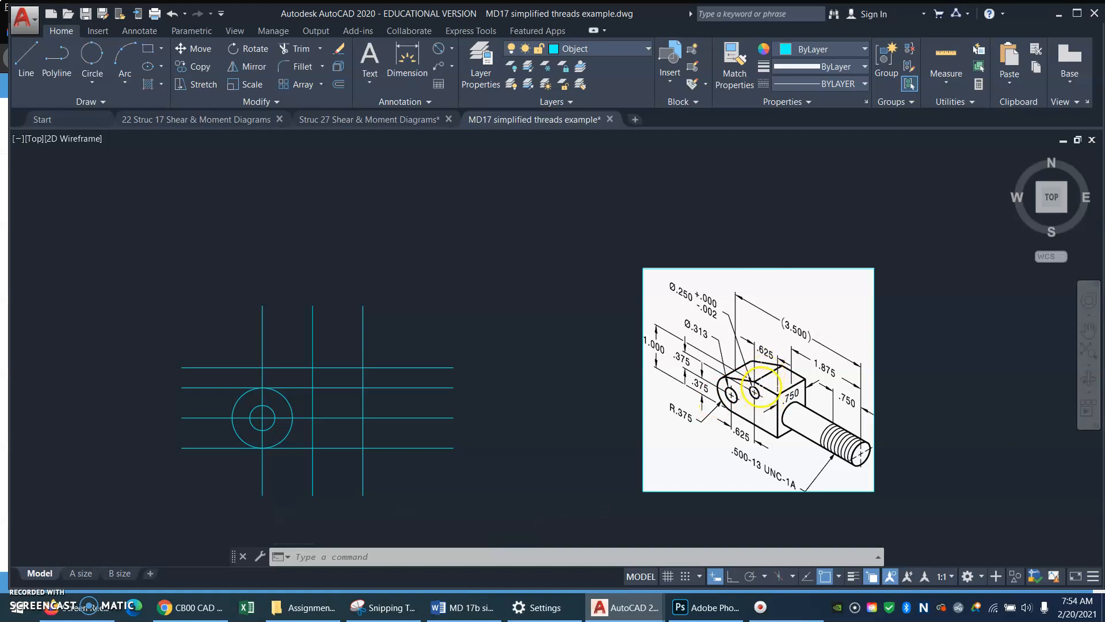
Draw a 0.25 diameter circle centered where the middle vertical line crosses the second-highest horizontal line.
text(c)
key(Return)
click(314, 387)
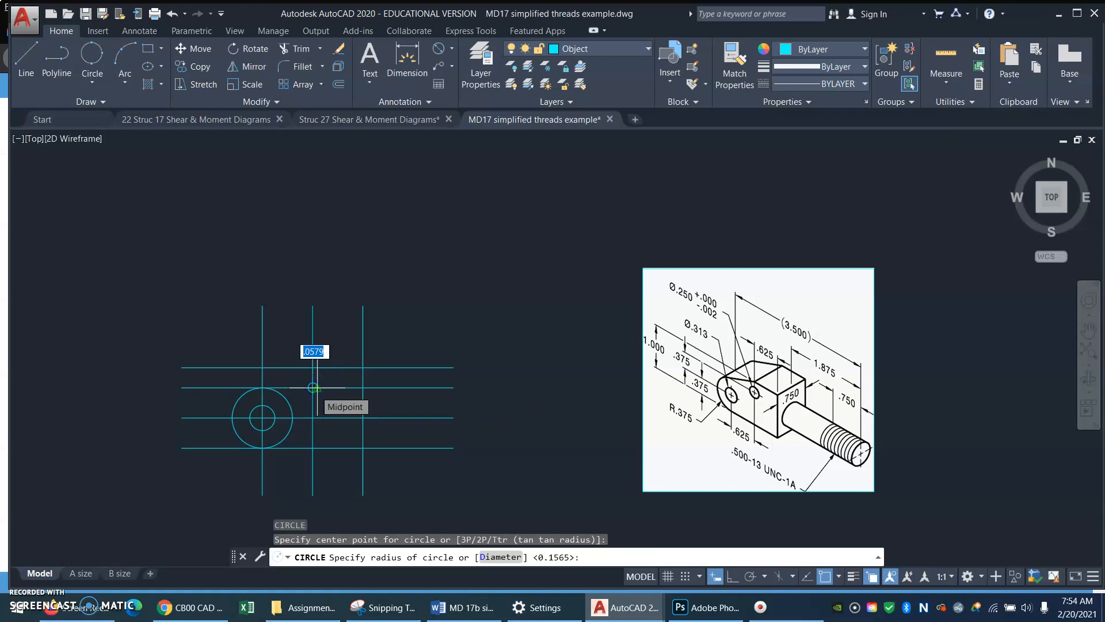
text(d)
key(Return)
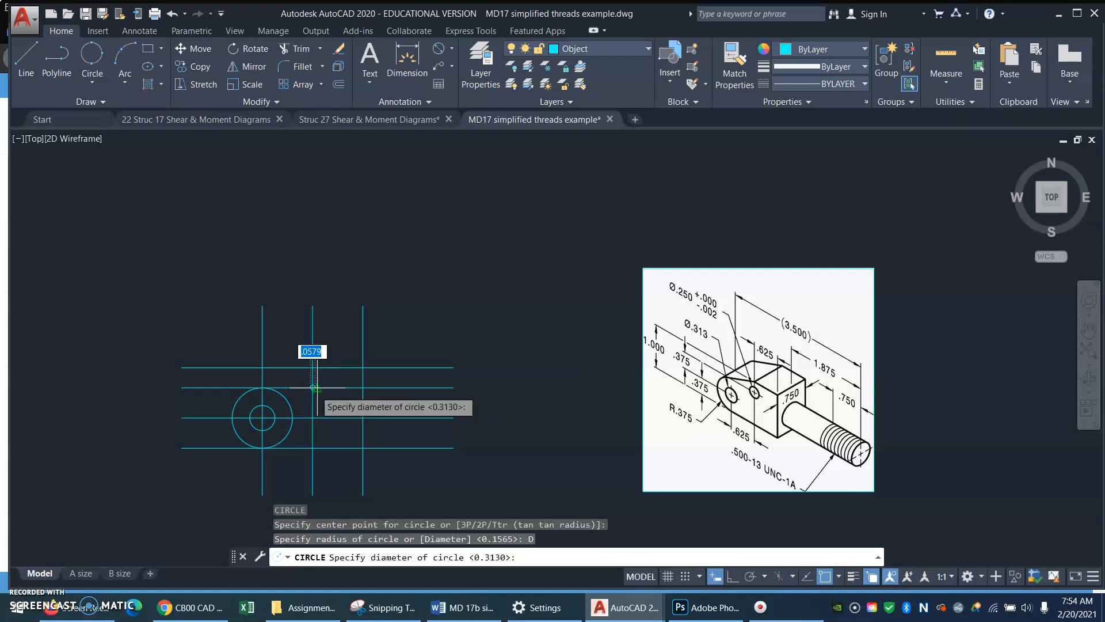
text(.)
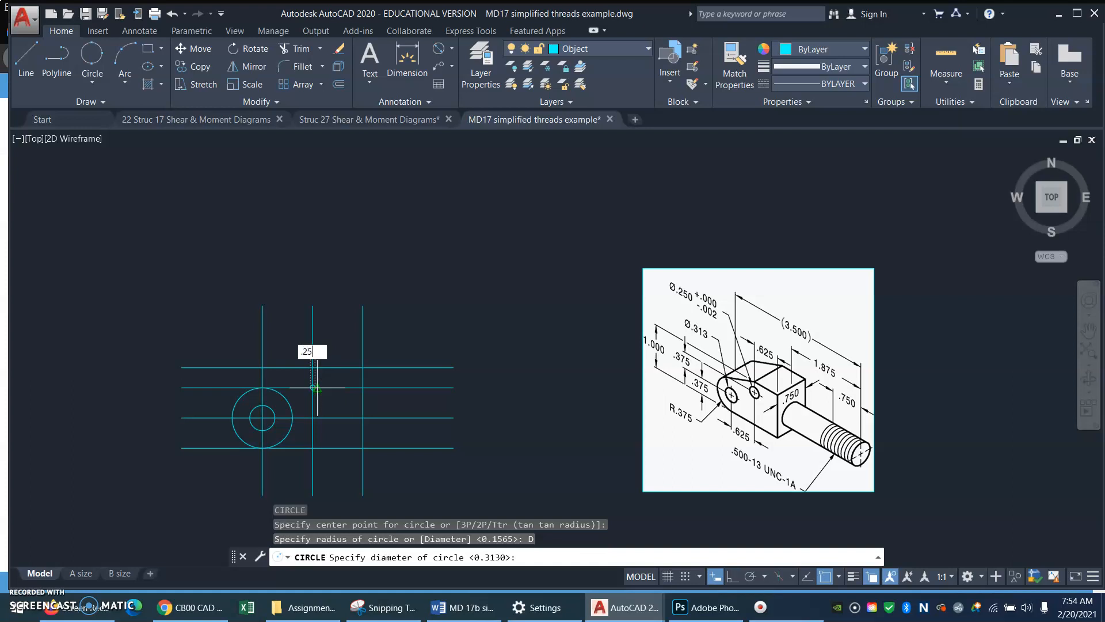
text(25)
key(Return)
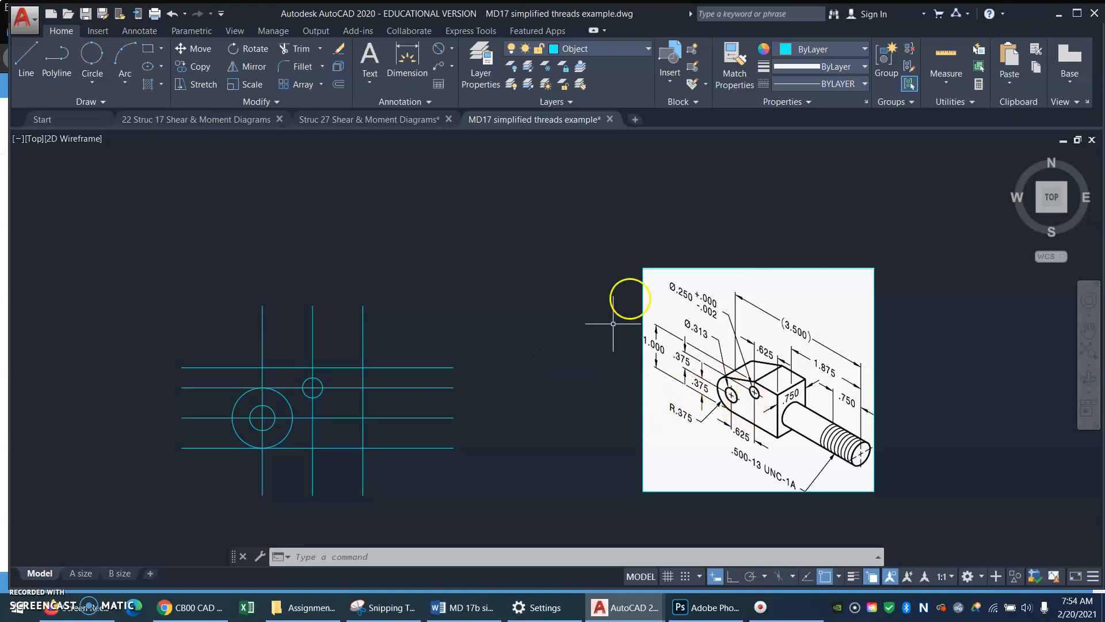
Make Center the current layer and draw horizontal and vertical centerlines through the 0.25 diameter circle.
click(643, 49)
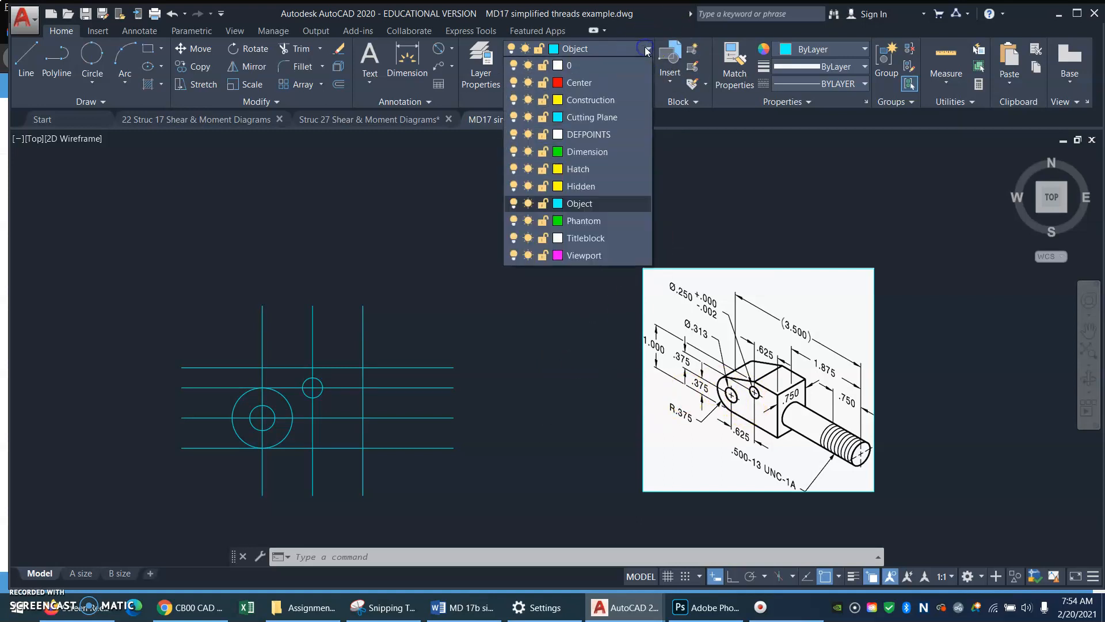
click(590, 83)
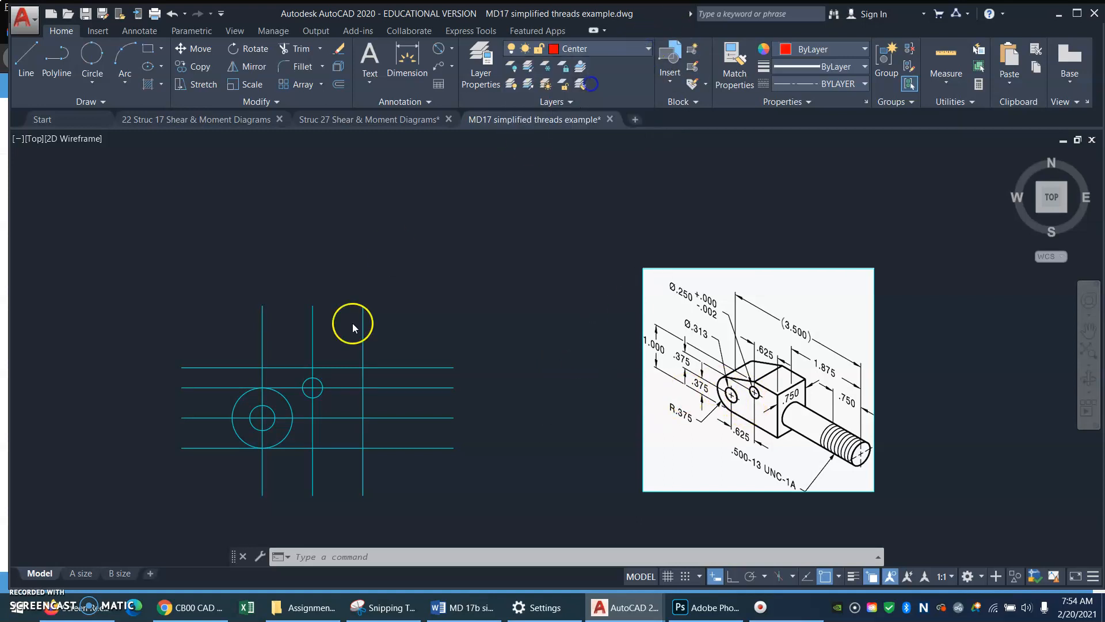
text(l)
key(Return)
click(290, 388)
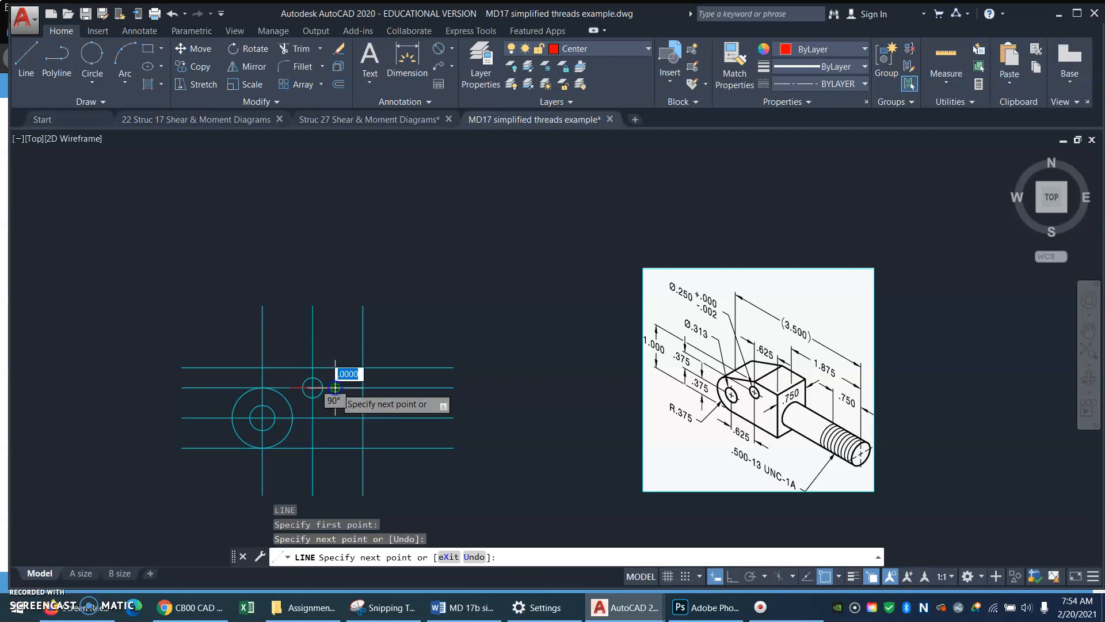
click(335, 386)
key(Return)
key(Return)
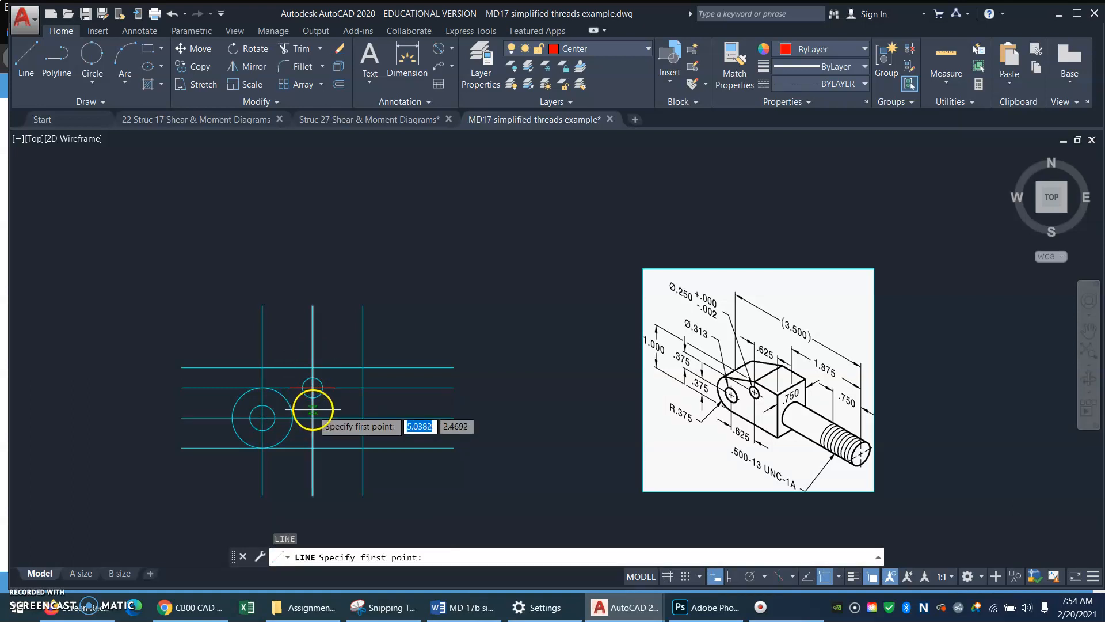
click(312, 413)
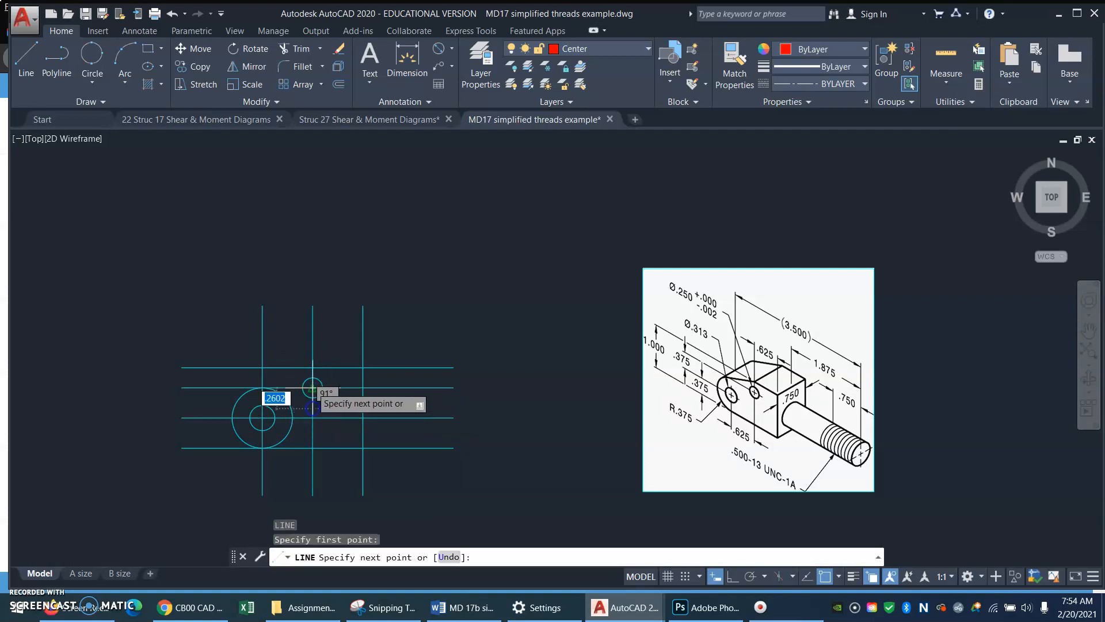
click(312, 367)
key(Return)
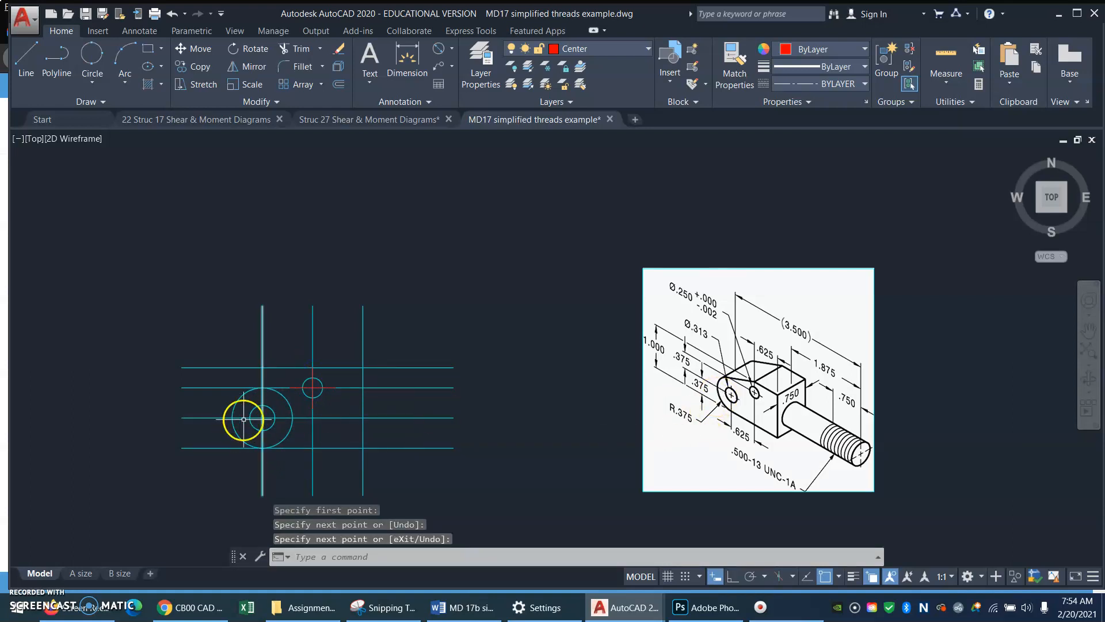
Draw horizontal and vertical centerlines through the 0.313 diameter circle, using a Nearest snap for the horizontal line's right end.
key(Return)
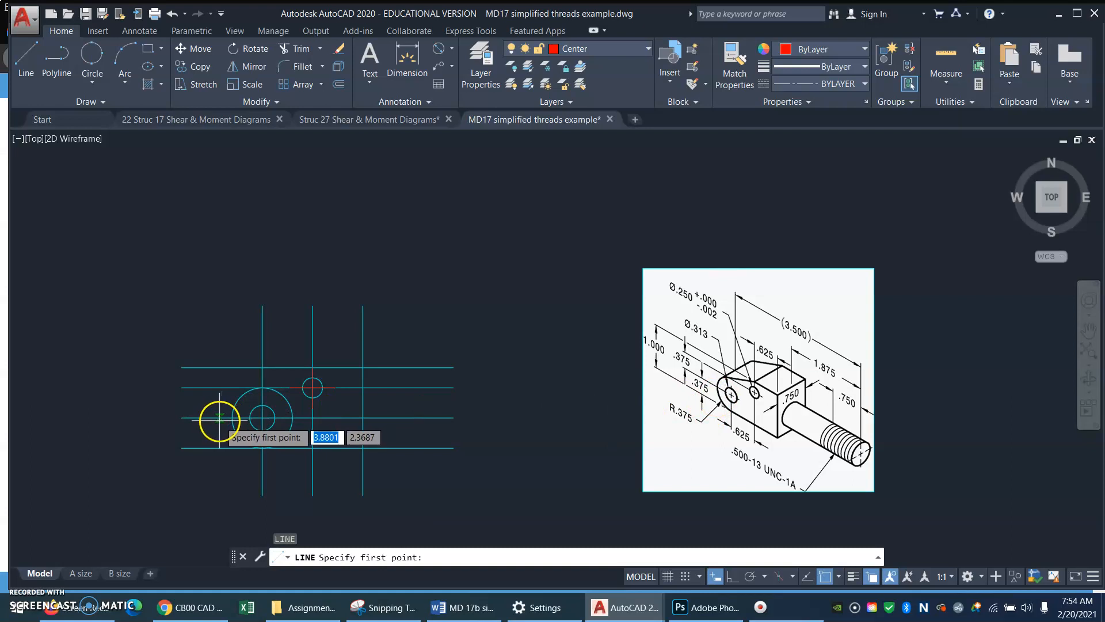
click(219, 419)
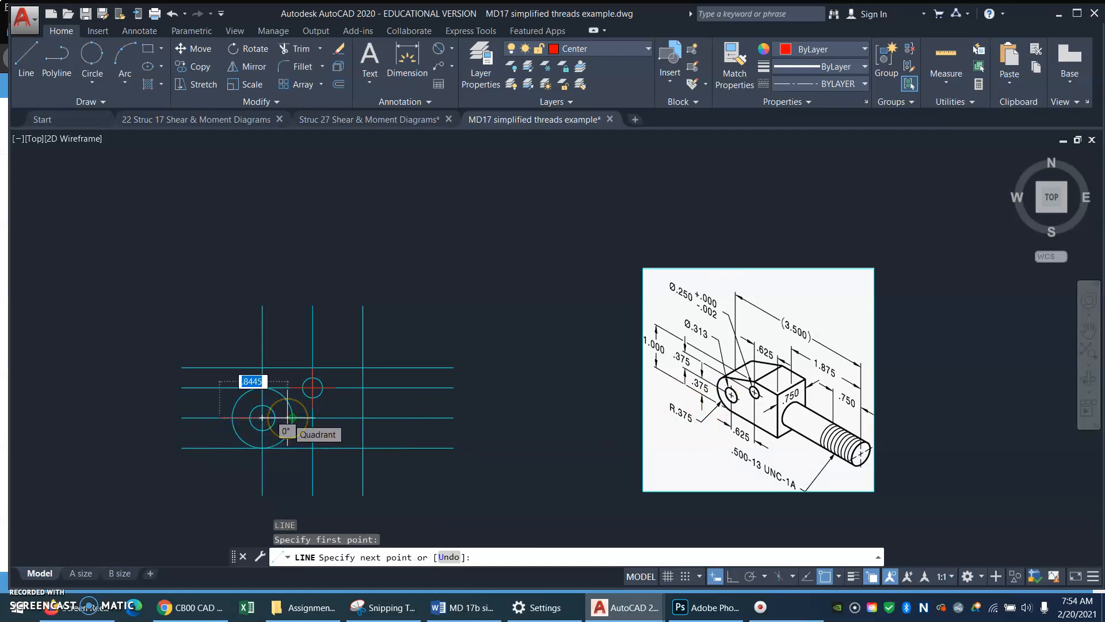
shift+right_click(287, 418)
click(311, 373)
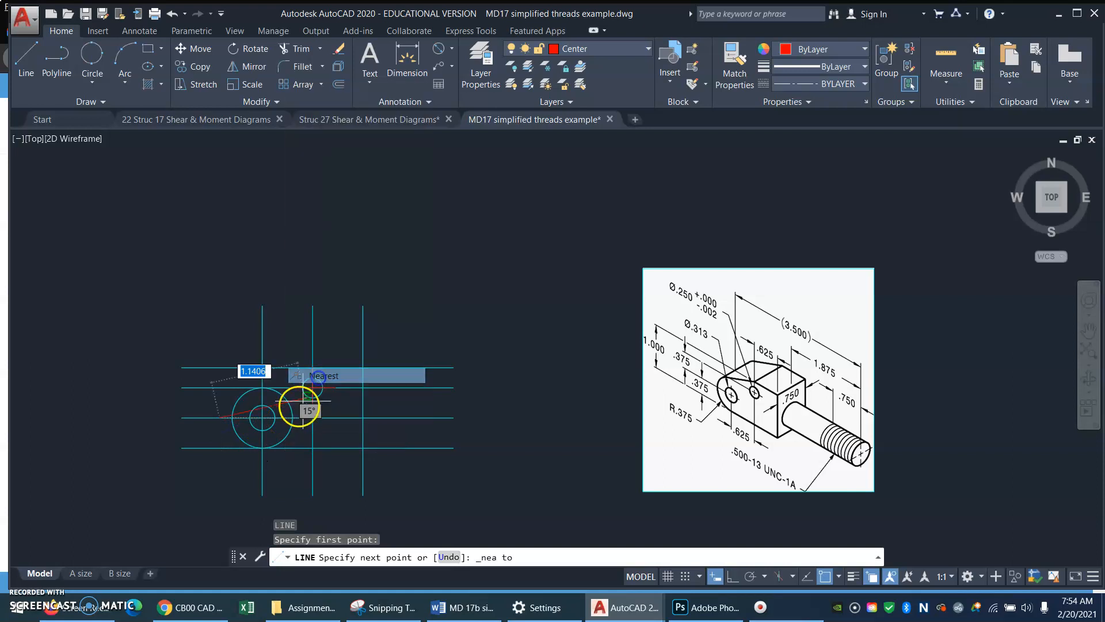
click(286, 418)
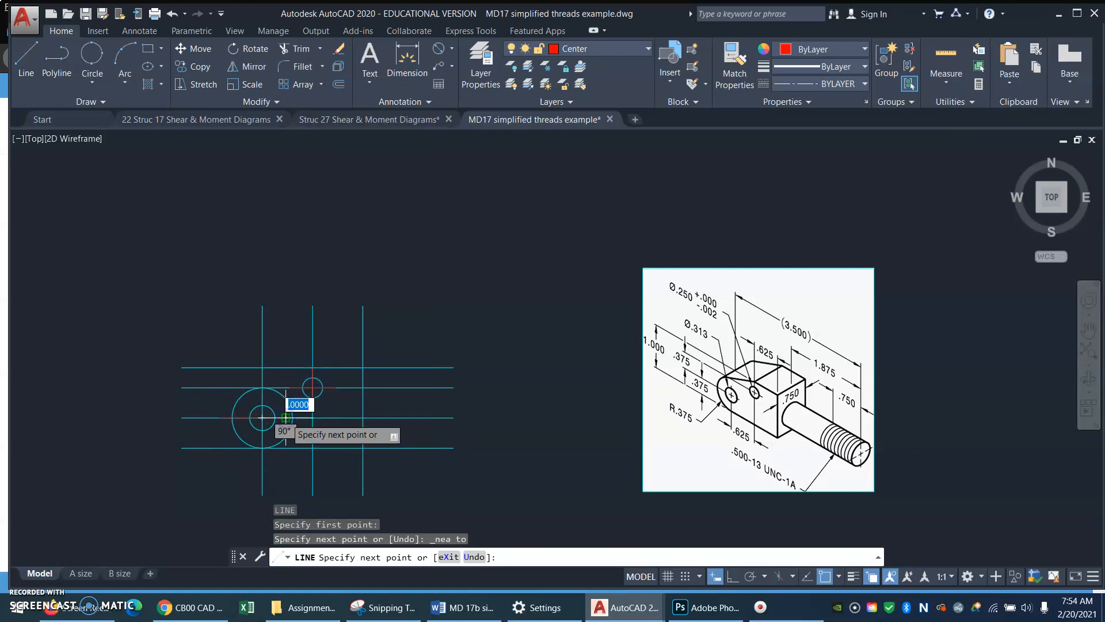
key(Return)
key(Return)
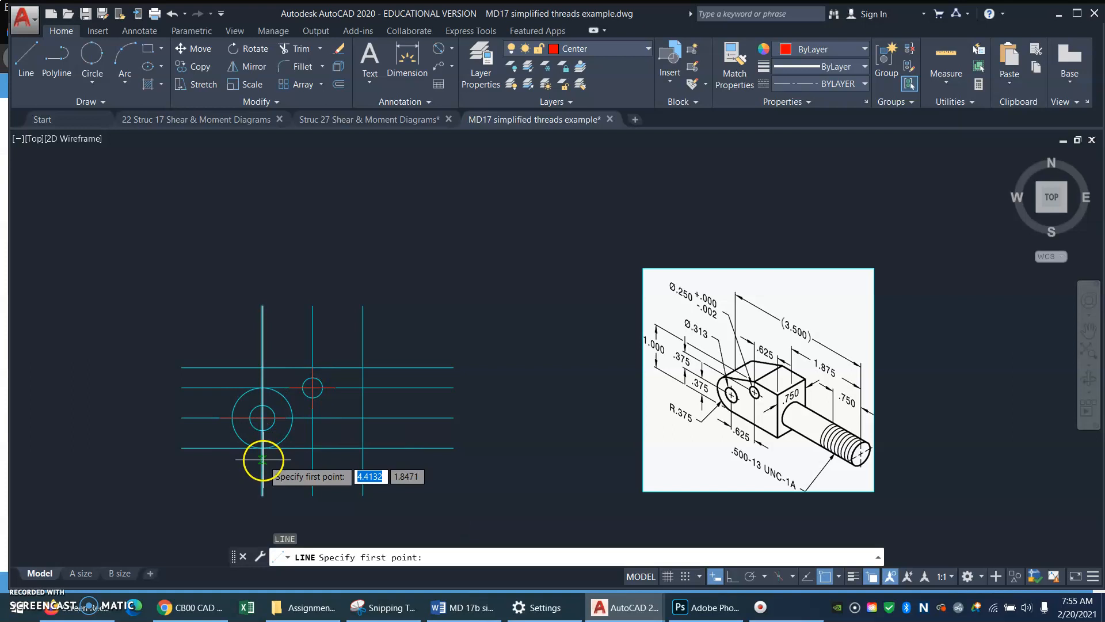
click(263, 459)
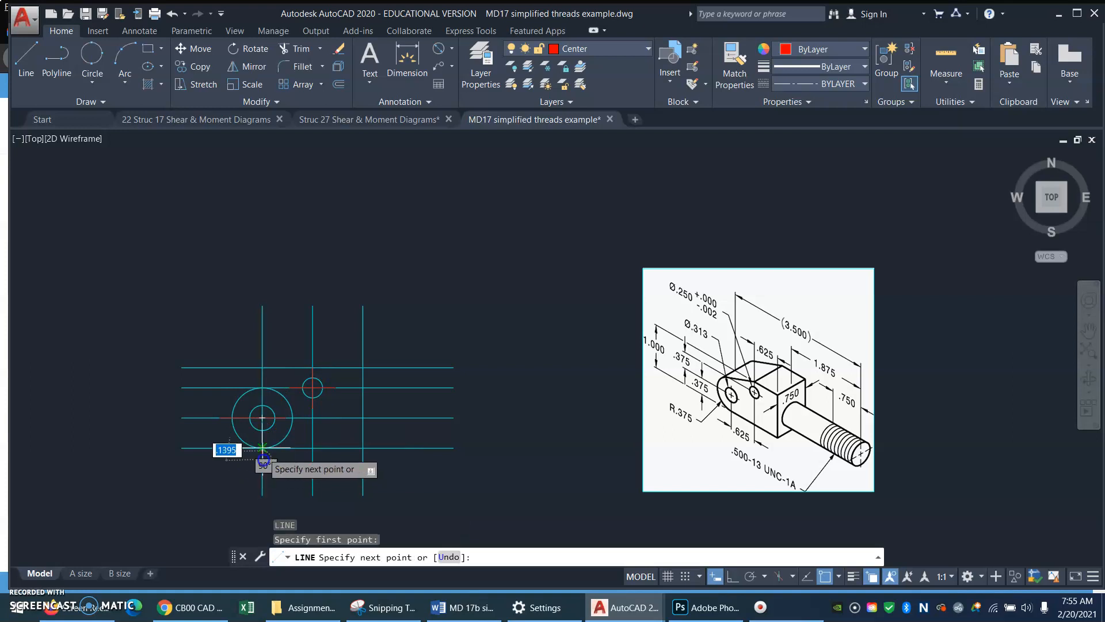
click(263, 376)
key(Return)
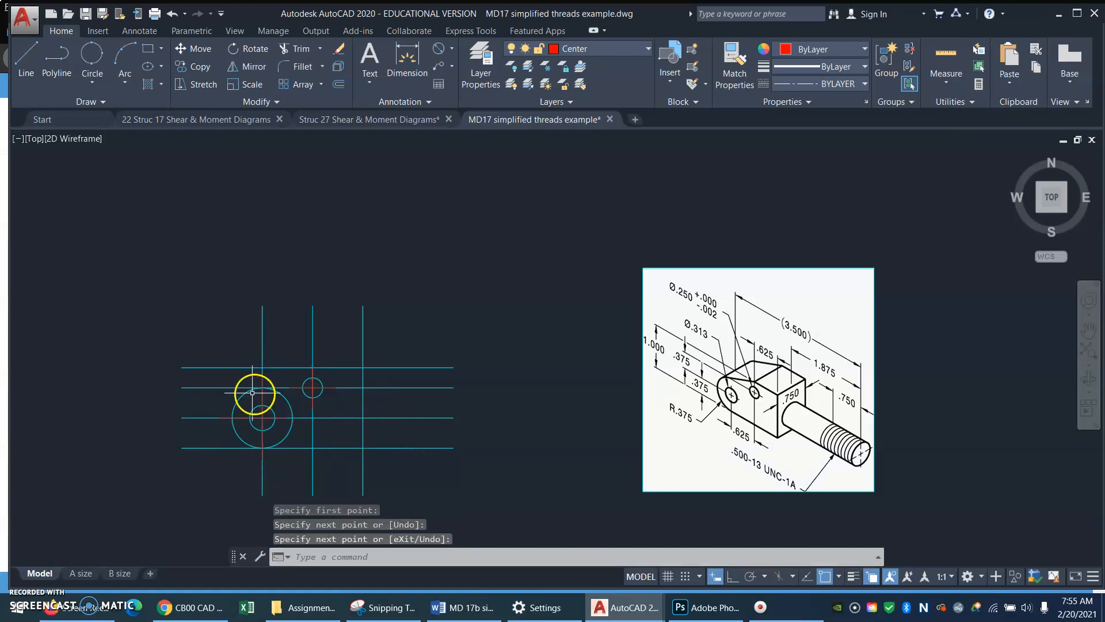
text(e)
key(Return)
click(217, 329)
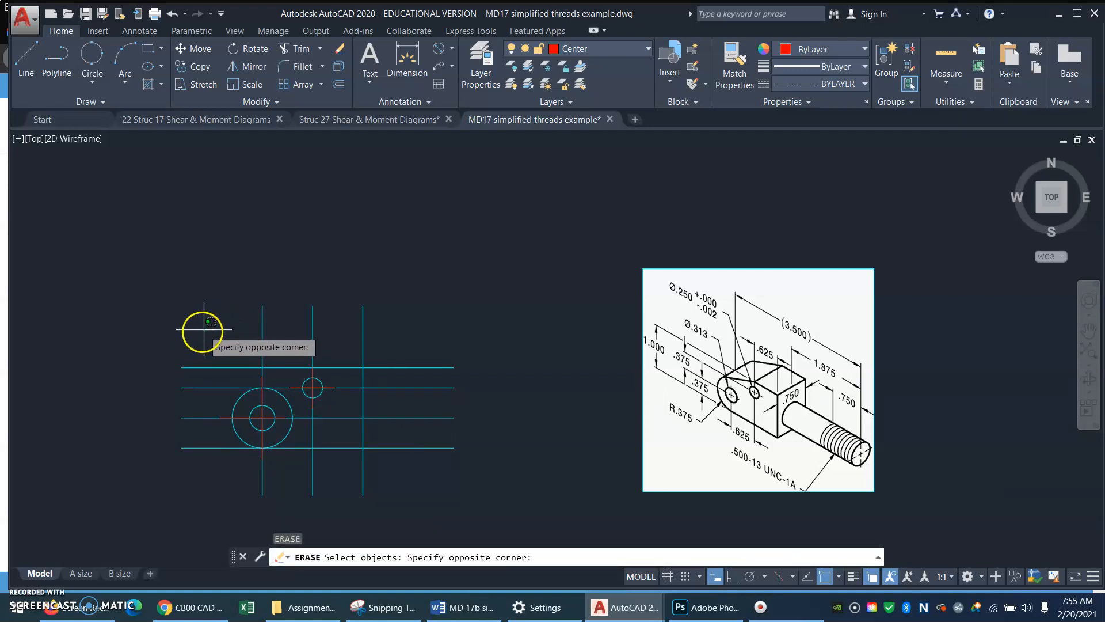
key(Escape)
key(Escape)
Erase the two inner horizontal construction lines and the two vertical construction lines passing through the hole centers.
text(e)
key(Return)
click(197, 377)
click(178, 431)
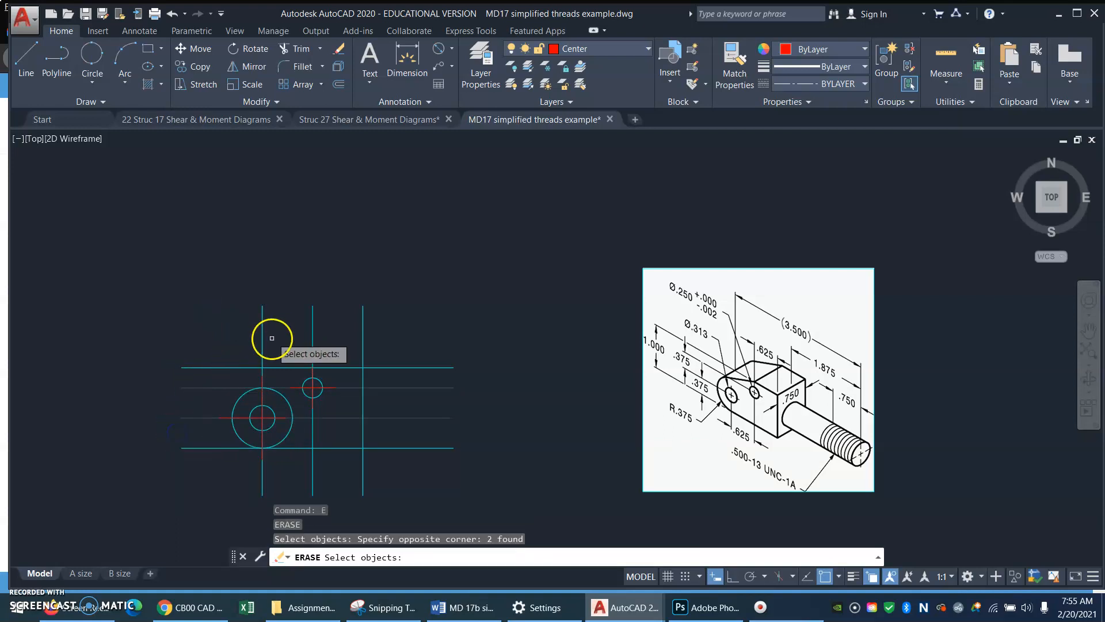
click(323, 322)
click(253, 344)
key(Return)
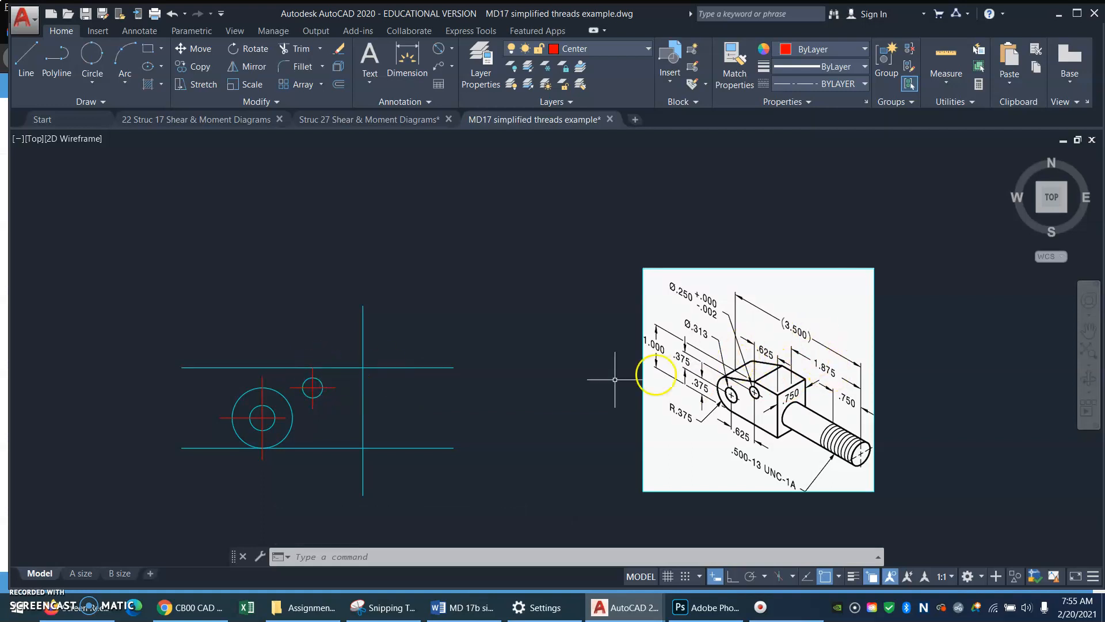
Draw a vertical line about 1.3 long upward from the lower end of the 0.25 diameter circle's vertical centerline.
text(l)
key(Return)
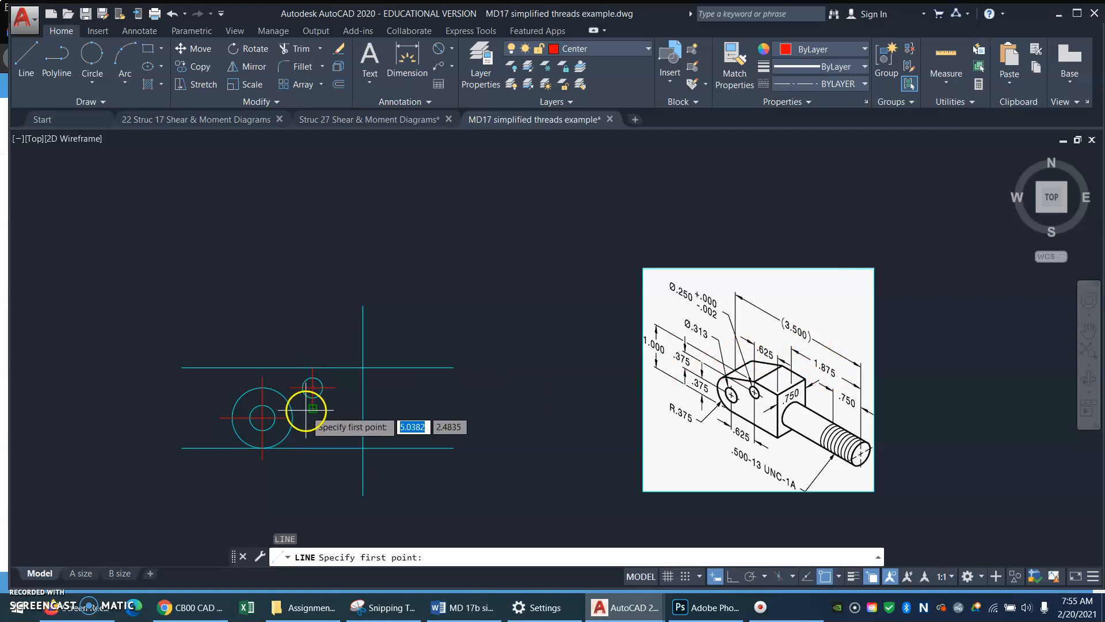
click(306, 410)
key(F8)
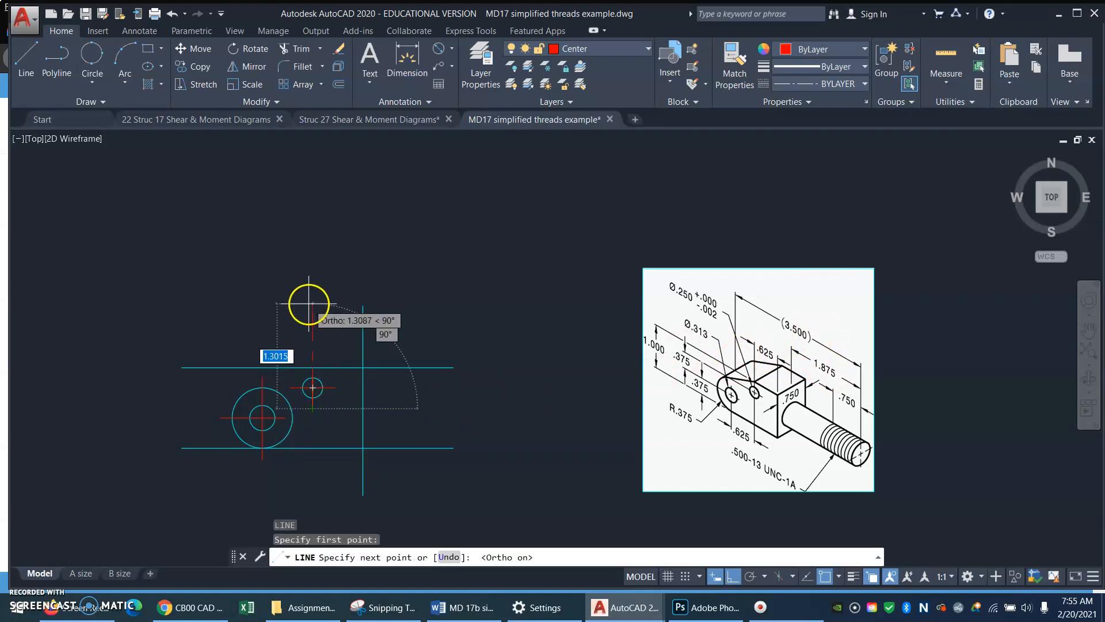
click(309, 303)
key(F8)
key(Escape)
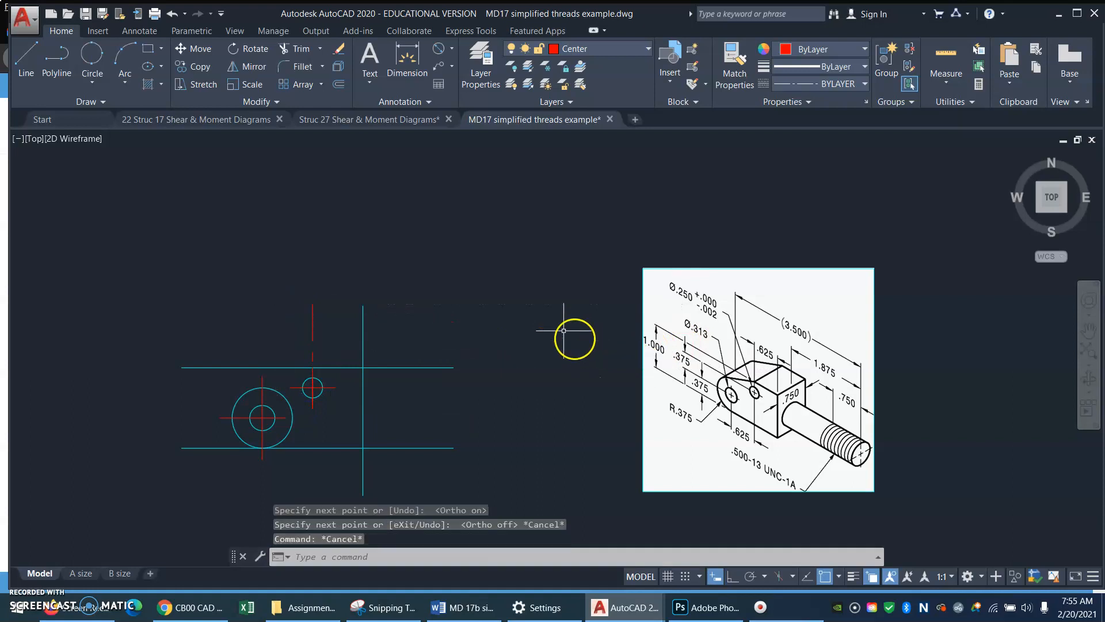
Make Object the current layer and move the new vertical line above the 0.25 diameter circle onto the Object layer.
click(649, 49)
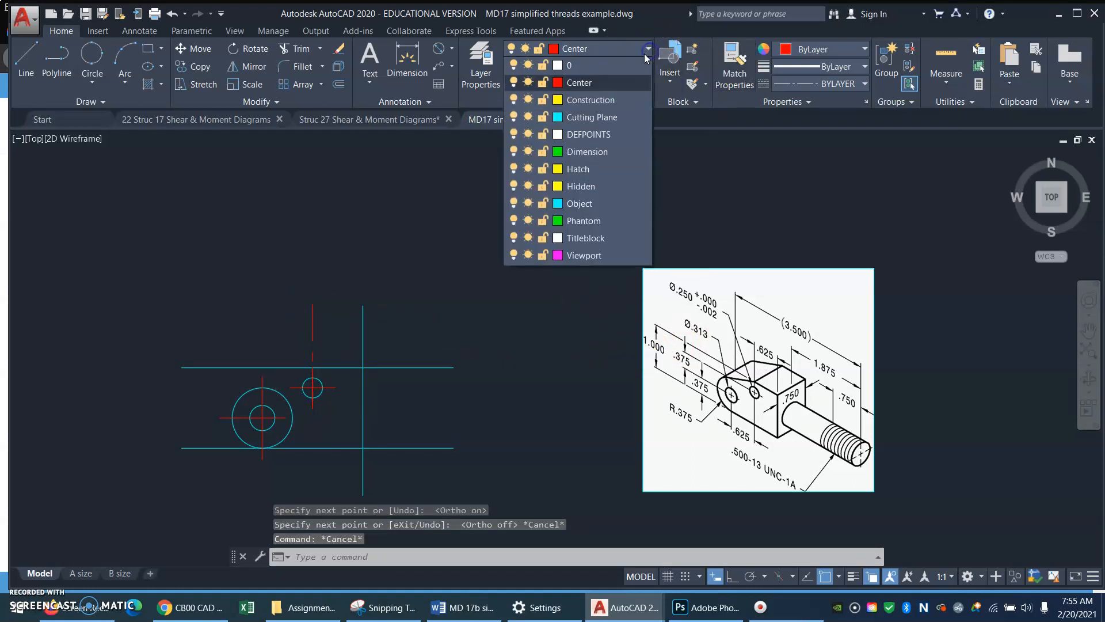
click(579, 204)
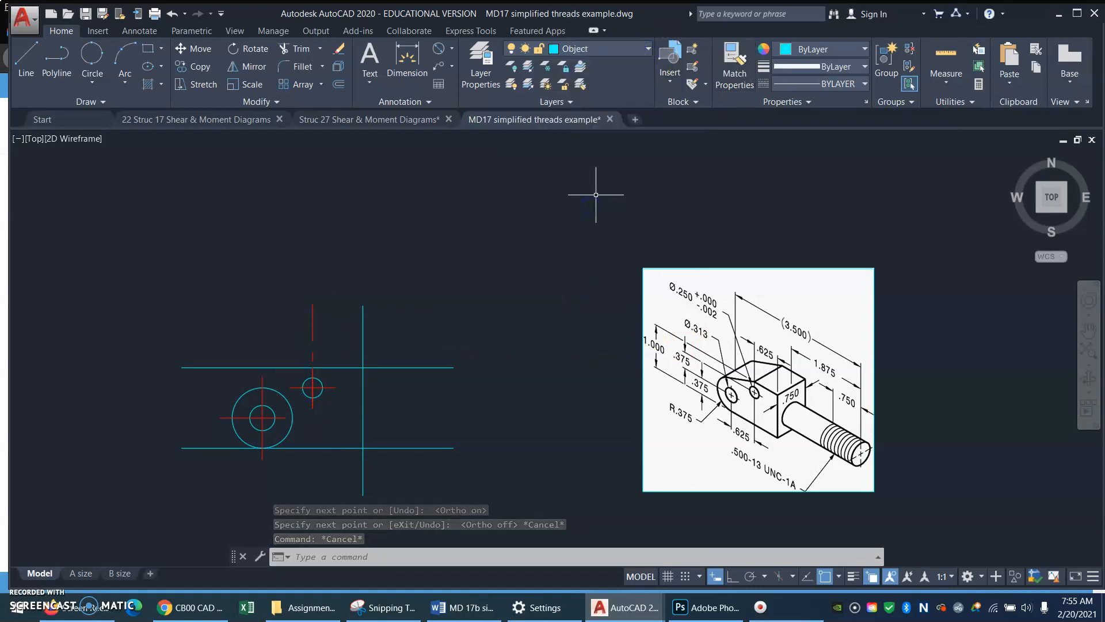
click(321, 304)
click(290, 341)
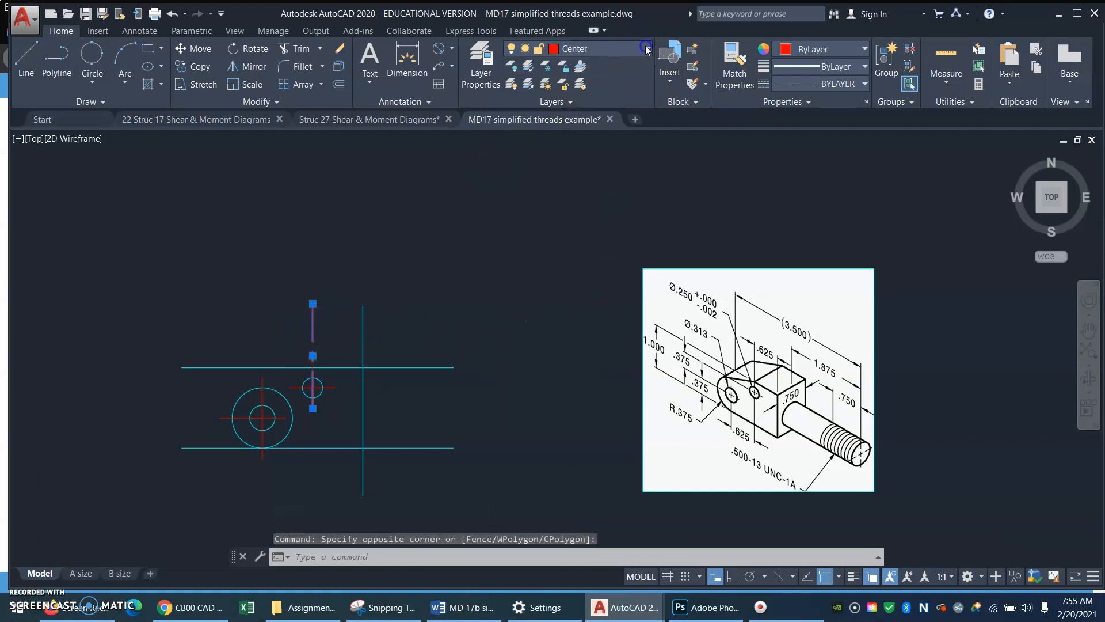
click(641, 49)
click(580, 204)
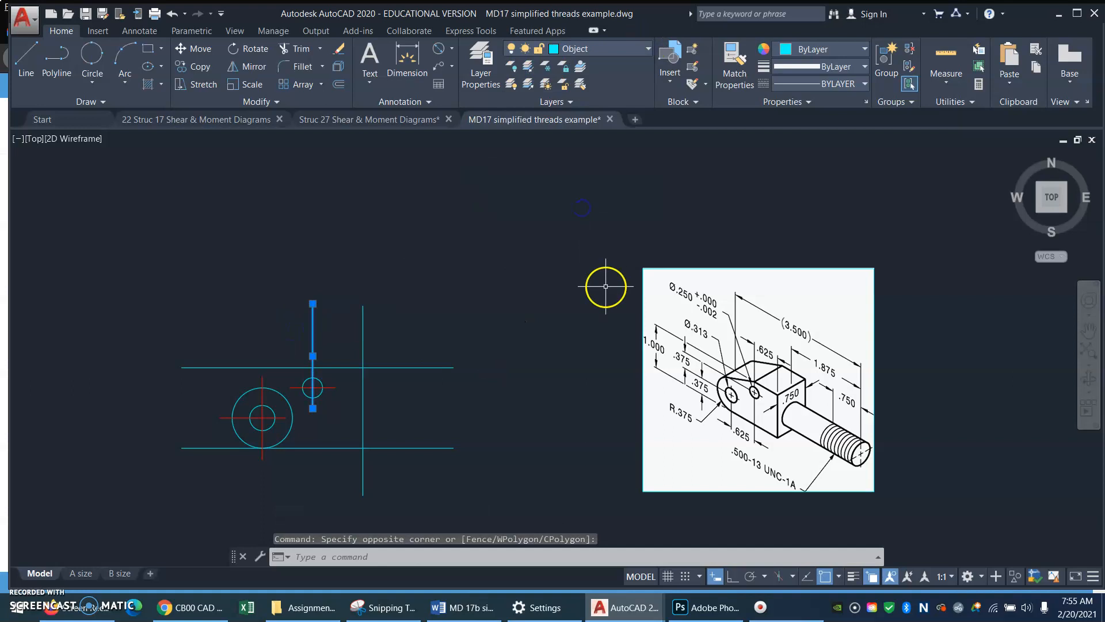
key(Escape)
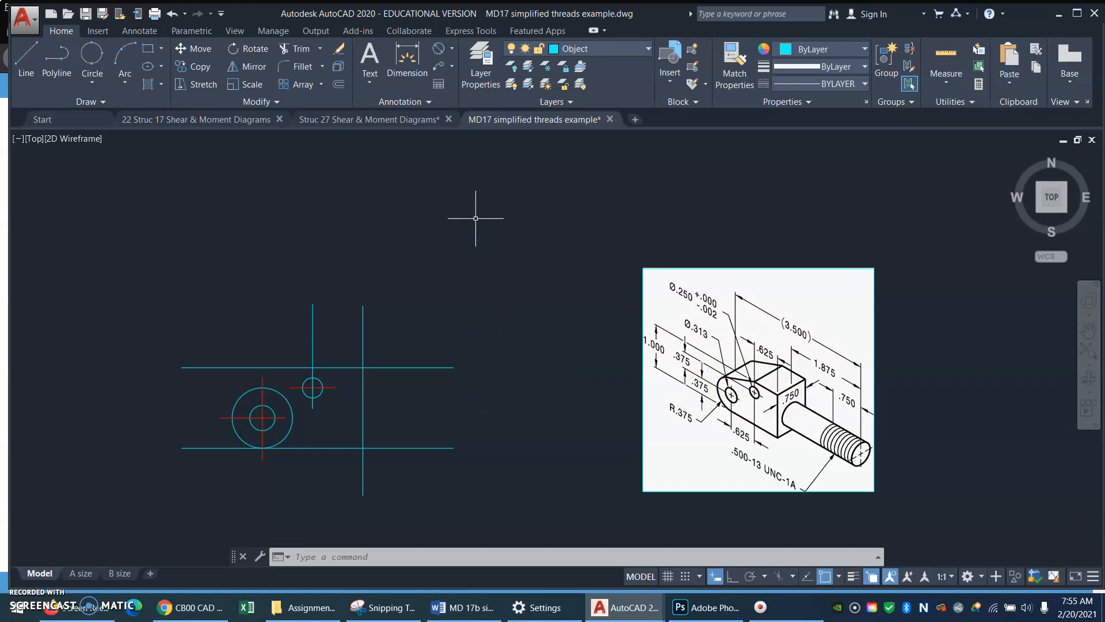
Draw a line from the upper horizontal line's intersection with the small circle's vertical line, tangent to the large outer circle.
text(l)
key(Return)
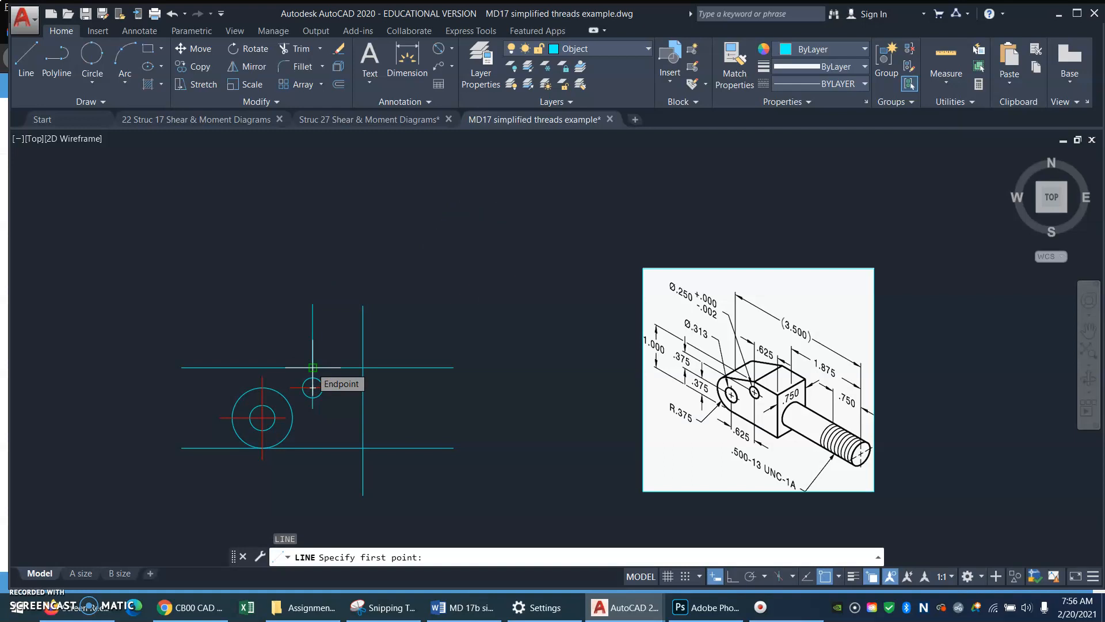
click(313, 387)
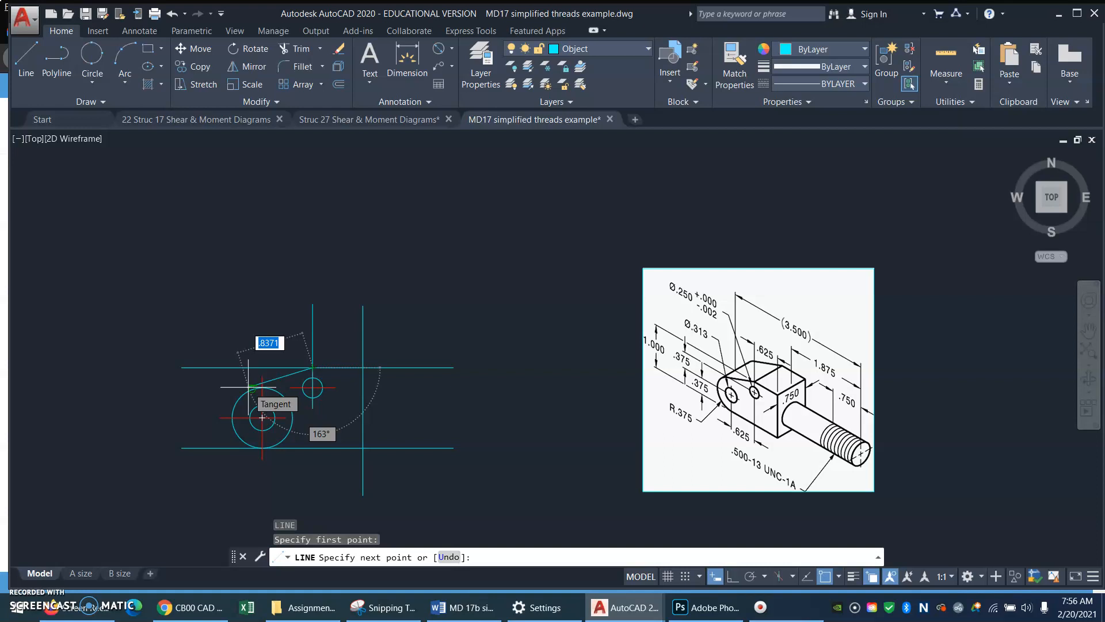
shift+right_click(249, 390)
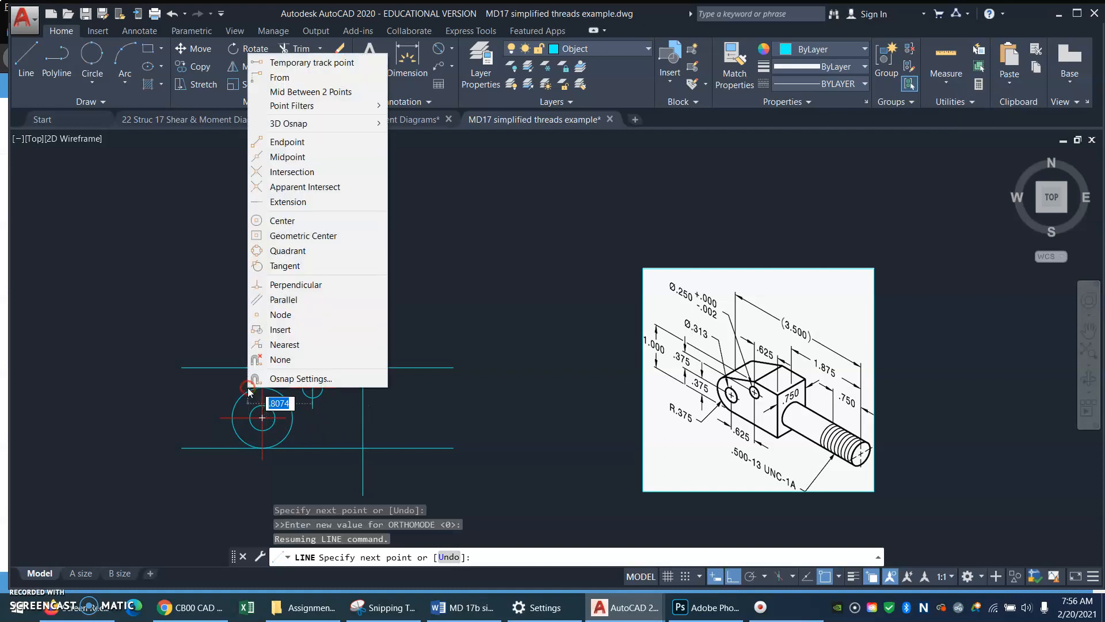
click(324, 266)
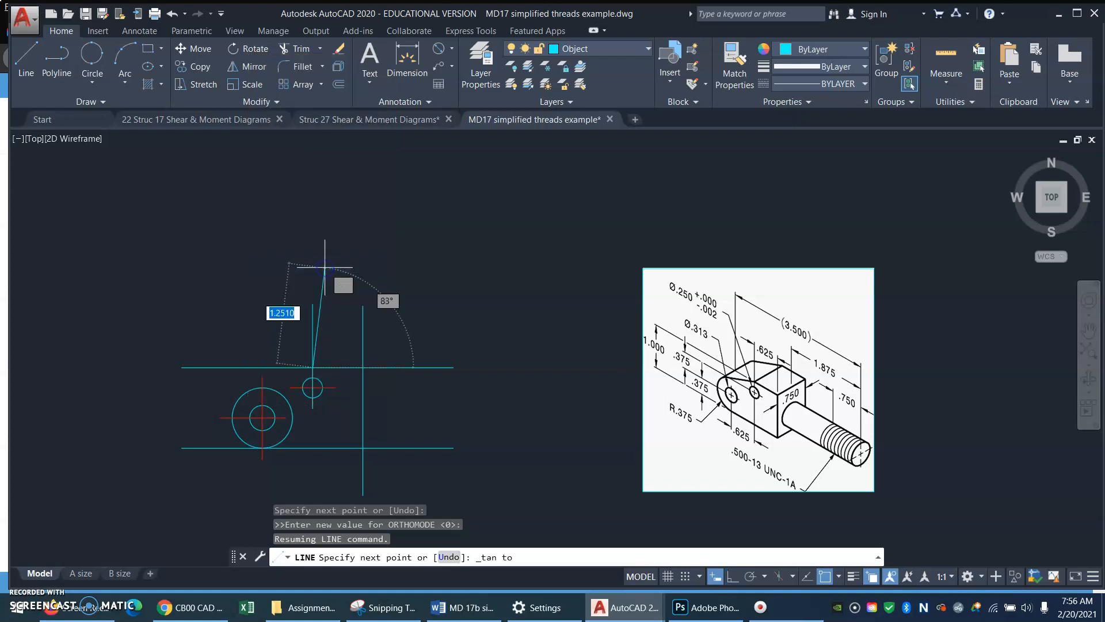
click(252, 389)
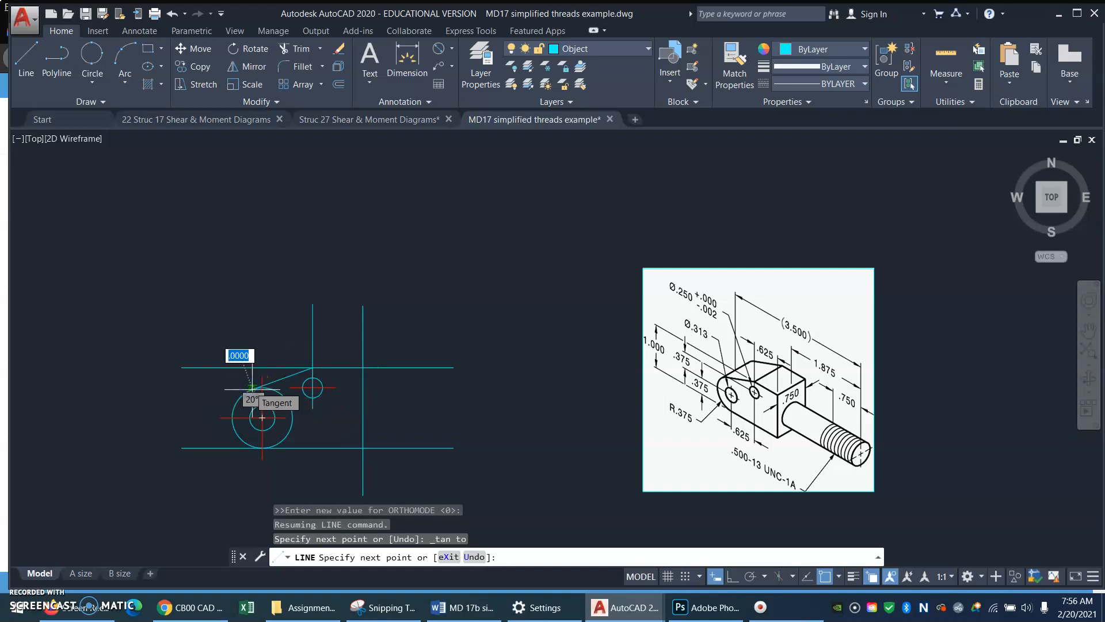
key(Return)
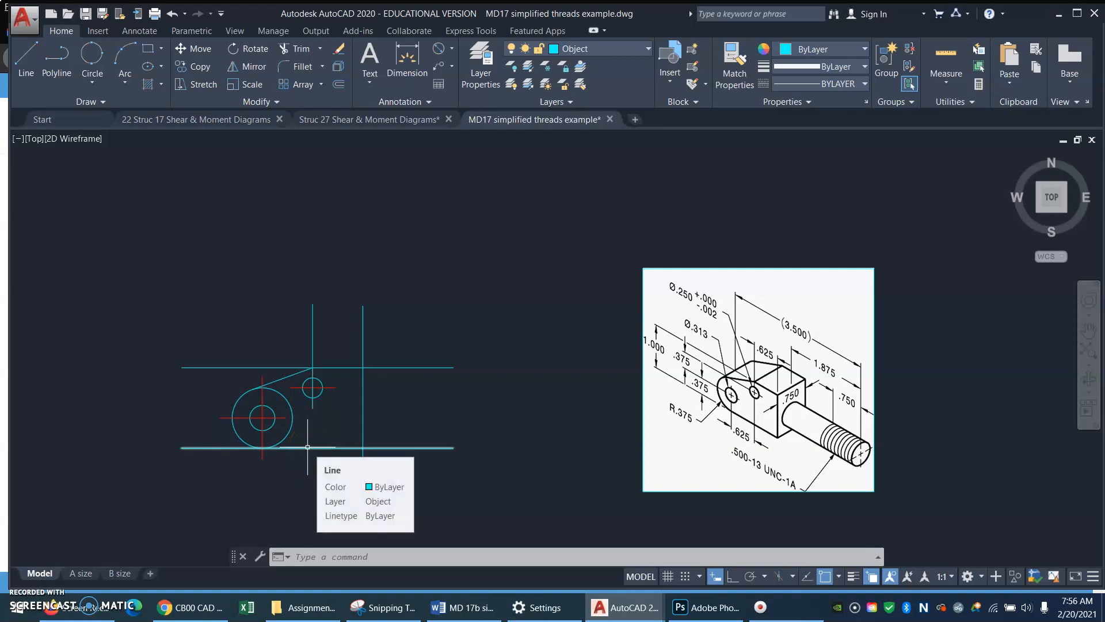
text(TR)
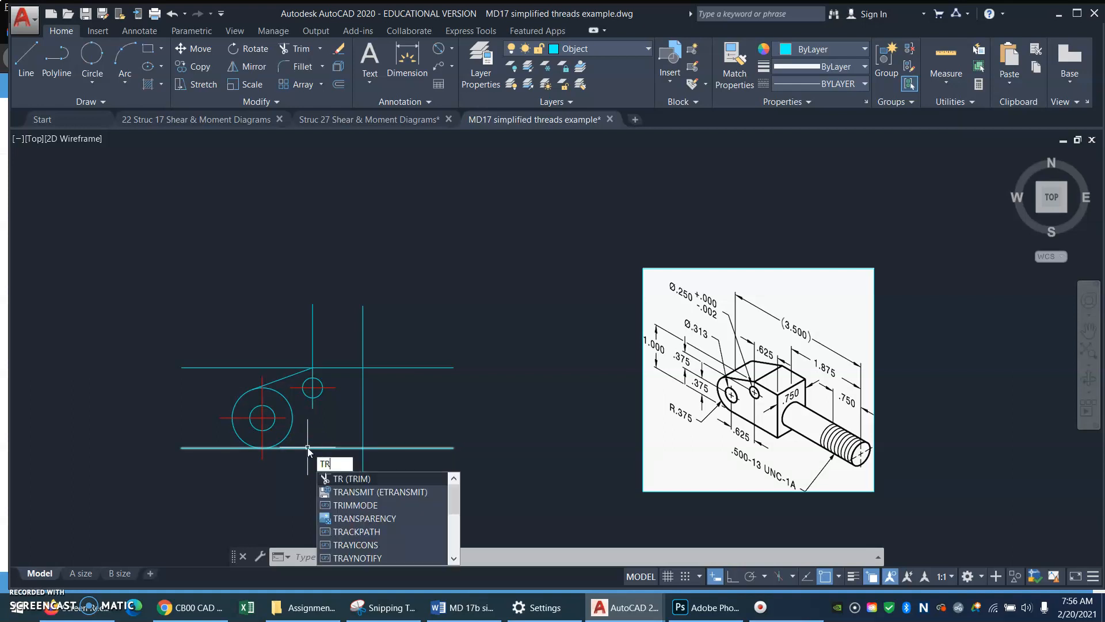
key(Return)
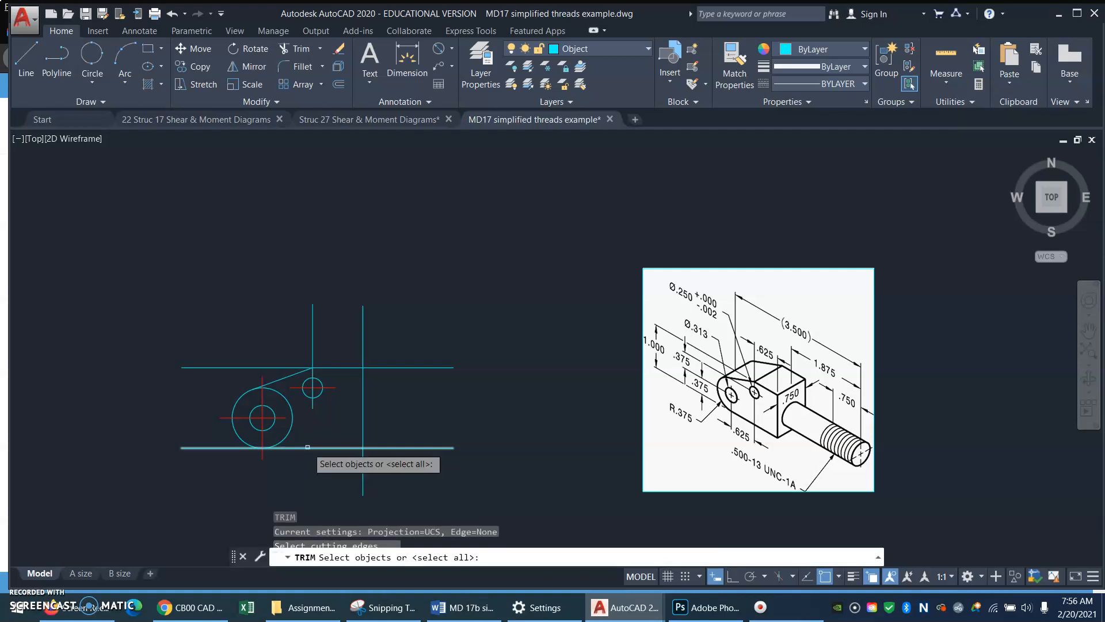
click(283, 377)
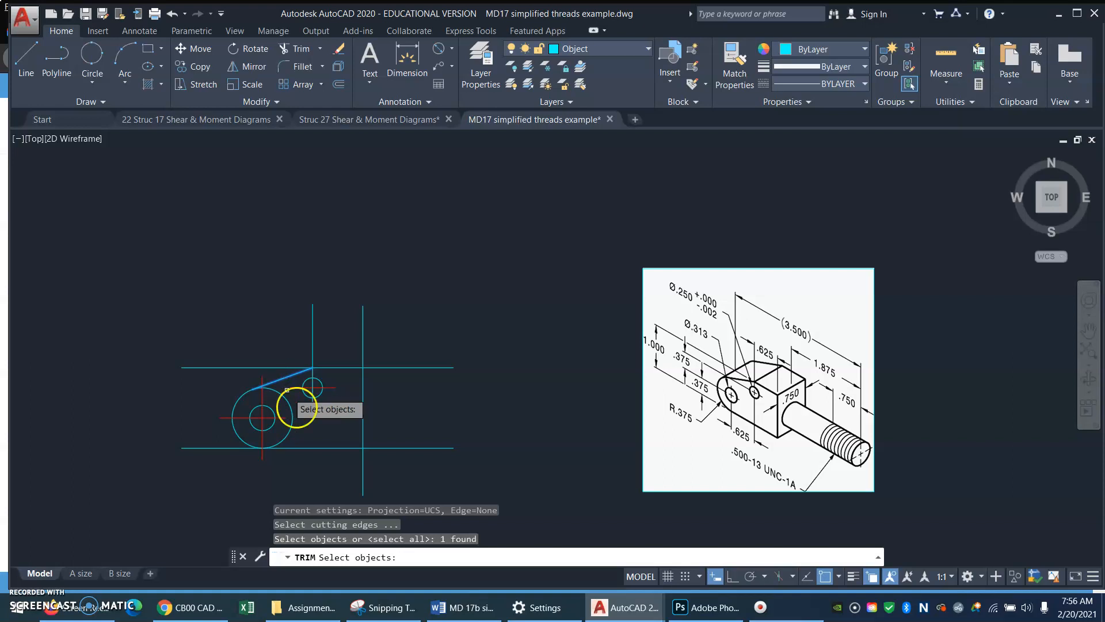
click(309, 446)
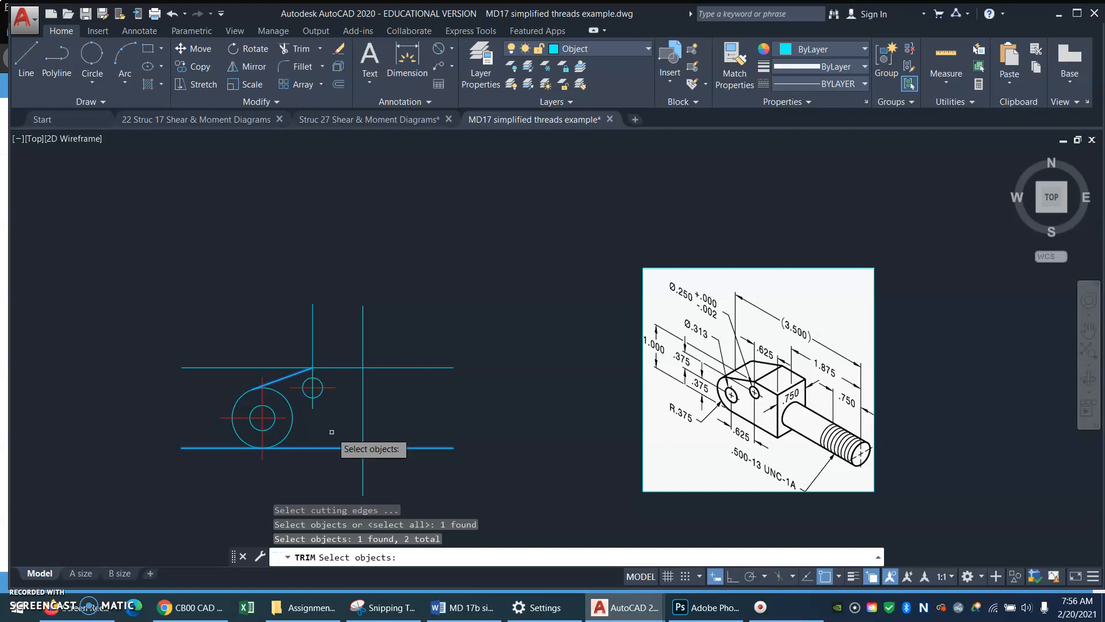
key(Escape)
Try trimming the right side of the large circle with all objects as cutting edges, and undo that trim.
text(T)
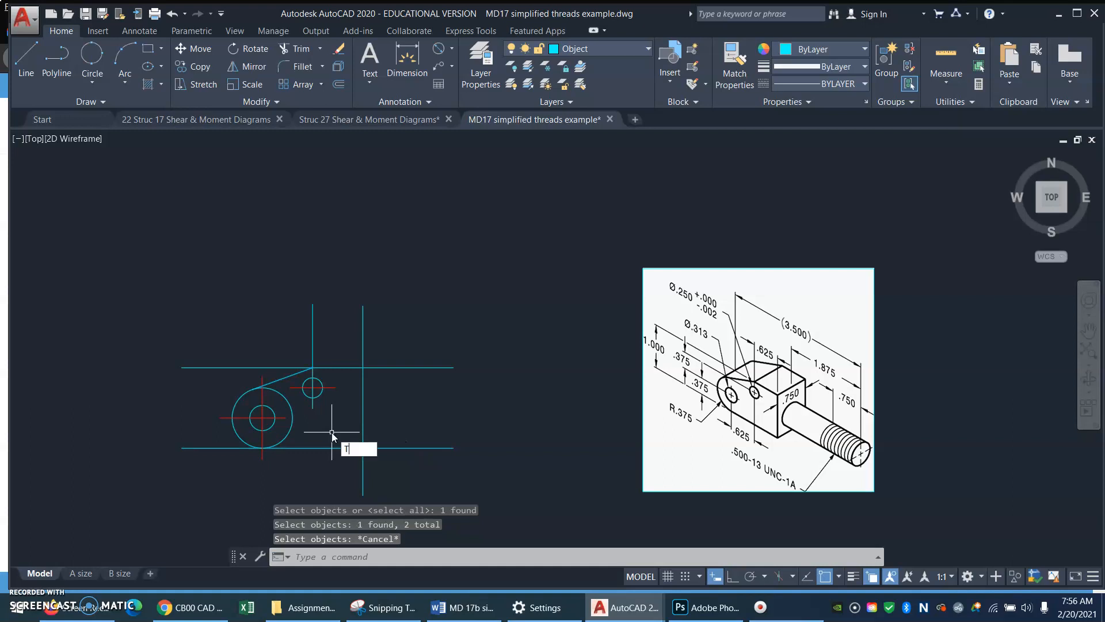
text(R)
key(Return)
key(Return)
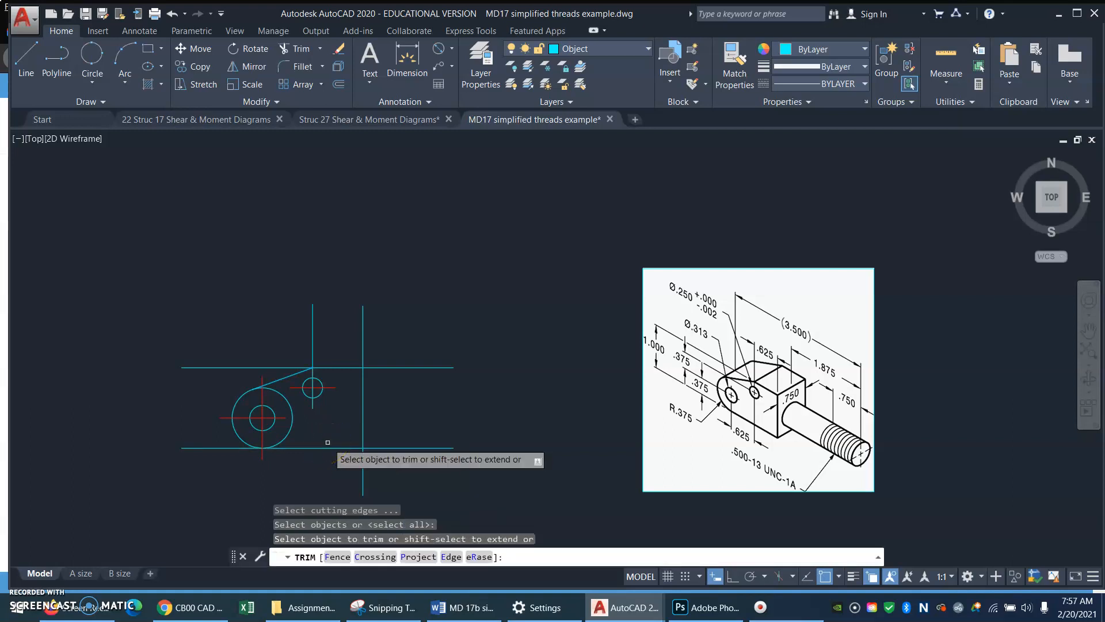
click(293, 420)
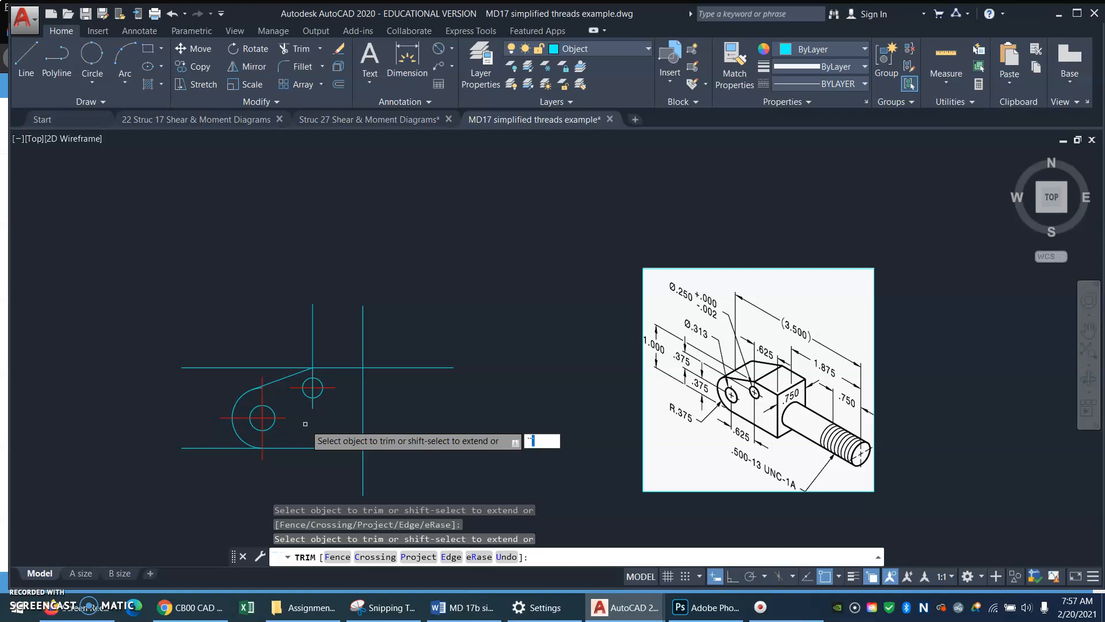
key(Escape)
key(ctrl+z)
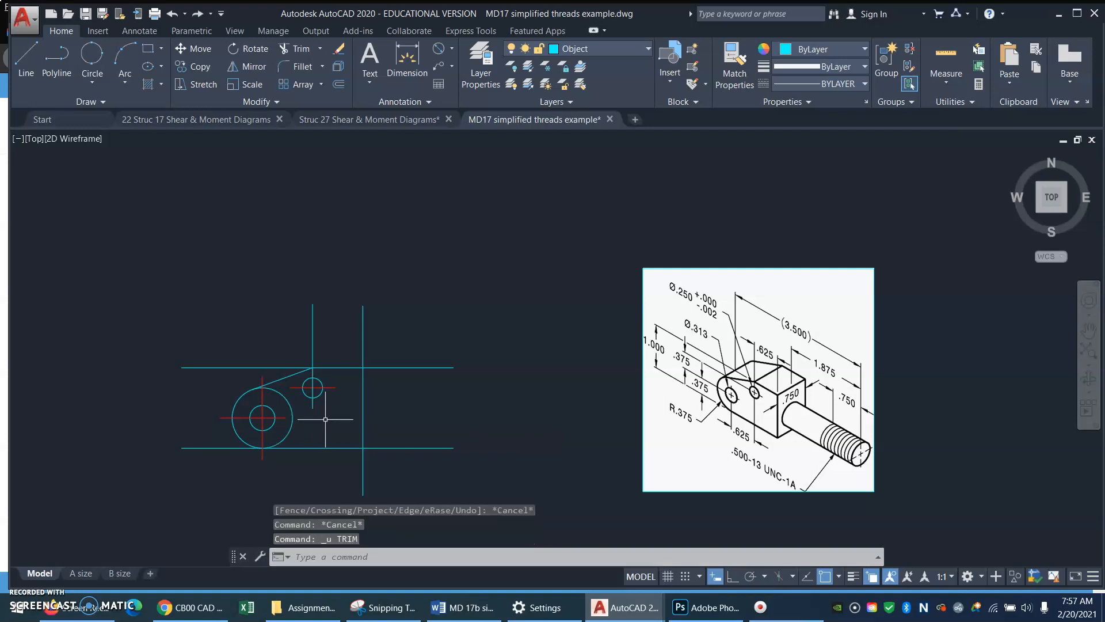
Trim away the right side of the large circle, using the tangent line and the lower horizontal line as cutting edges.
click(330, 422)
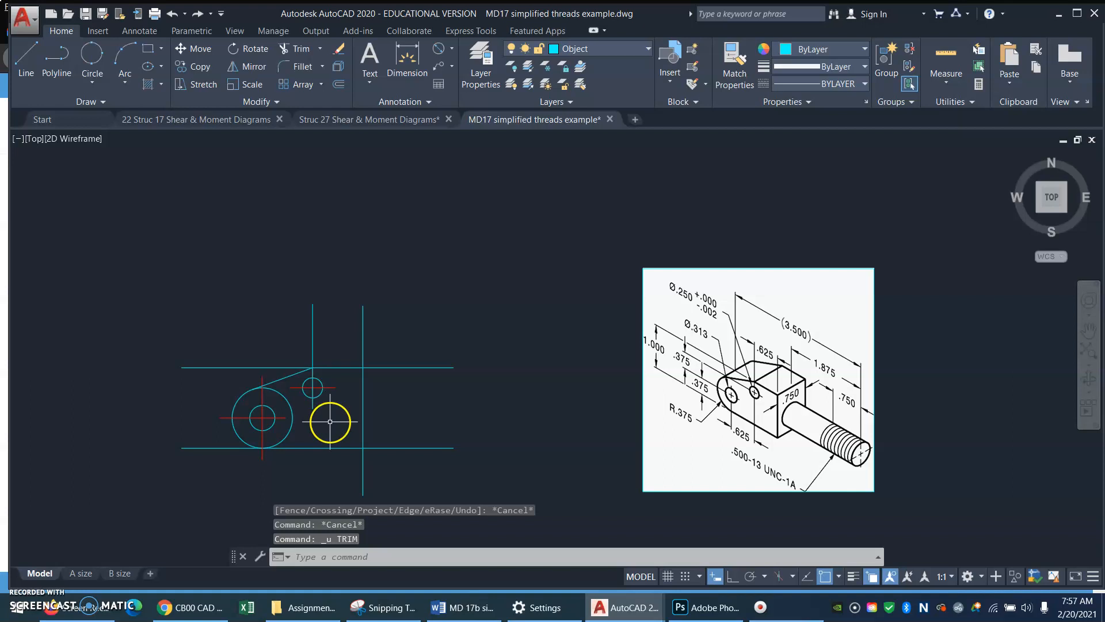
text(tr)
key(Return)
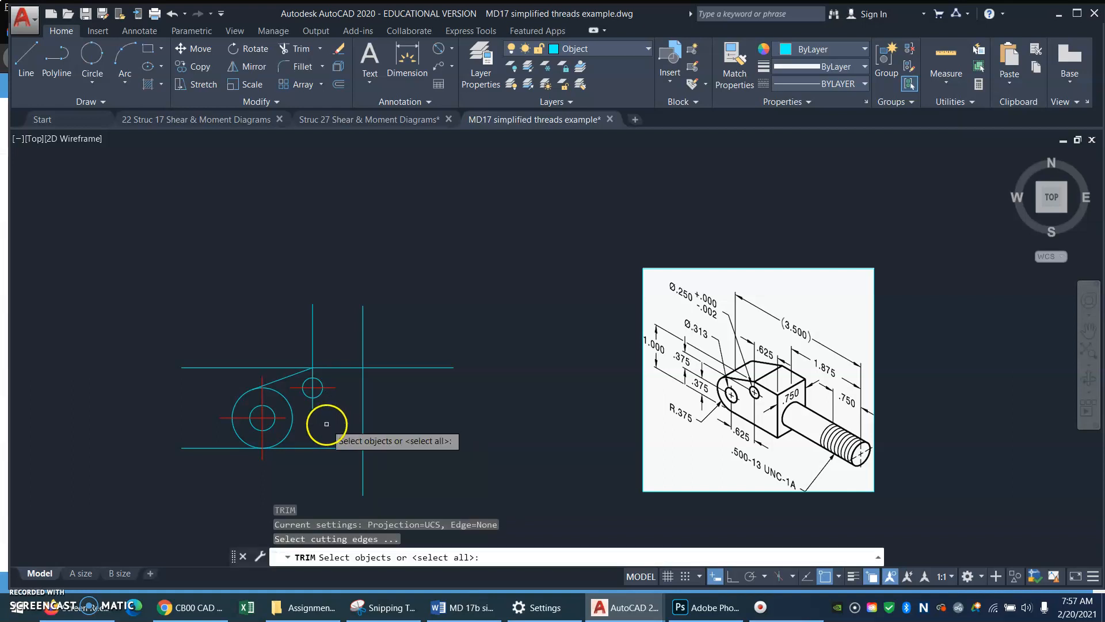
click(280, 379)
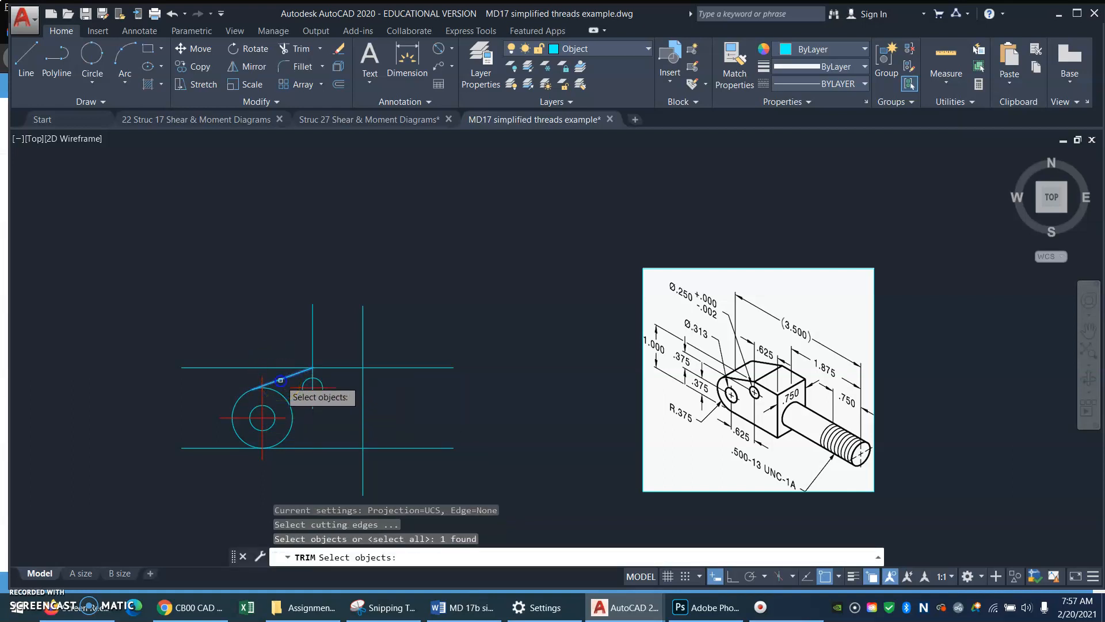
click(322, 448)
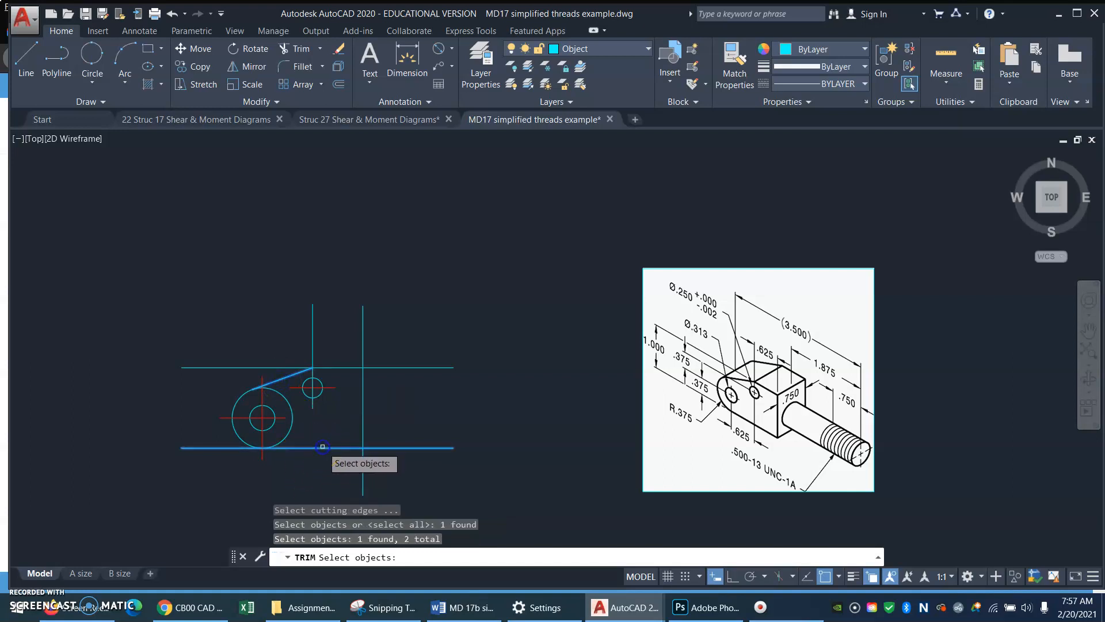
right_click(309, 440)
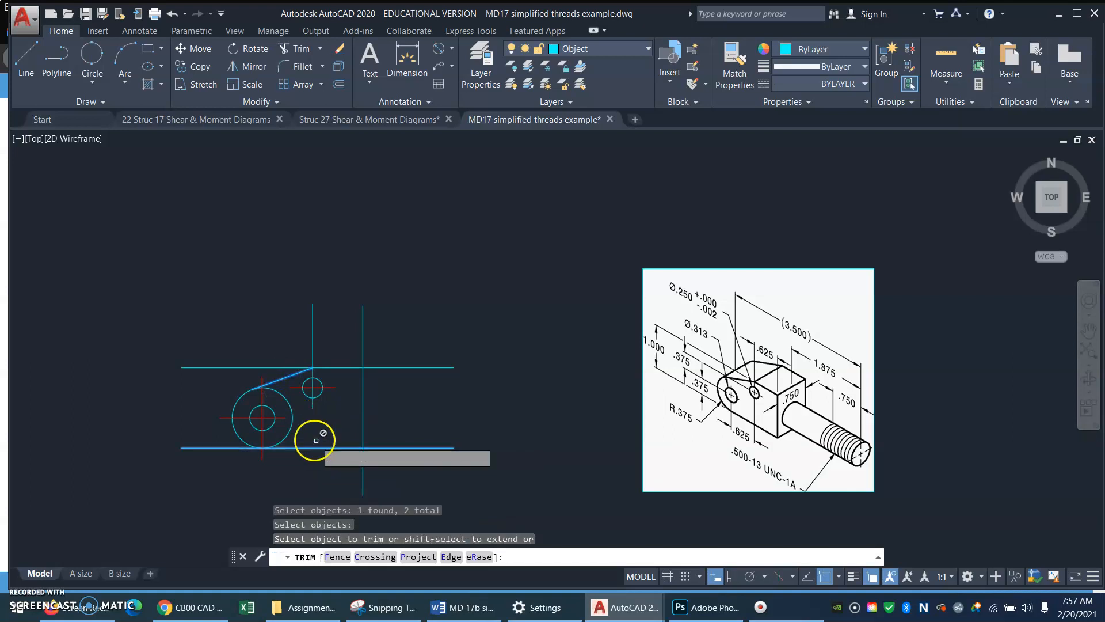
click(293, 409)
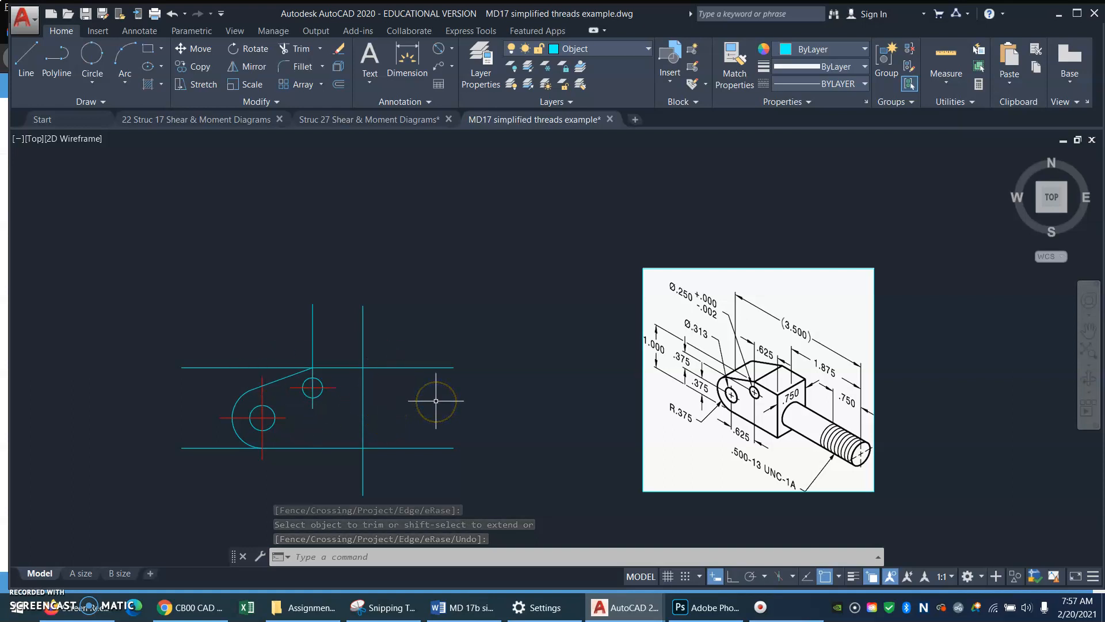
Trim the horizontal lines beyond the block's right vertical edge and to the left of the rounded end and sloped edge.
text(TR)
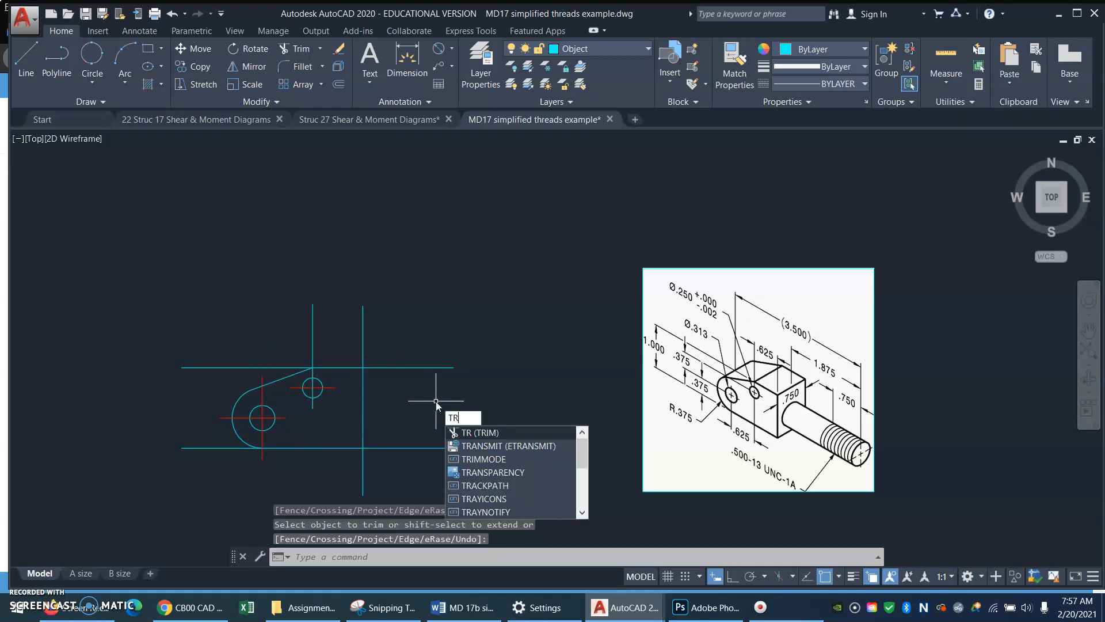
key(Return)
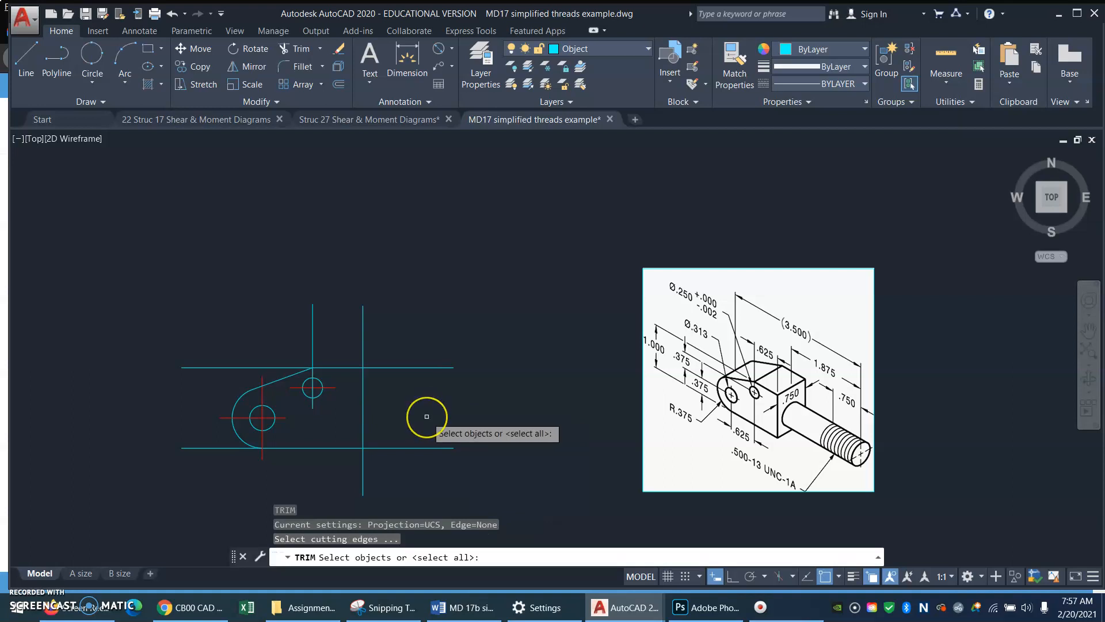
right_click(429, 410)
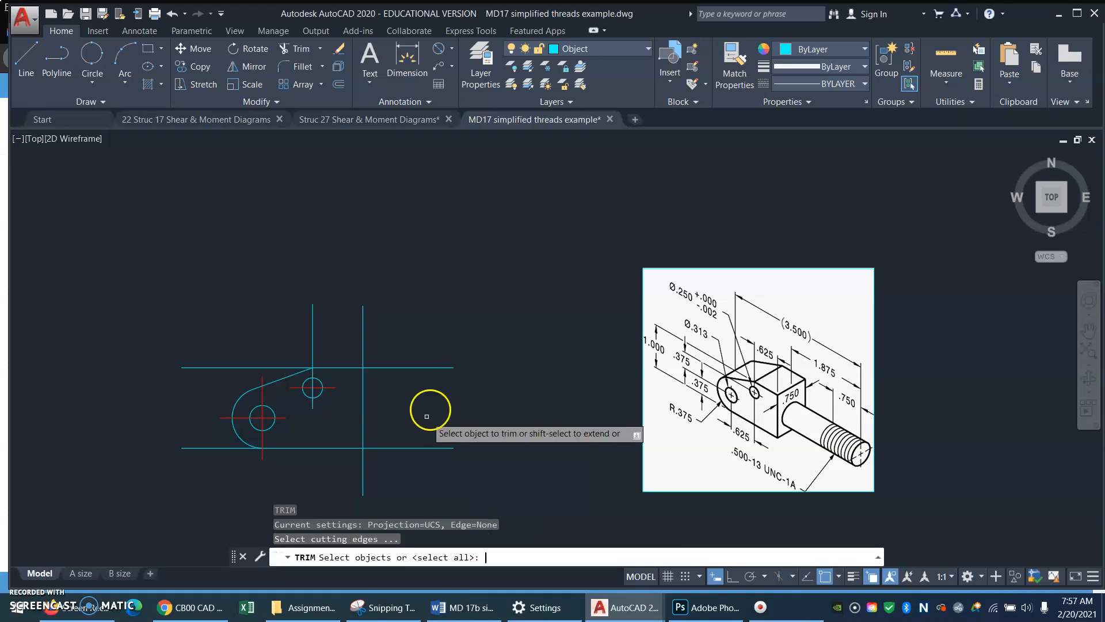
click(458, 328)
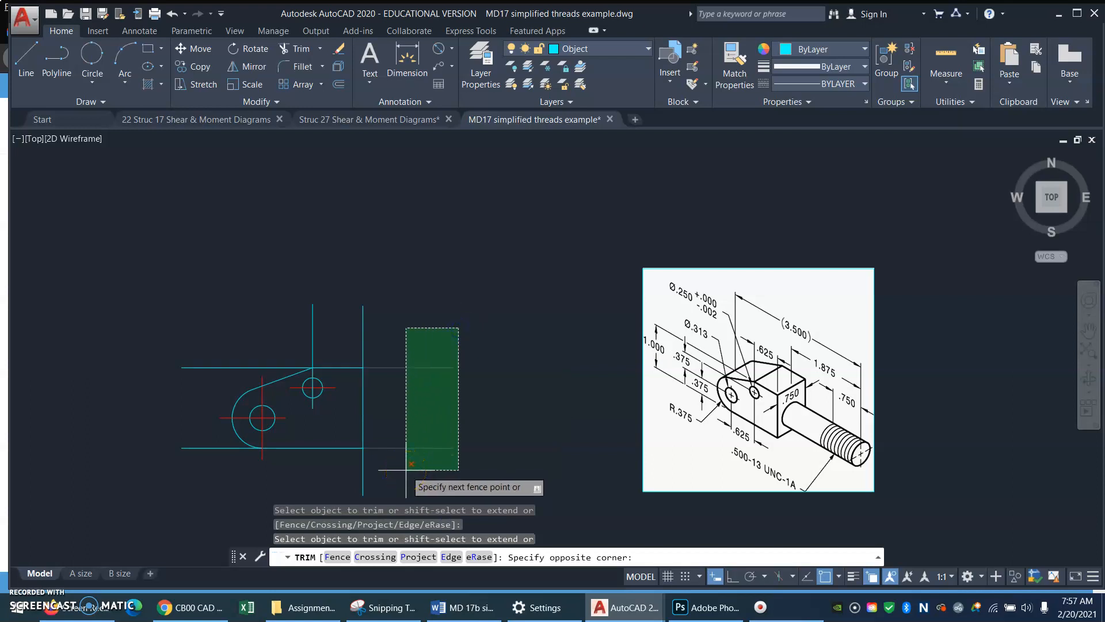
click(405, 469)
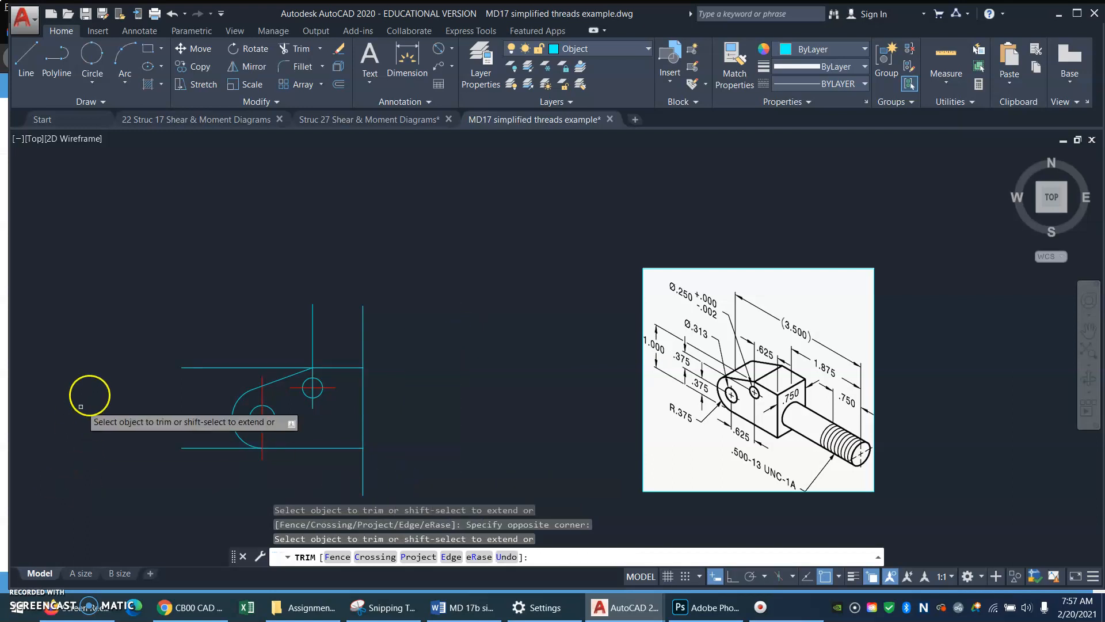
click(204, 334)
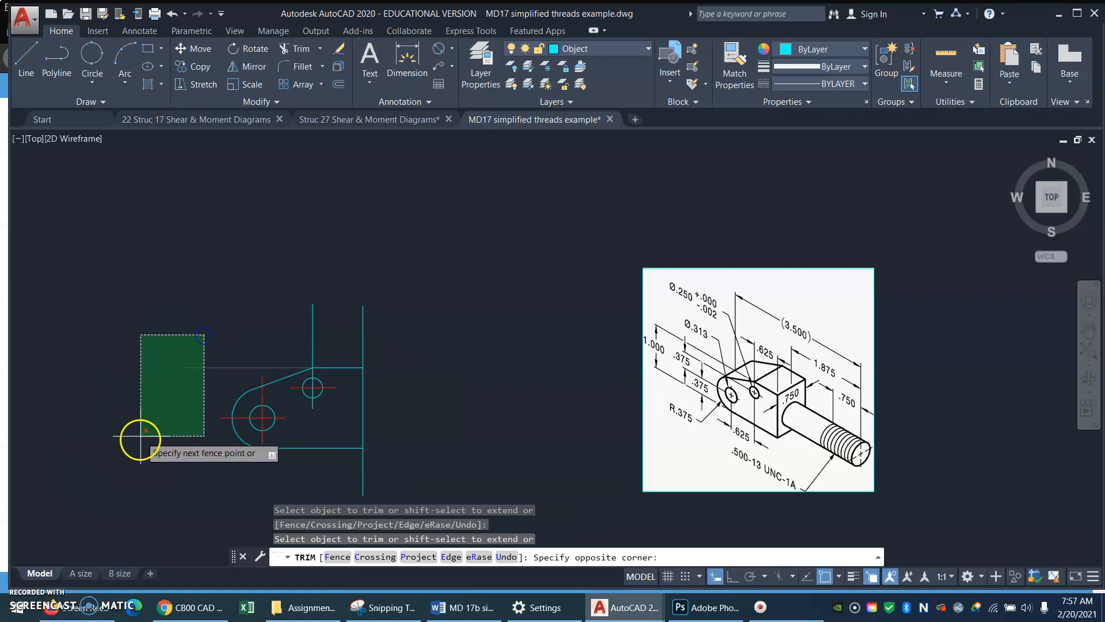
click(138, 474)
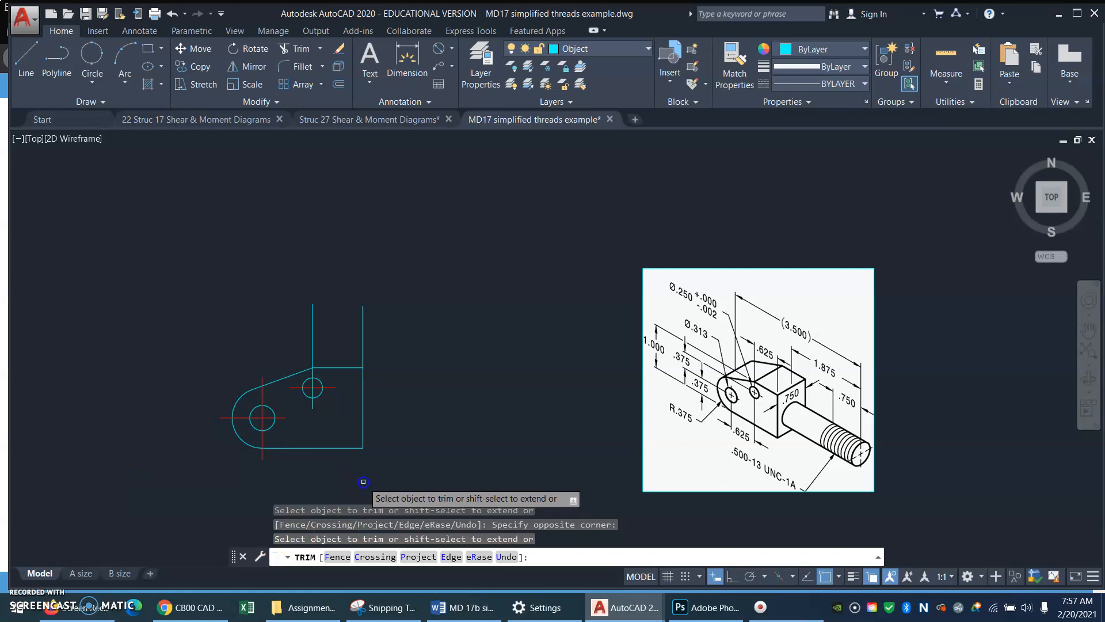
Trim the block's right vertical edge where it extends beyond the lower and upper horizontal lines.
click(362, 481)
click(360, 329)
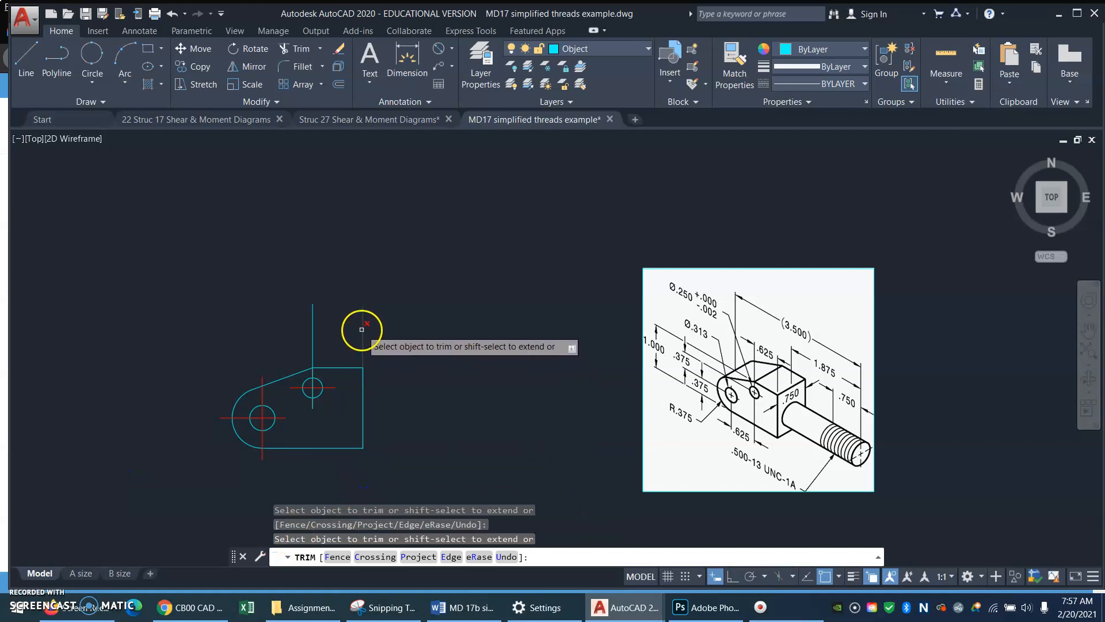
key(Return)
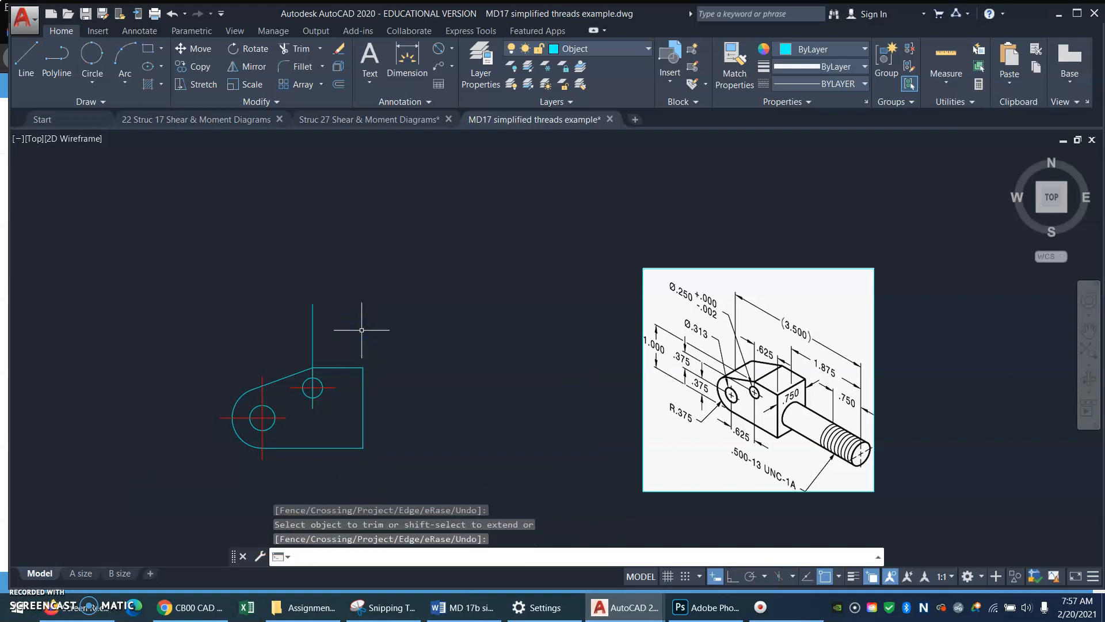
Erase the leftover vertical construction line that runs up from the small circle.
click(345, 296)
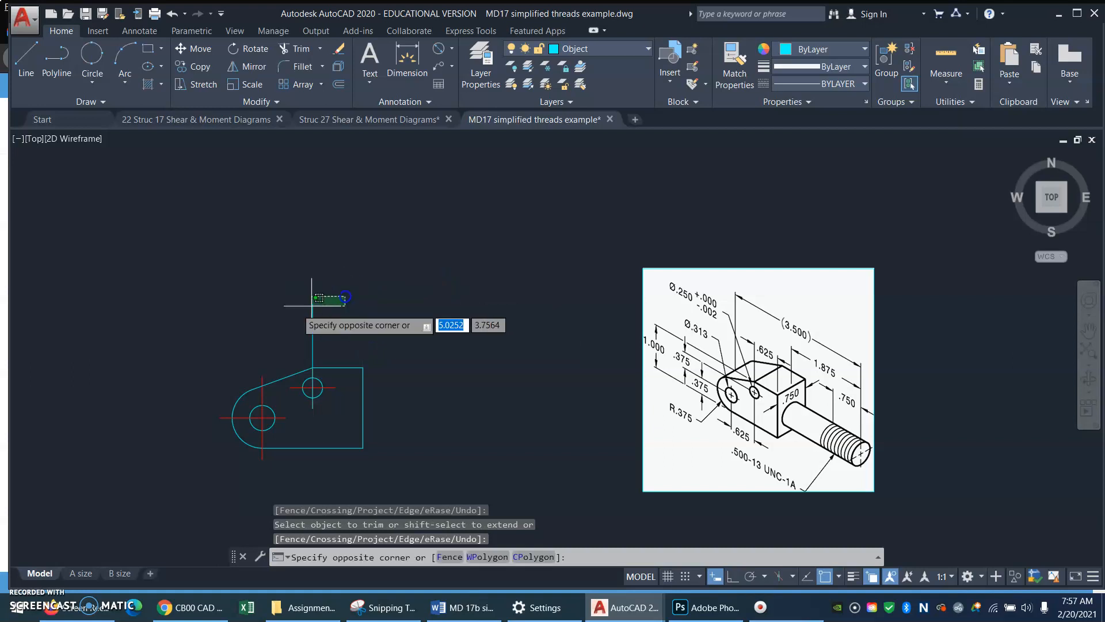
click(241, 324)
text(e)
key(Return)
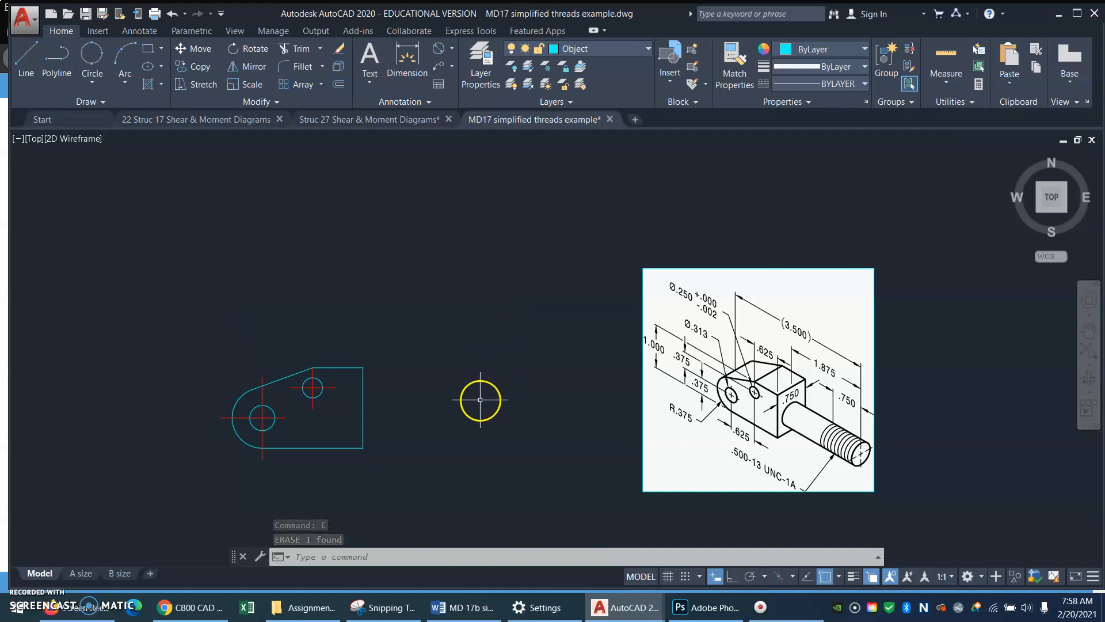
Start the end view with a .75 long top line to the right of the block, level with its upper edge.
text(l)
key(Return)
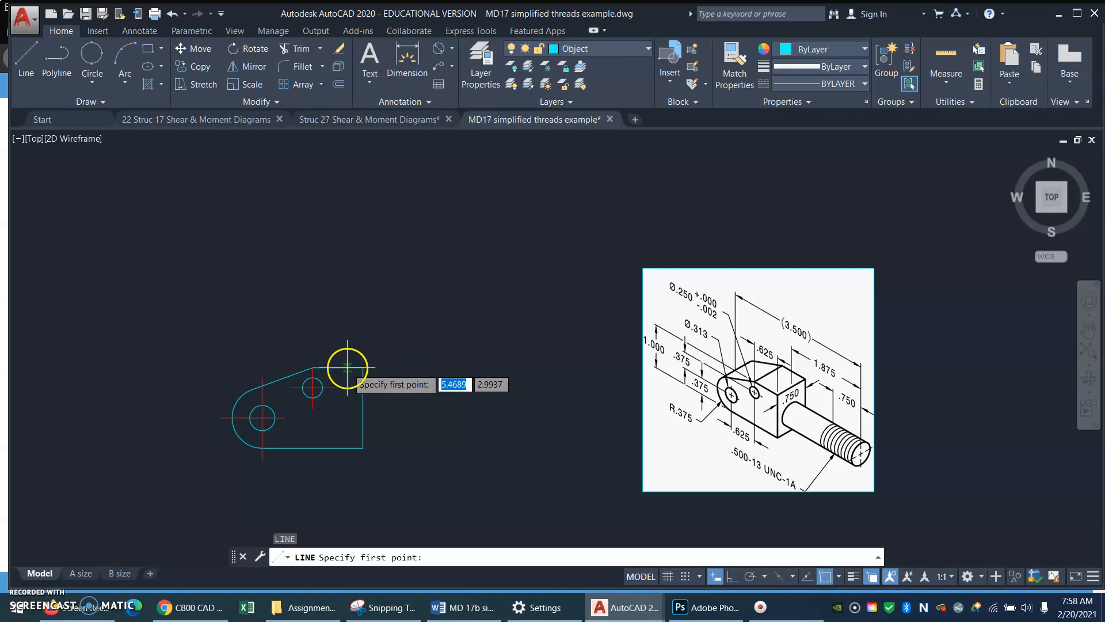
click(429, 371)
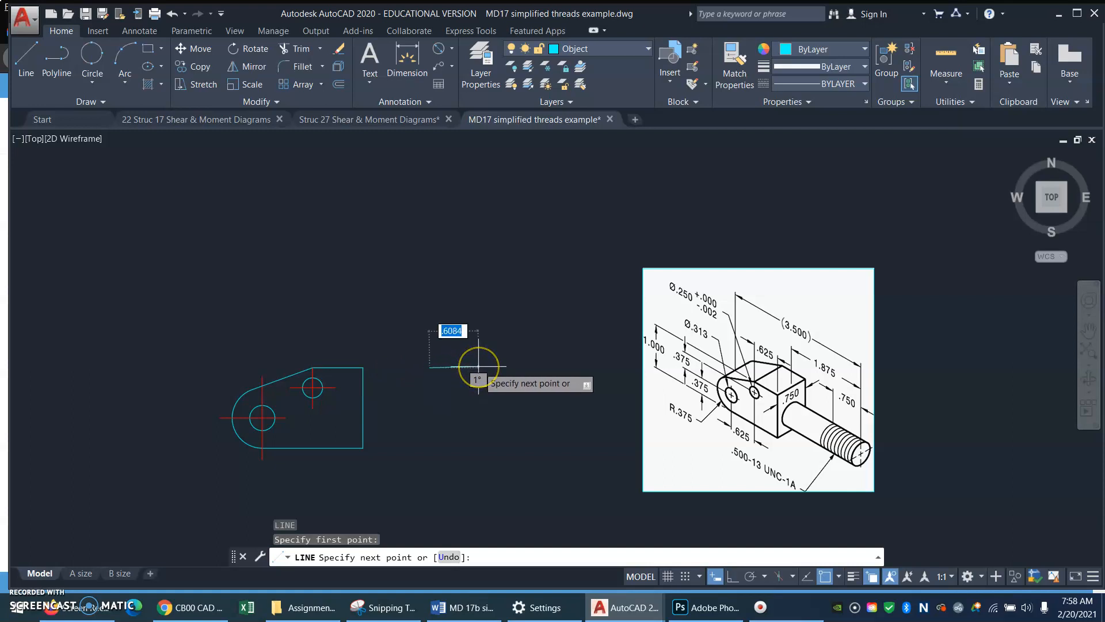
text(.)
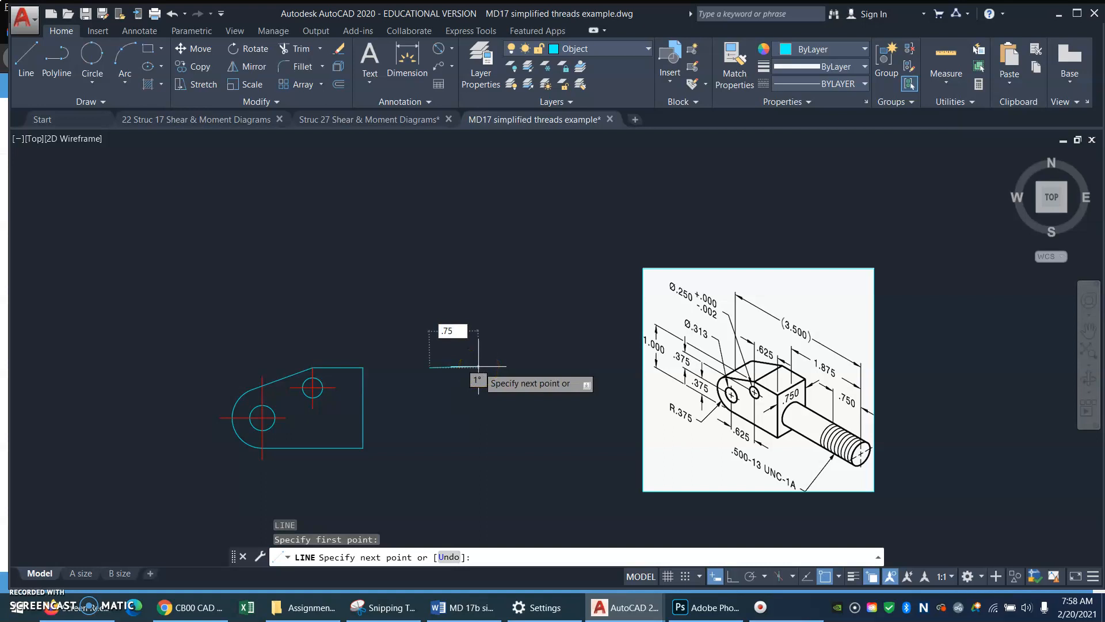
text(75)
key(Return)
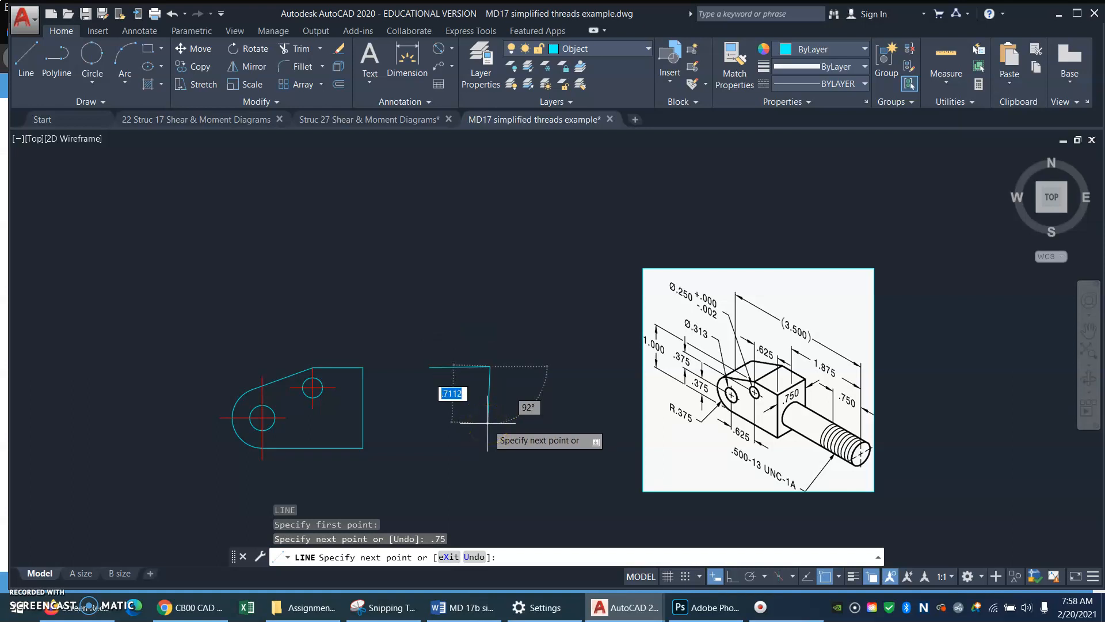
Turn Ortho on and complete the end view outline with lines 1 down and .75 left, closing it to the start point.
key(F8)
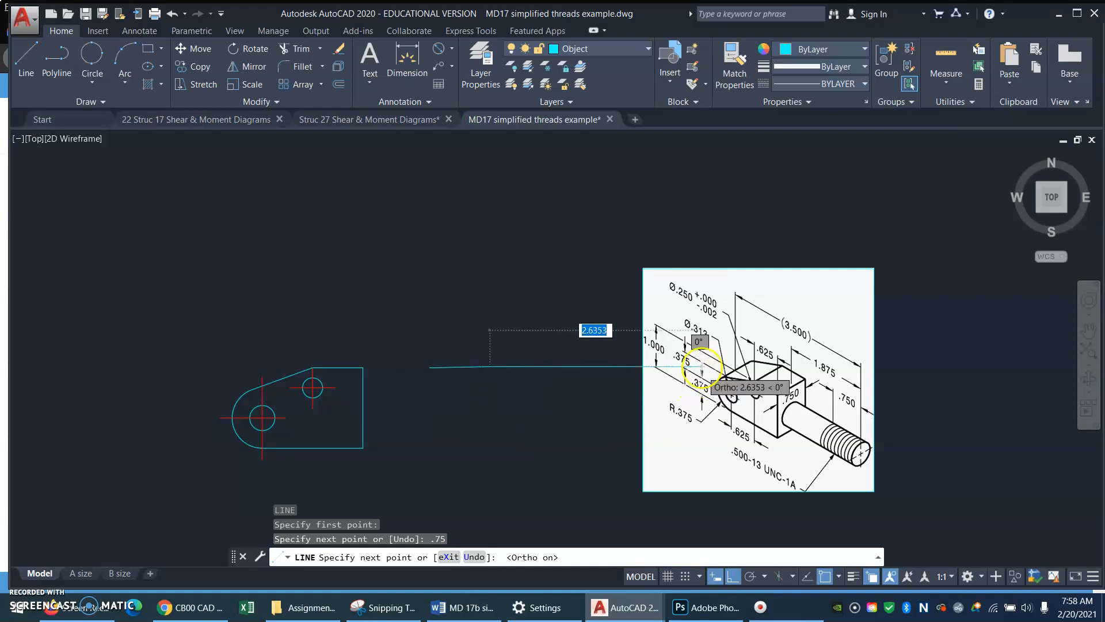
click(488, 426)
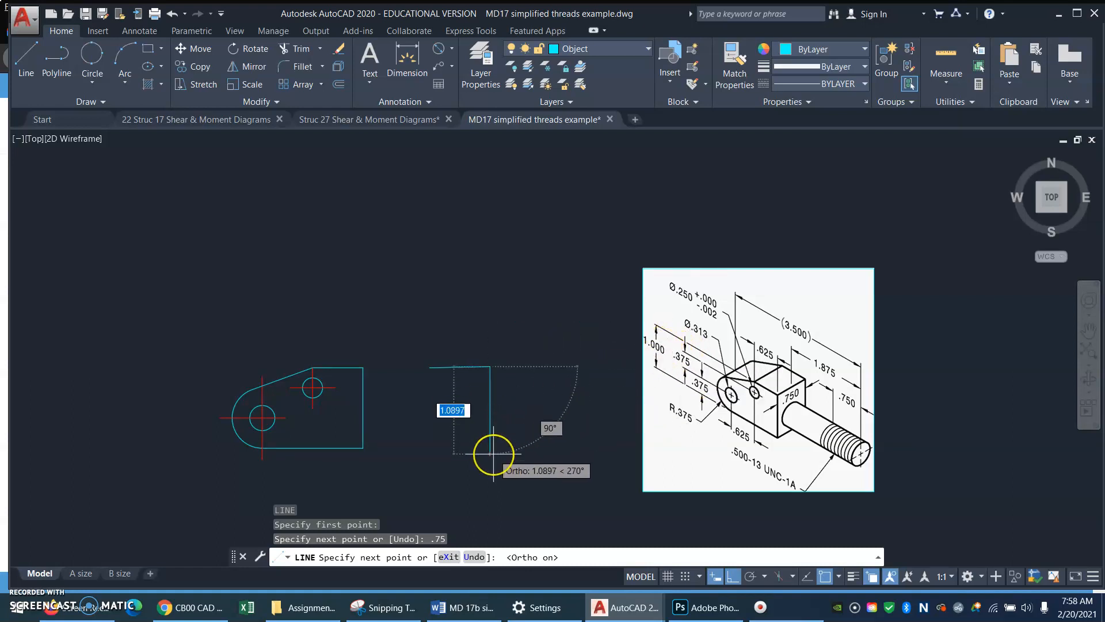
text(1)
key(Return)
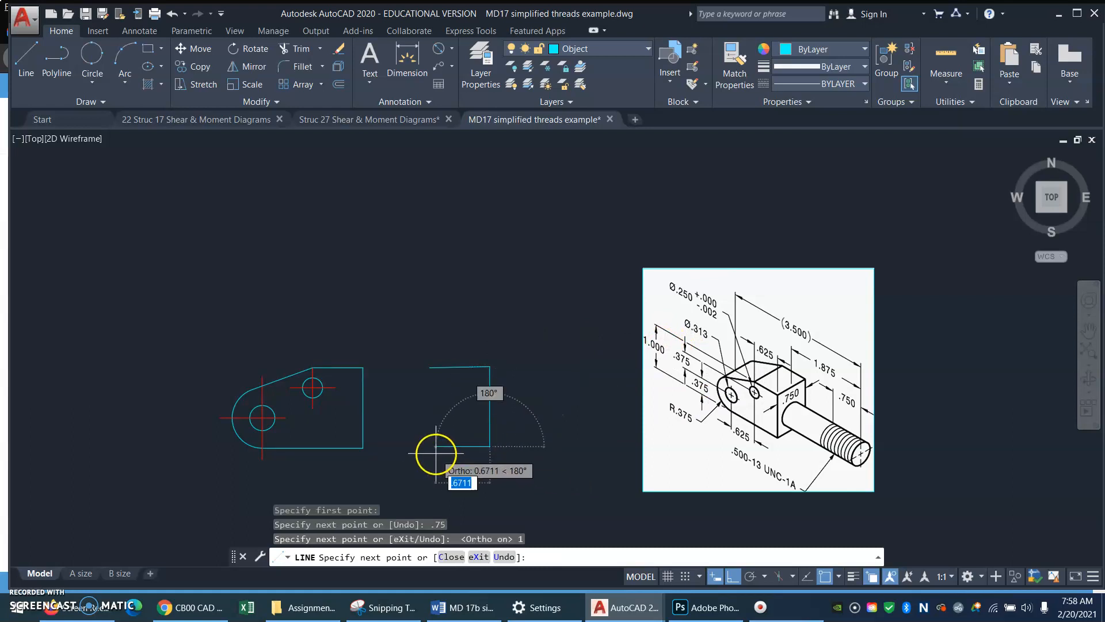
text(.75)
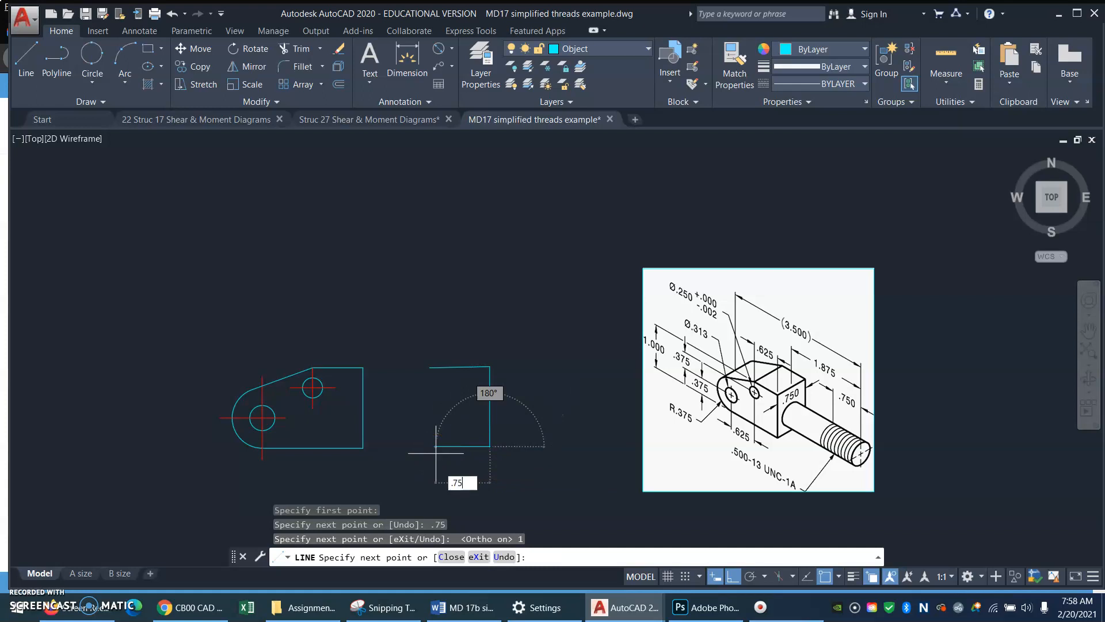
key(Return)
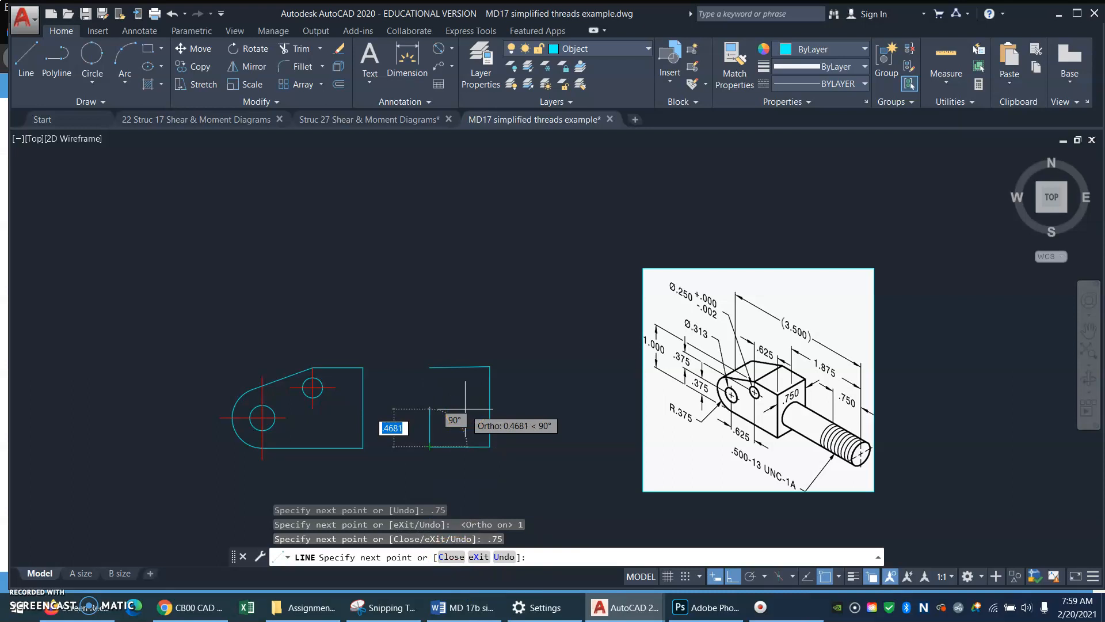
text(C)
key(Return)
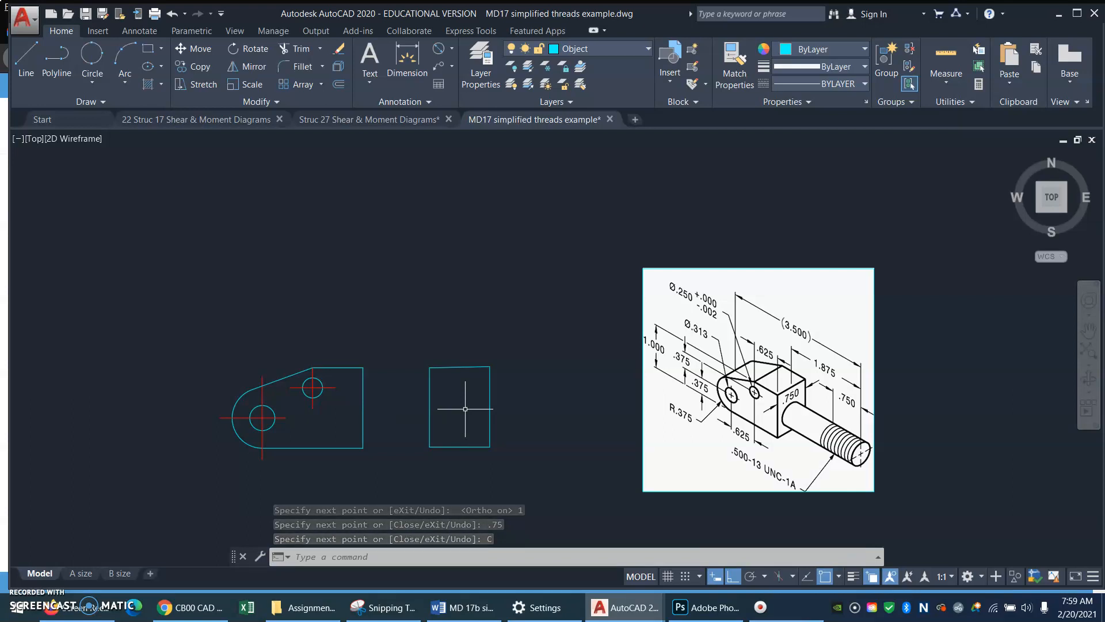
click(494, 394)
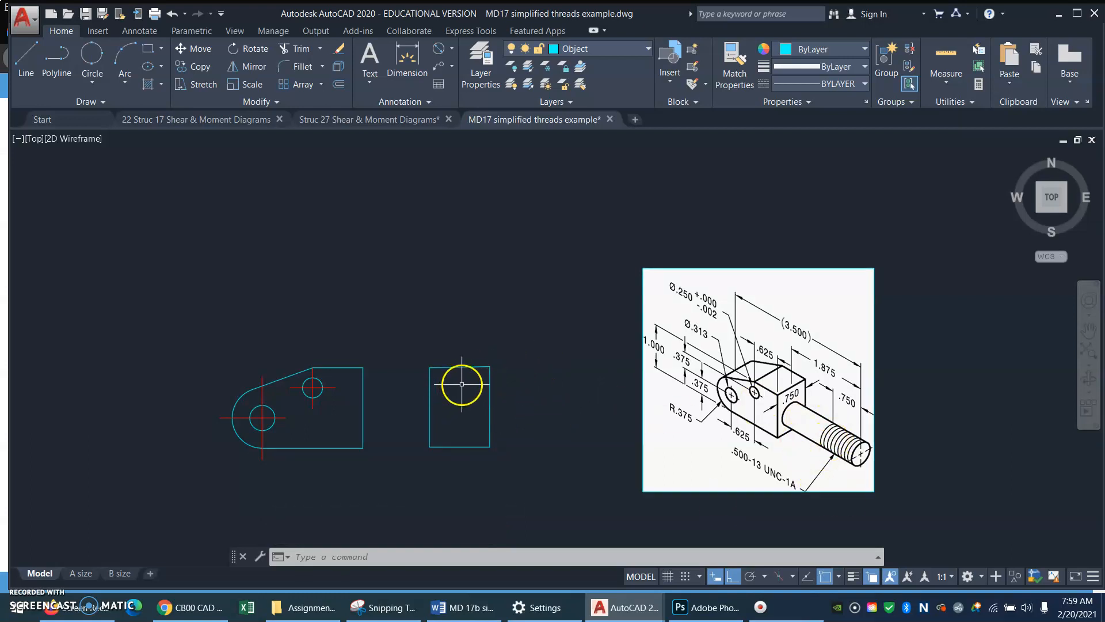
Draw a vertical and a horizontal line across the end view rectangle through the midpoints of its sides.
text(l)
key(Return)
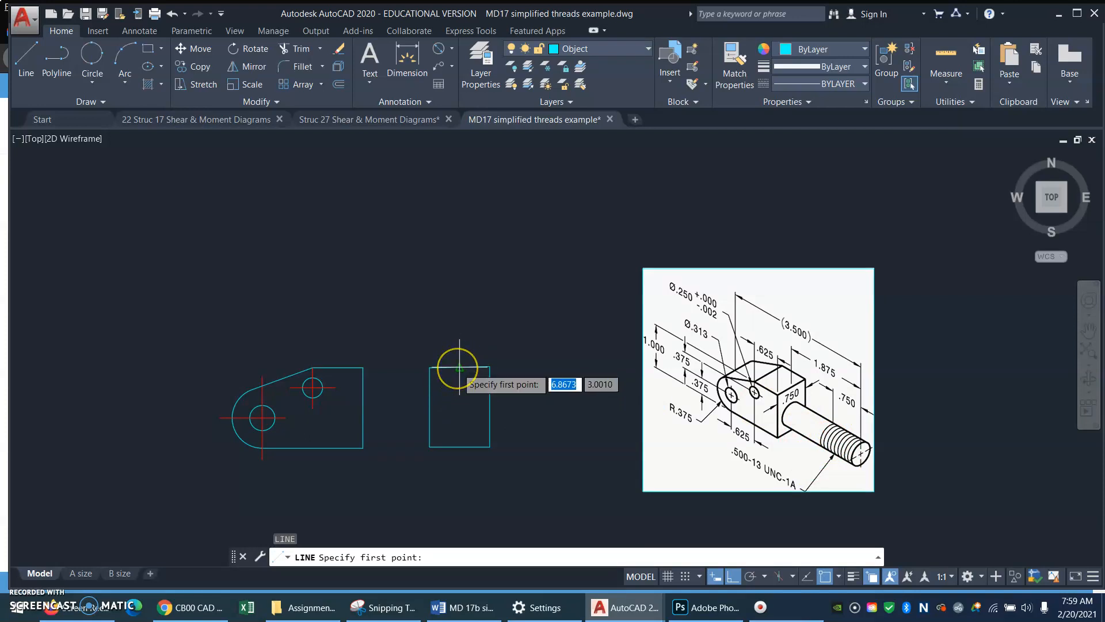
click(459, 366)
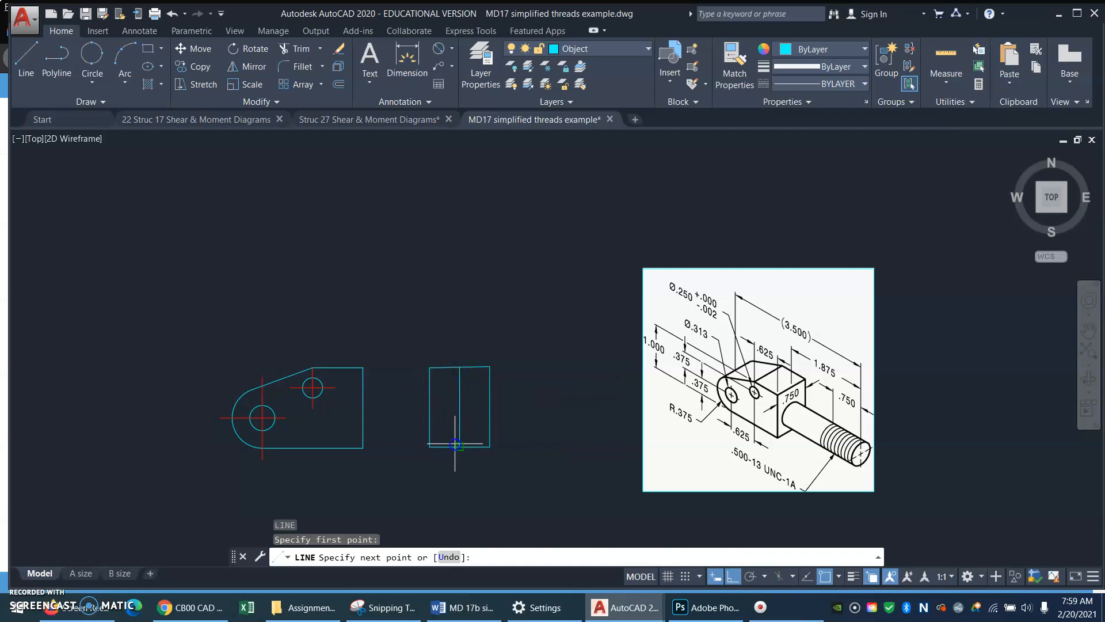
click(459, 446)
key(Return)
key(Return)
click(430, 407)
click(490, 407)
key(Return)
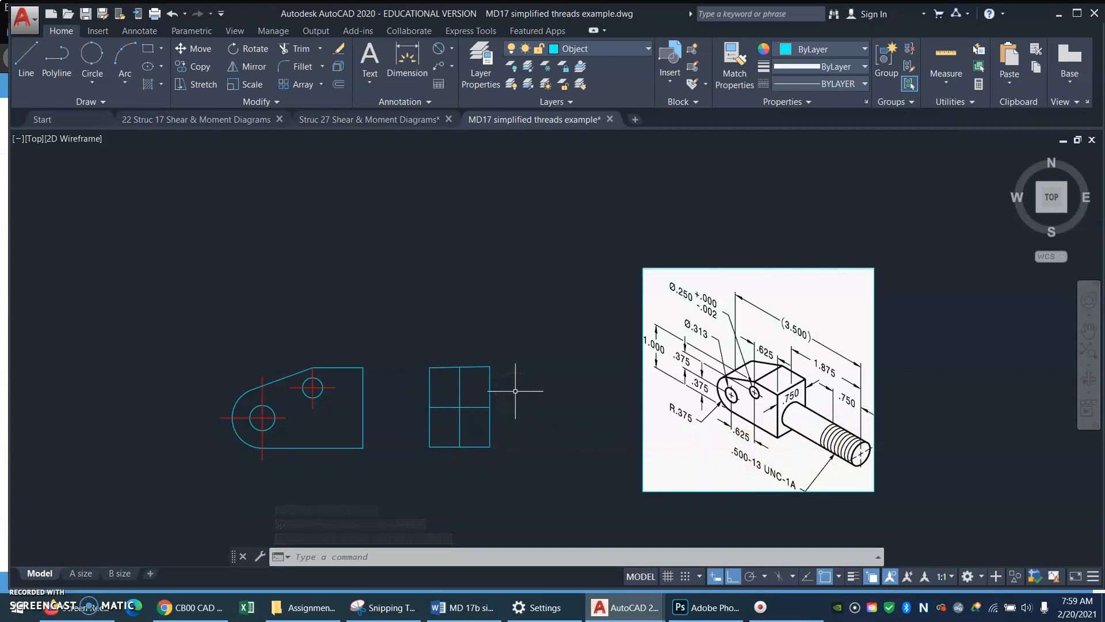
Draw a circle of diameter .5 centered on the crossing of the end view's two midlines.
key(Return)
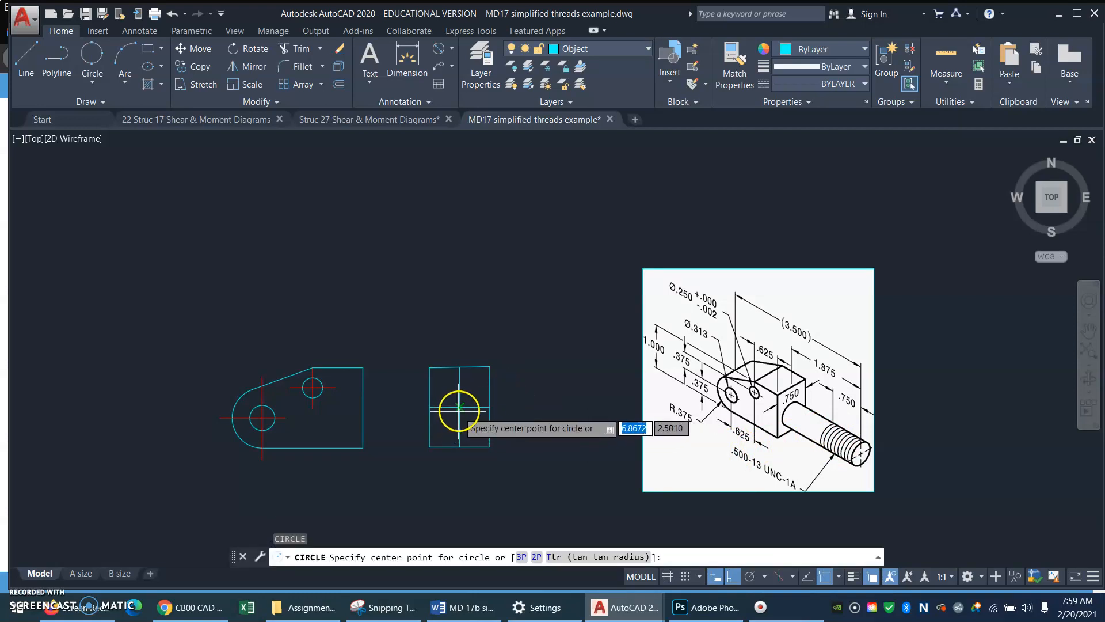
click(460, 407)
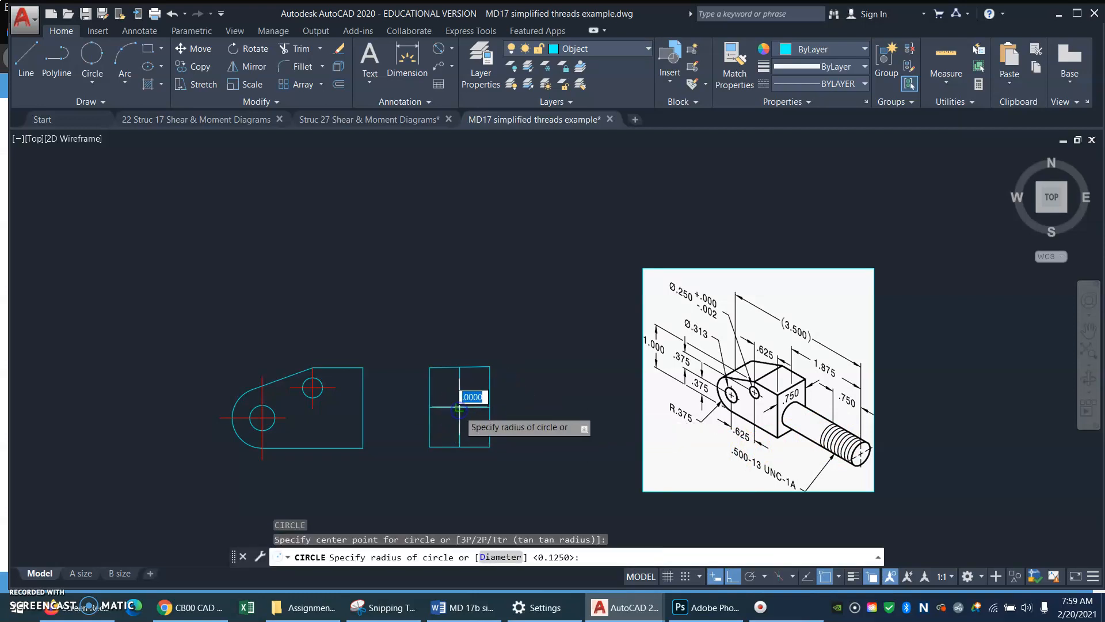
text(D)
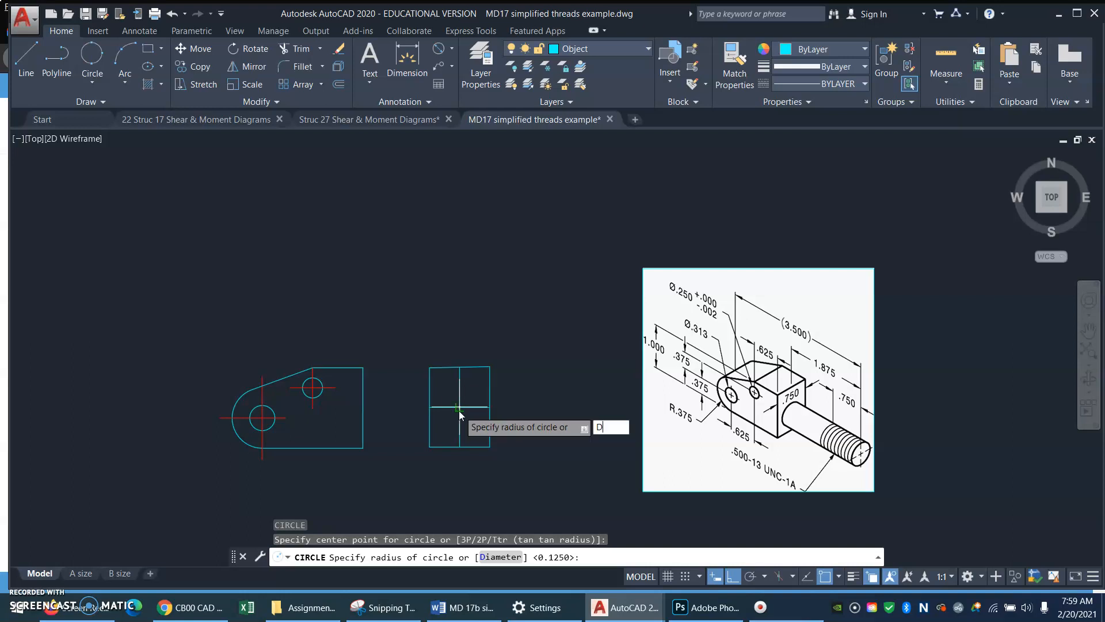
key(Return)
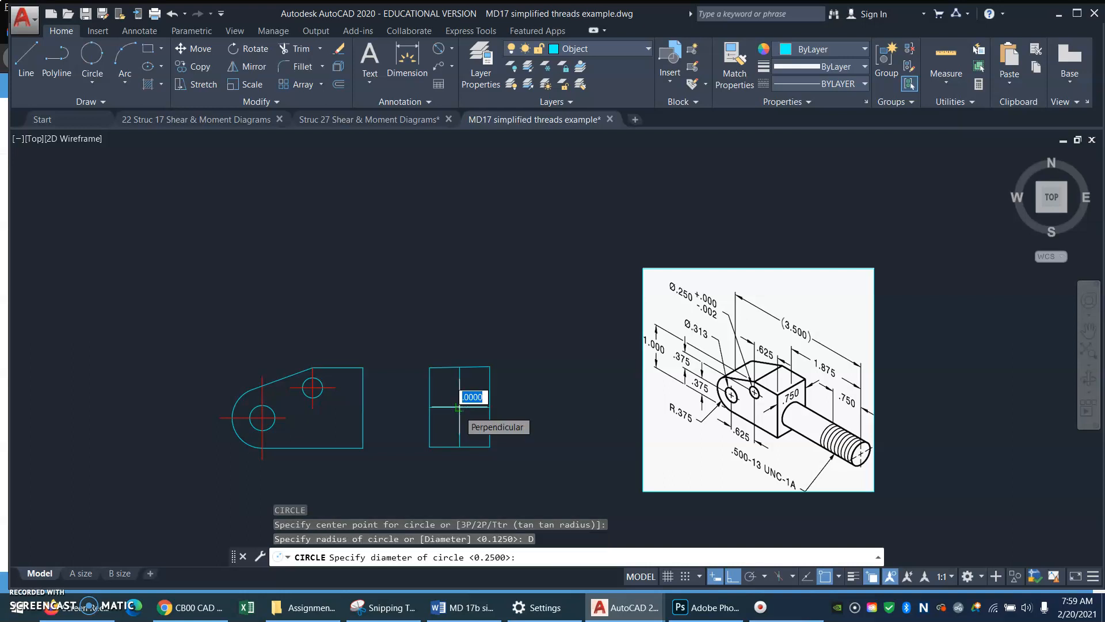
text(.)
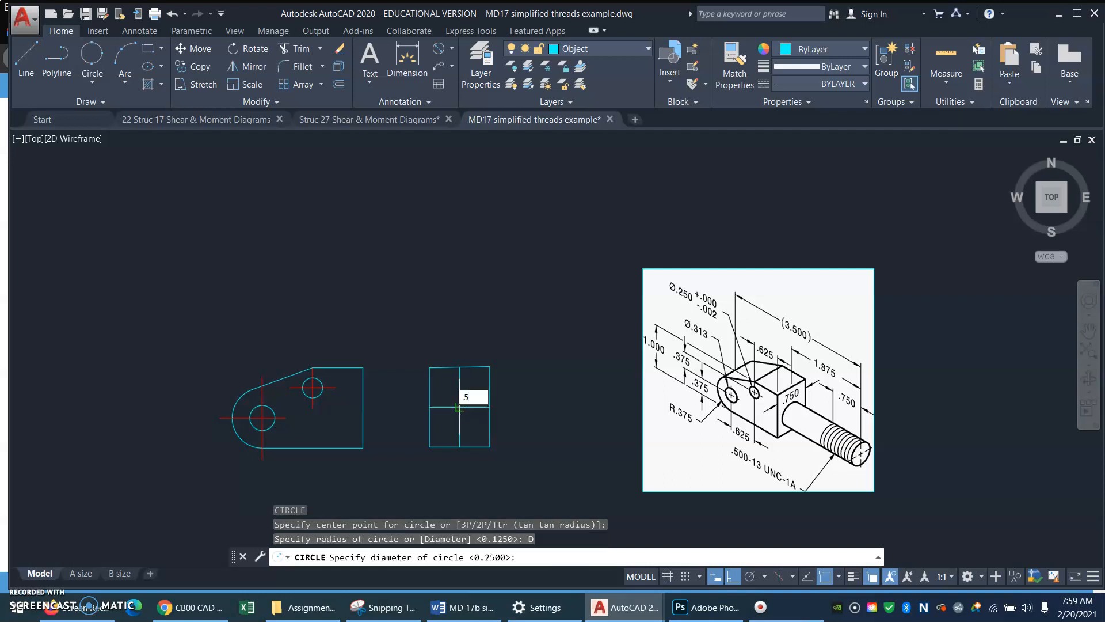
text(5)
key(Return)
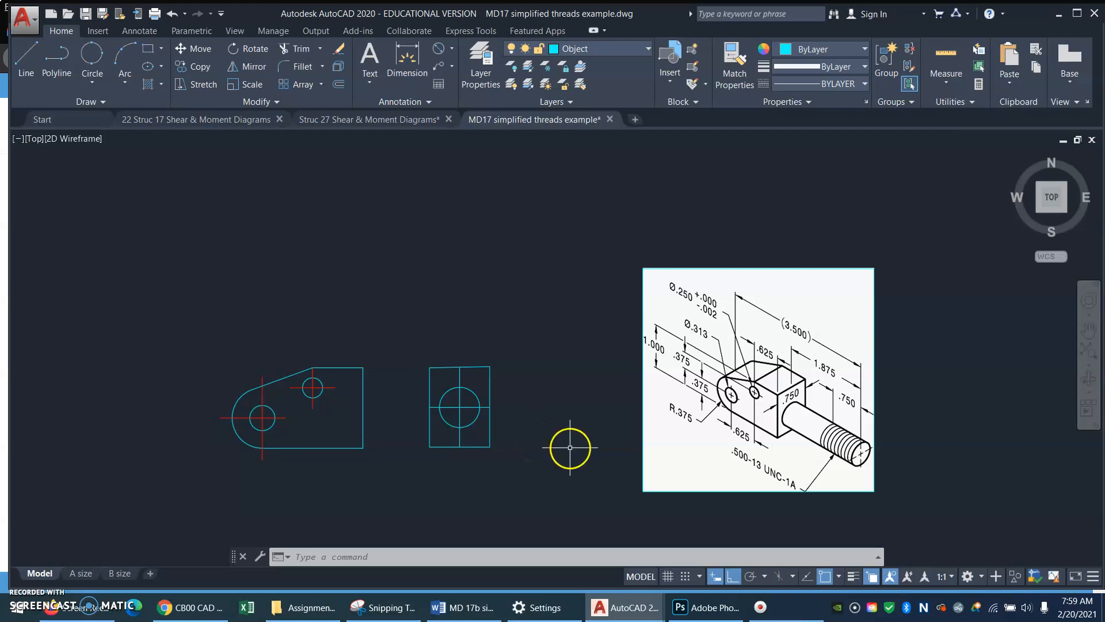
Move the end view and the reference image together horizontally to the right, making room beside the front view.
text(m)
key(Return)
click(403, 496)
click(996, 247)
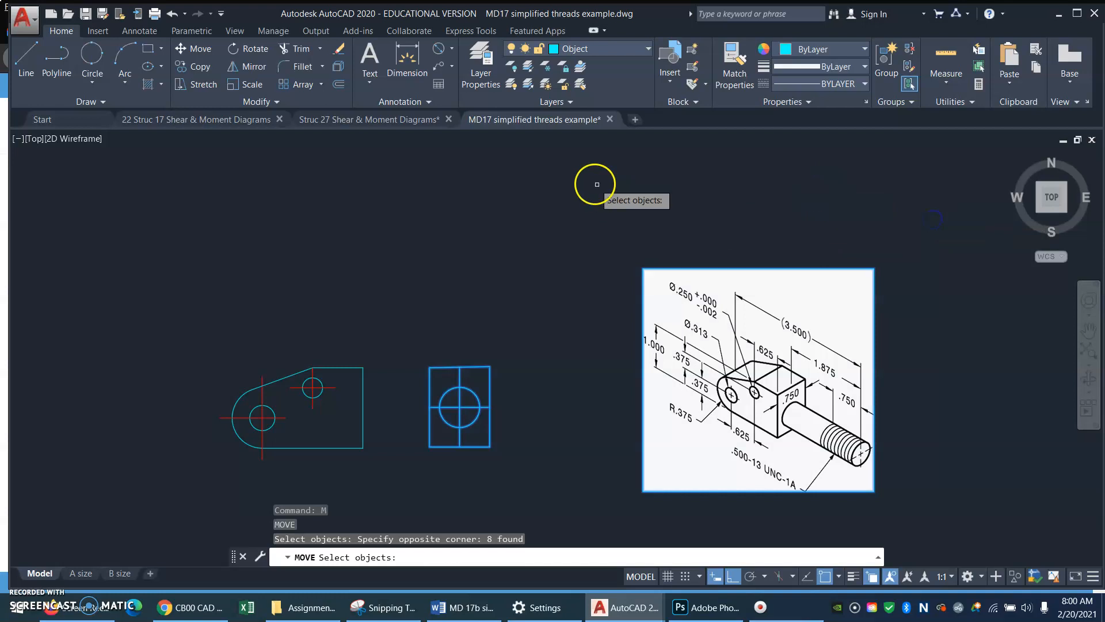
key(Return)
click(451, 186)
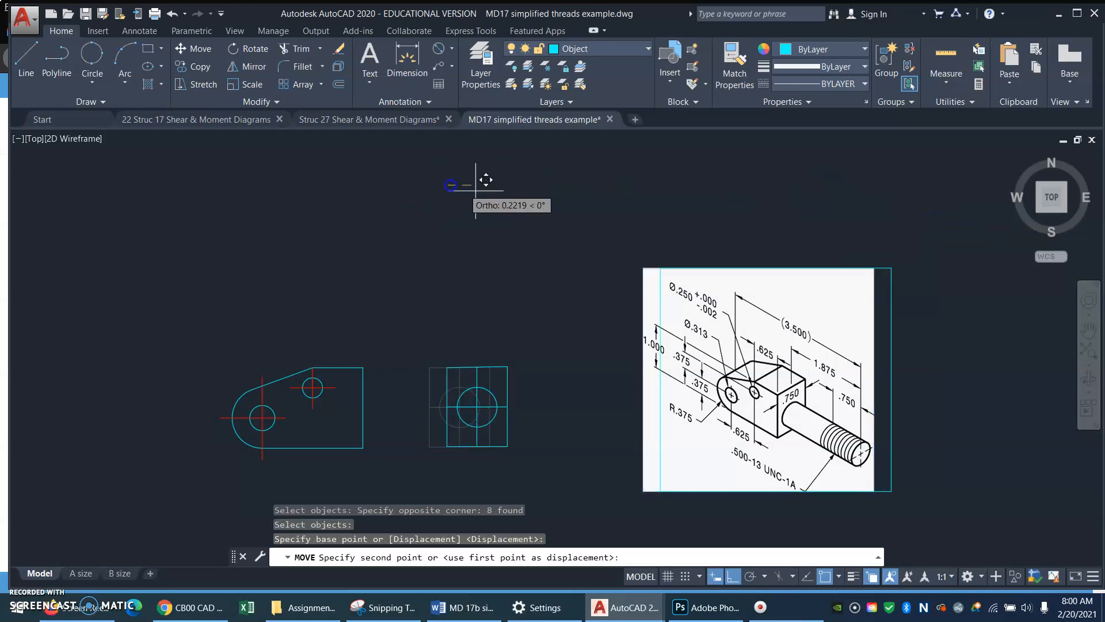
click(584, 185)
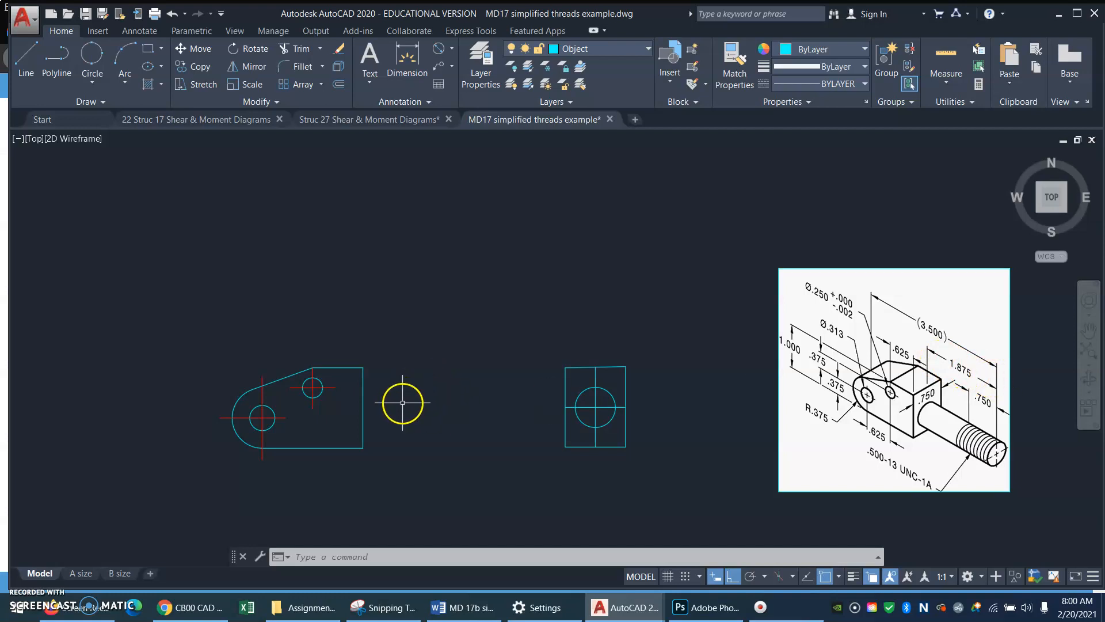
Offset the block's right vertical edge 1.875 to the right to locate the end of the shaft.
text(o)
key(Return)
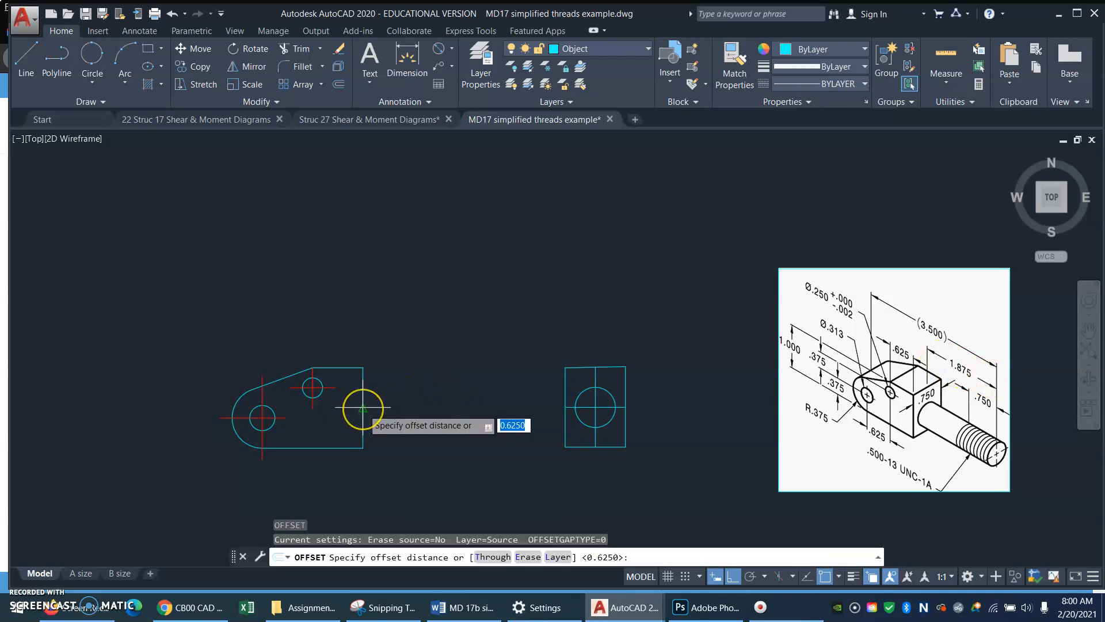
text(1.87)
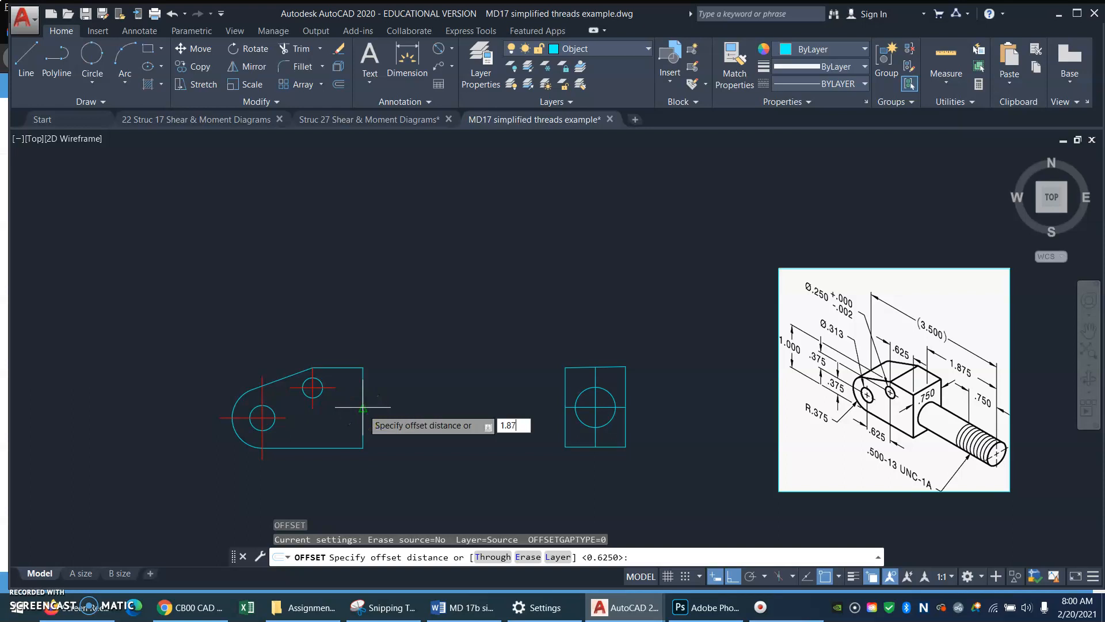
text(5)
key(Return)
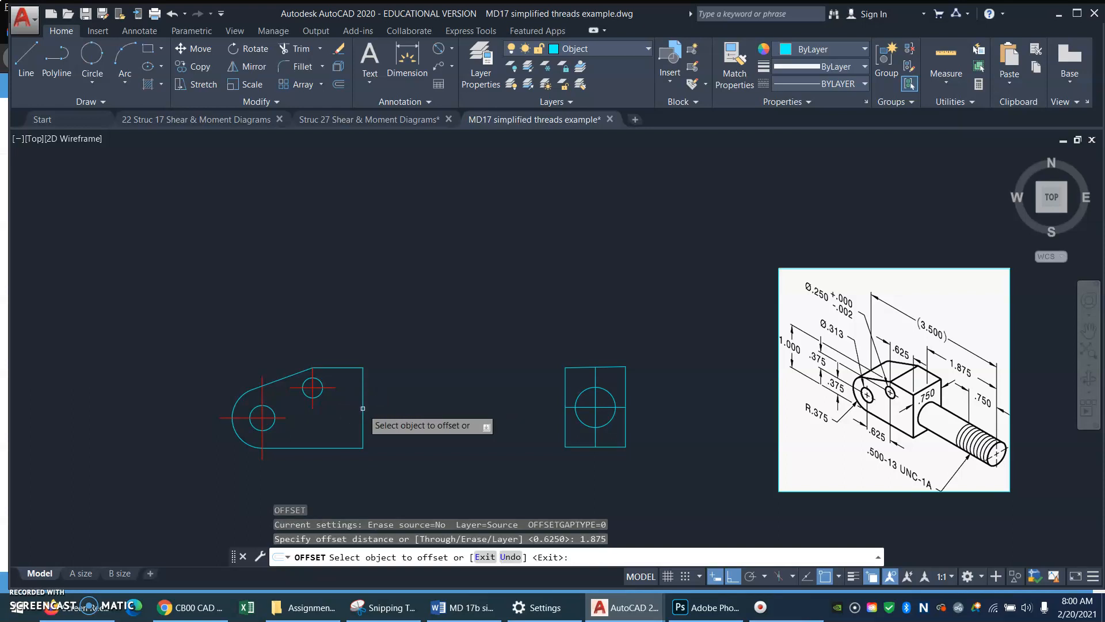
click(363, 408)
click(481, 410)
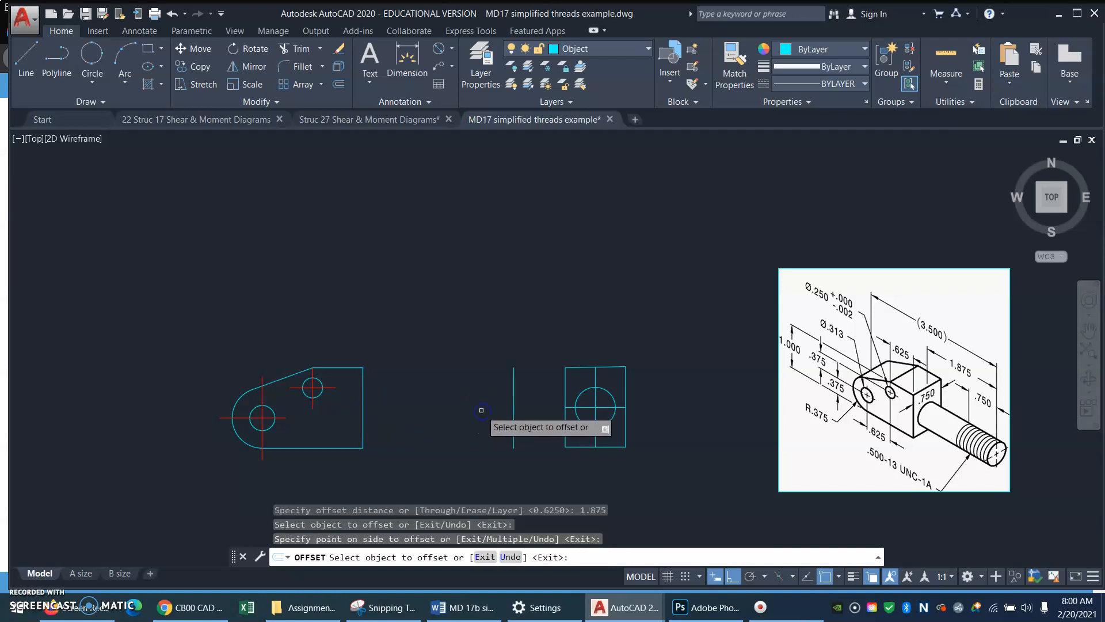
key(Return)
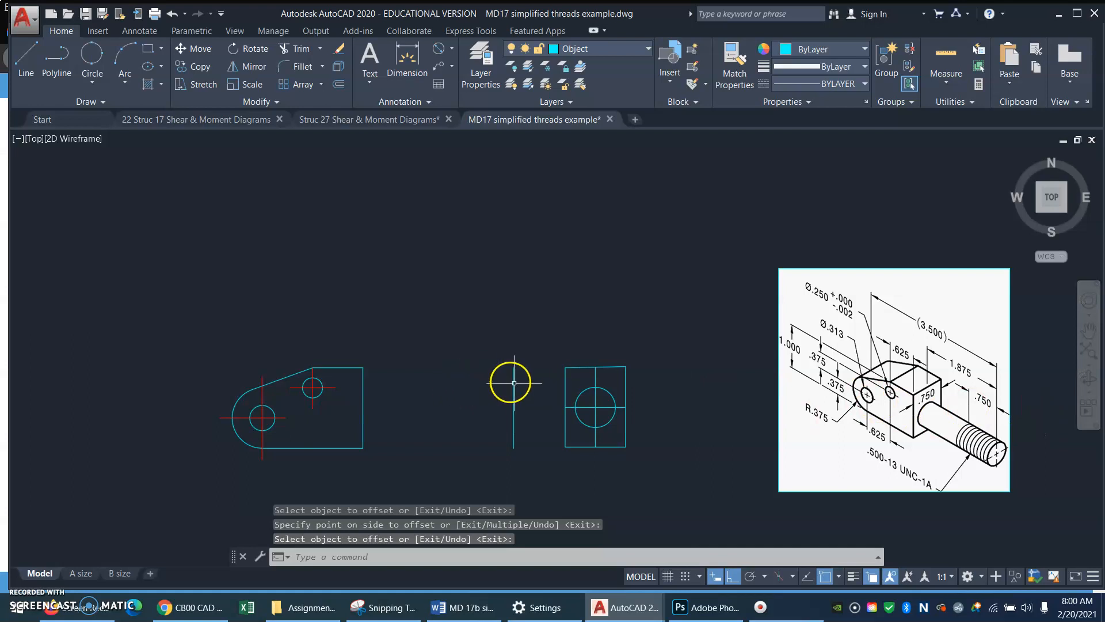
Offset the shaft end line .75 to the left to mark where the thread begins.
key(Return)
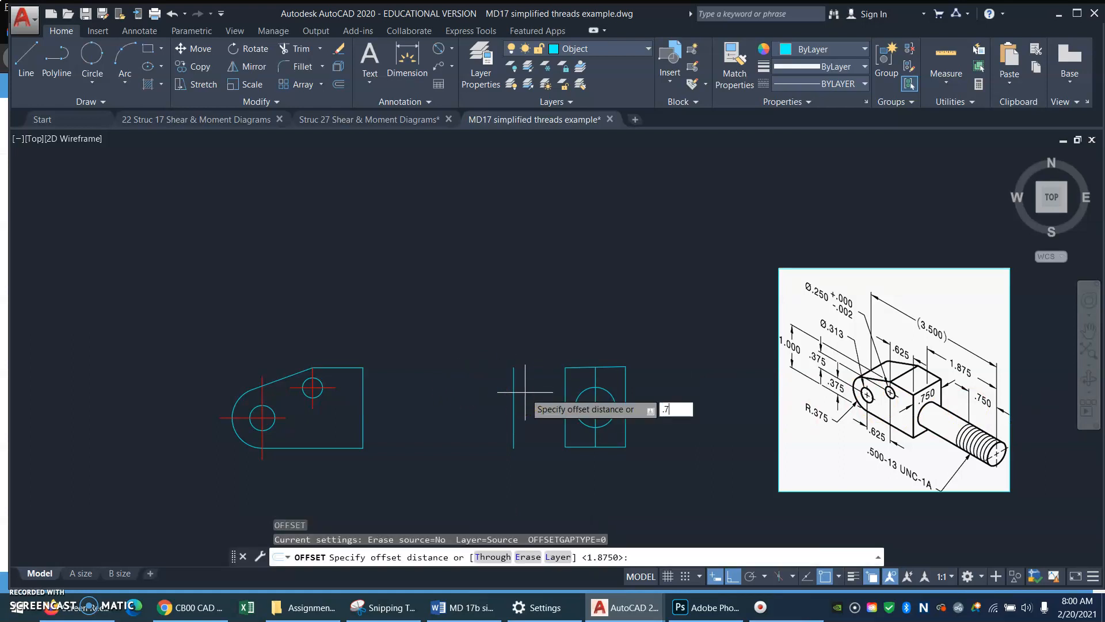
key(Return)
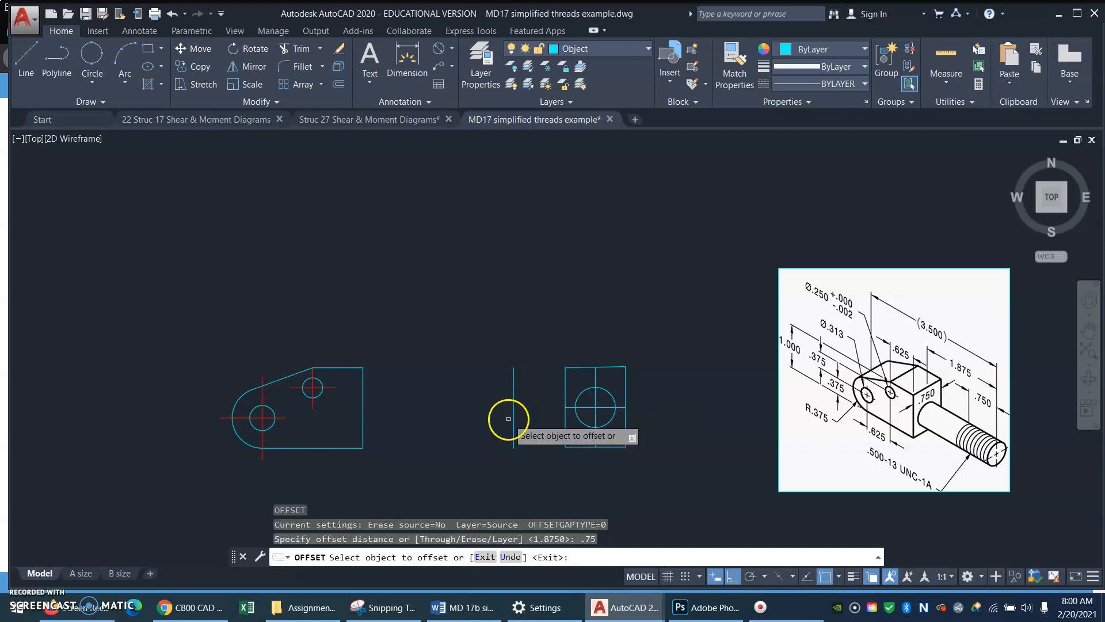
click(514, 415)
click(468, 410)
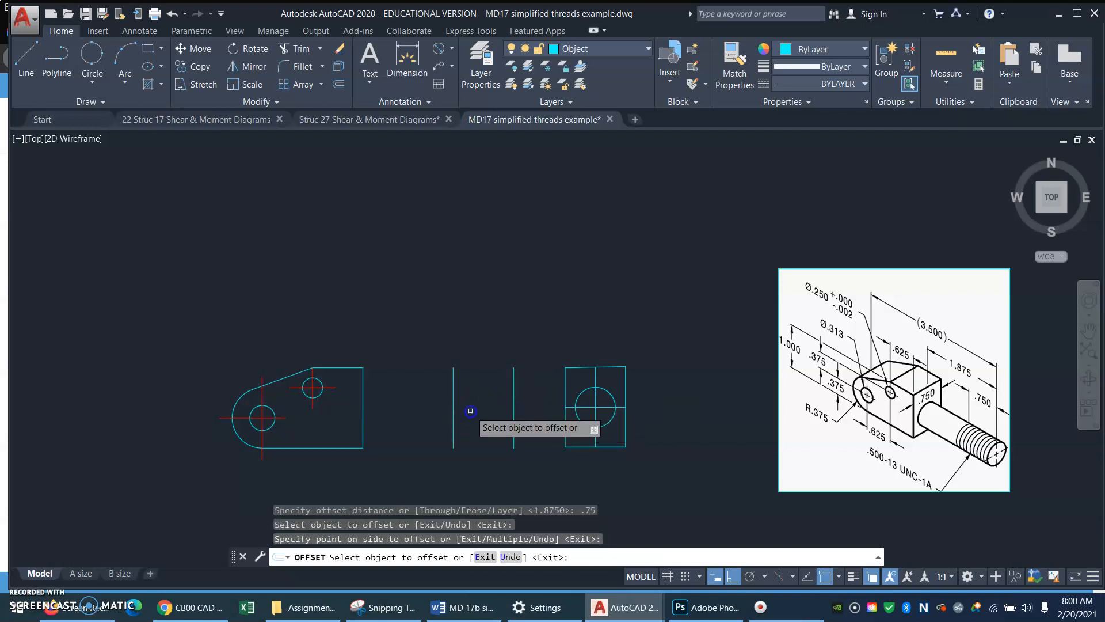
Draw the shaft's upper and lower edges horizontally from the end view circle's top and bottom quadrants to the block's right edge.
key(Return)
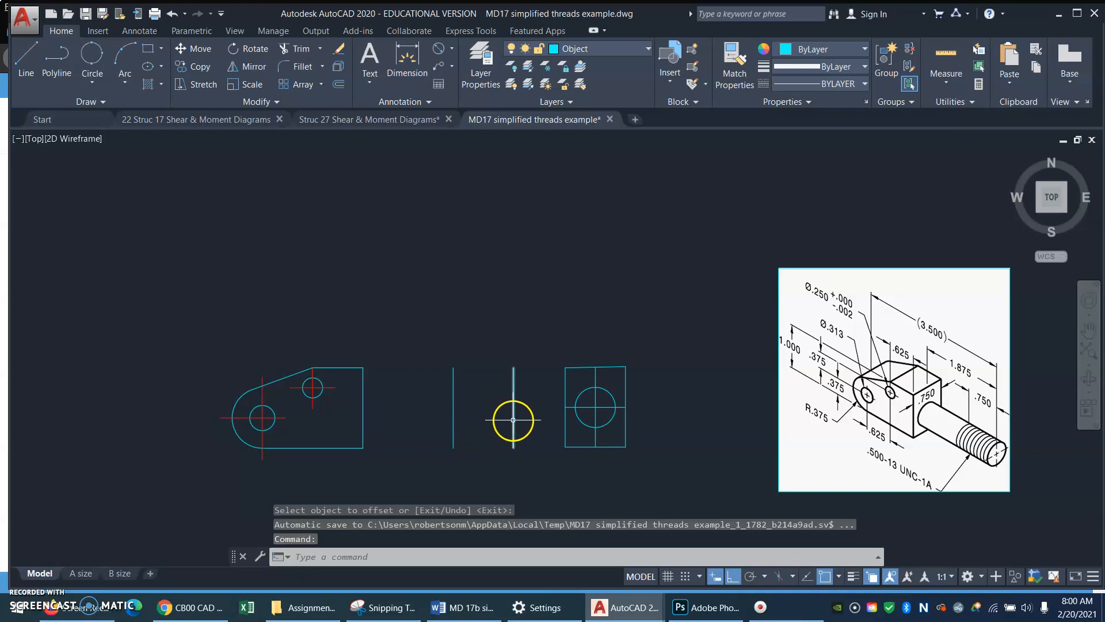
text(l)
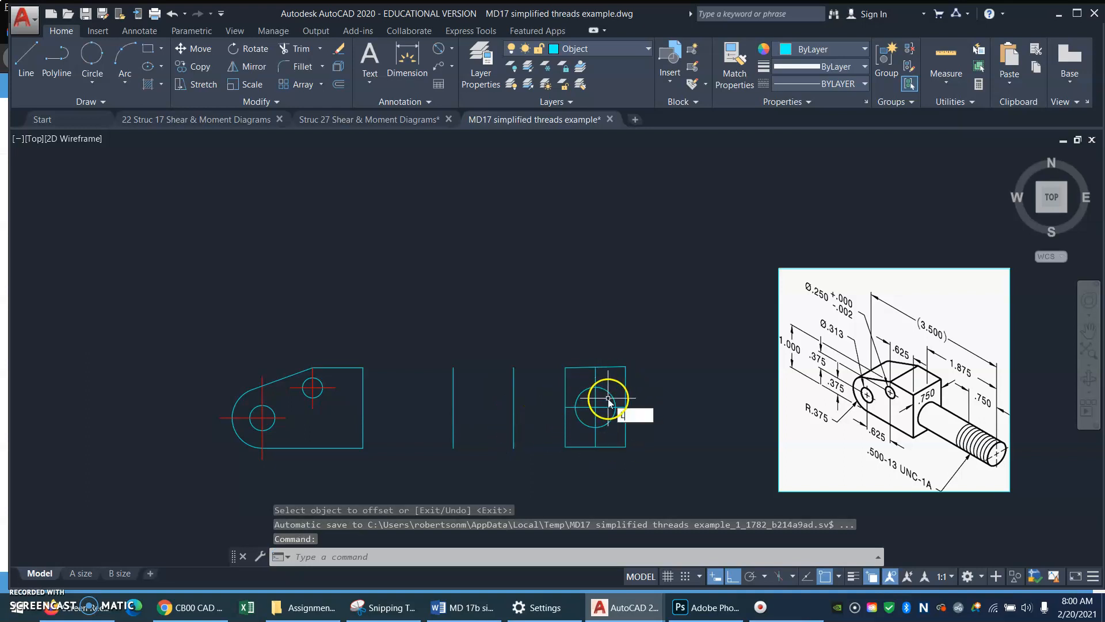
key(Return)
click(595, 388)
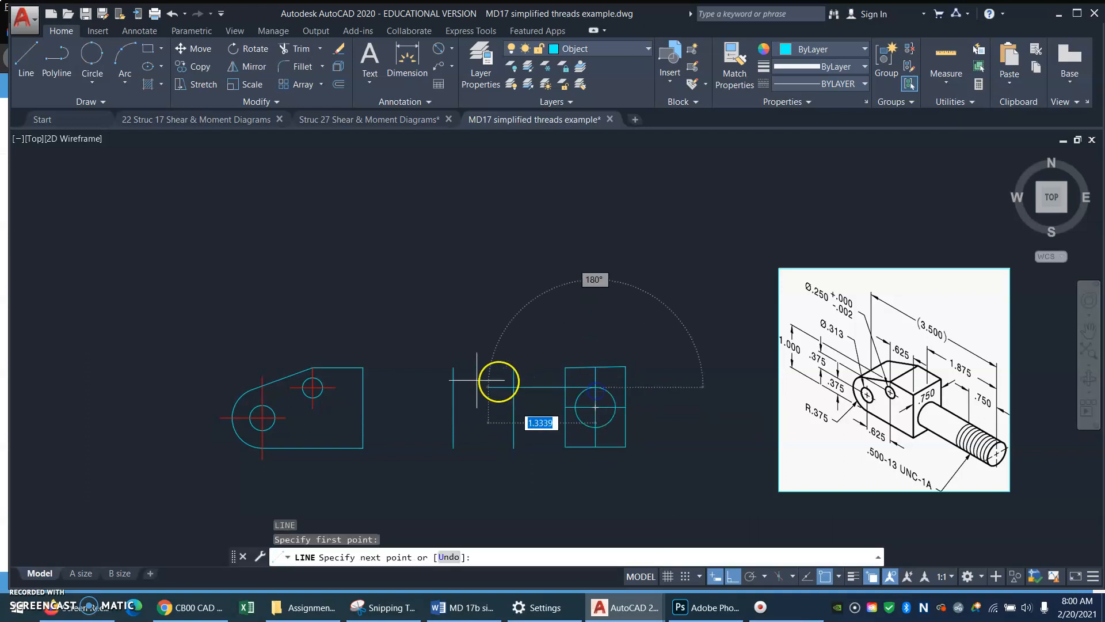
click(362, 387)
key(Return)
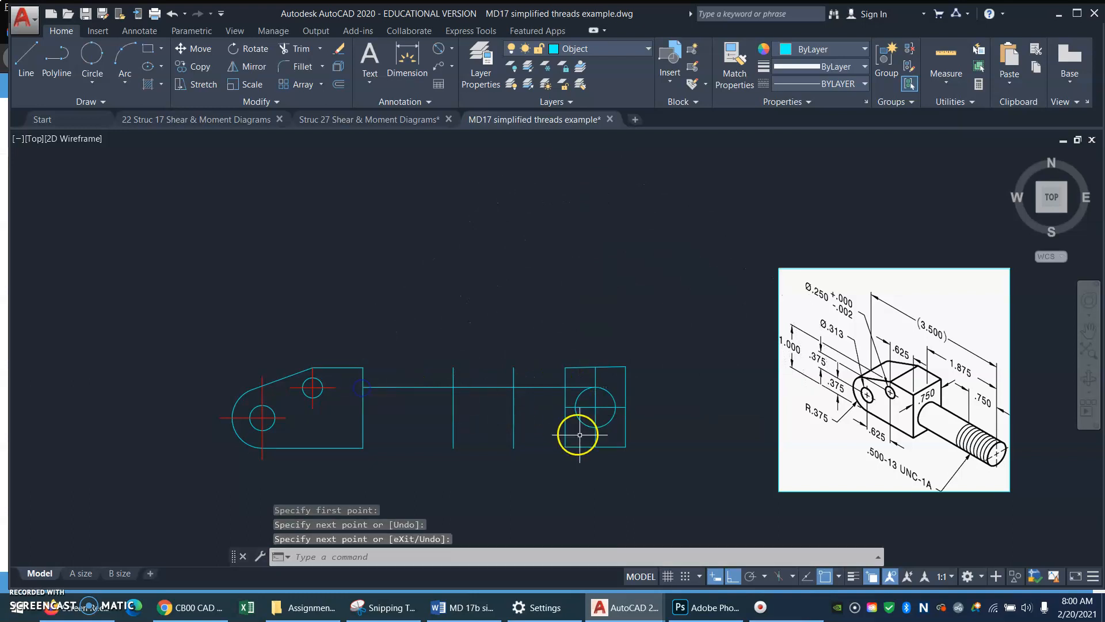
key(Return)
click(595, 427)
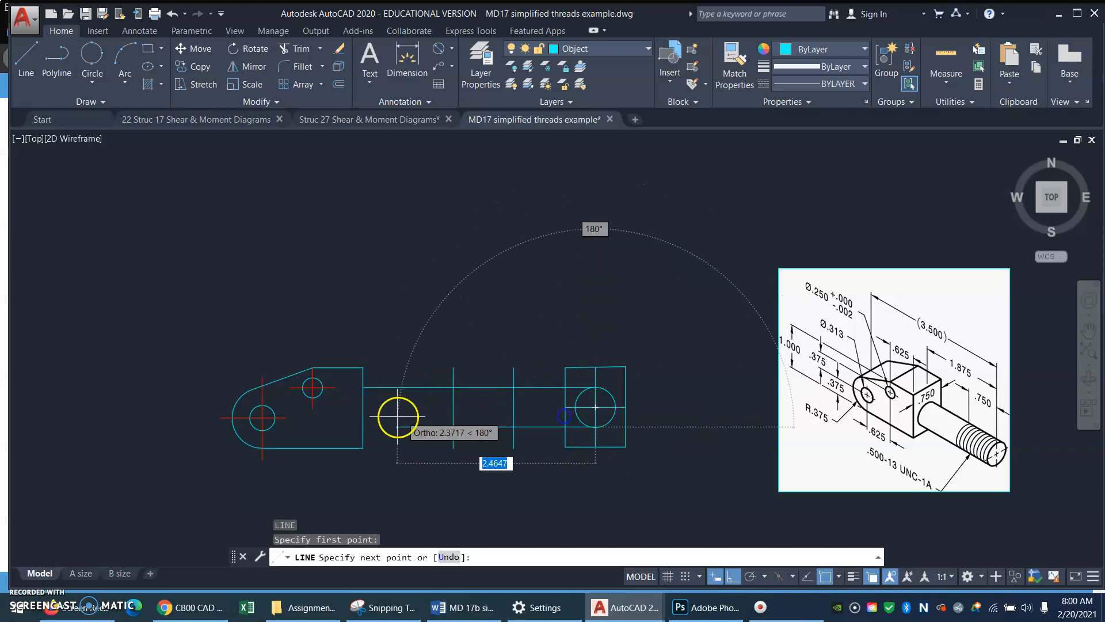
click(364, 427)
key(Return)
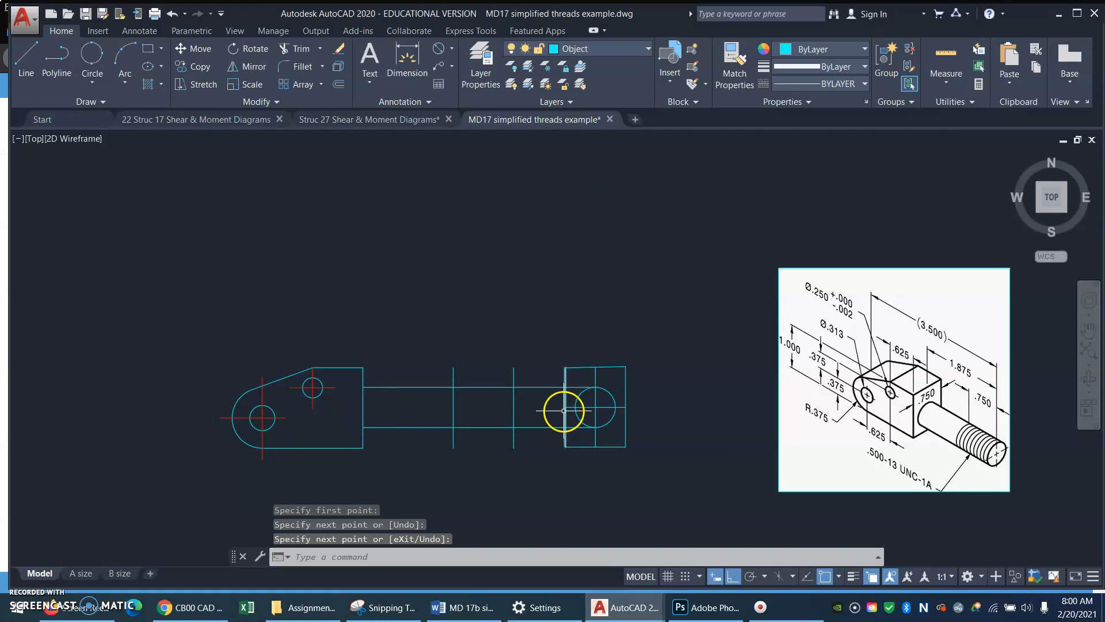
Draw the shaft's horizontal axis line in line with the circle's center, from just inside the block to just past the shaft end.
key(Return)
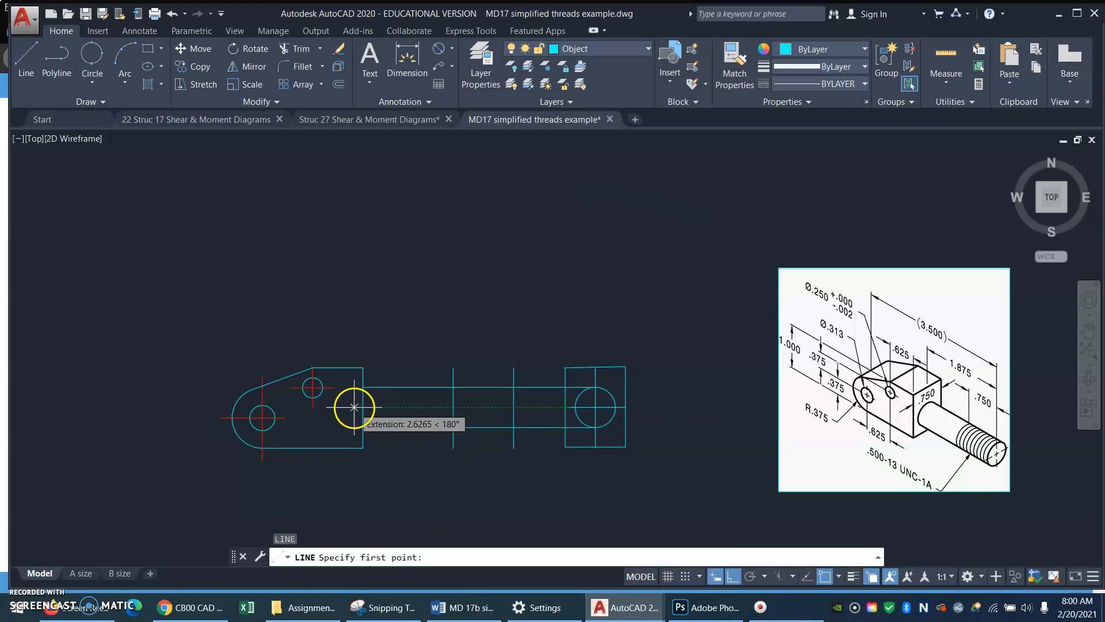
click(354, 407)
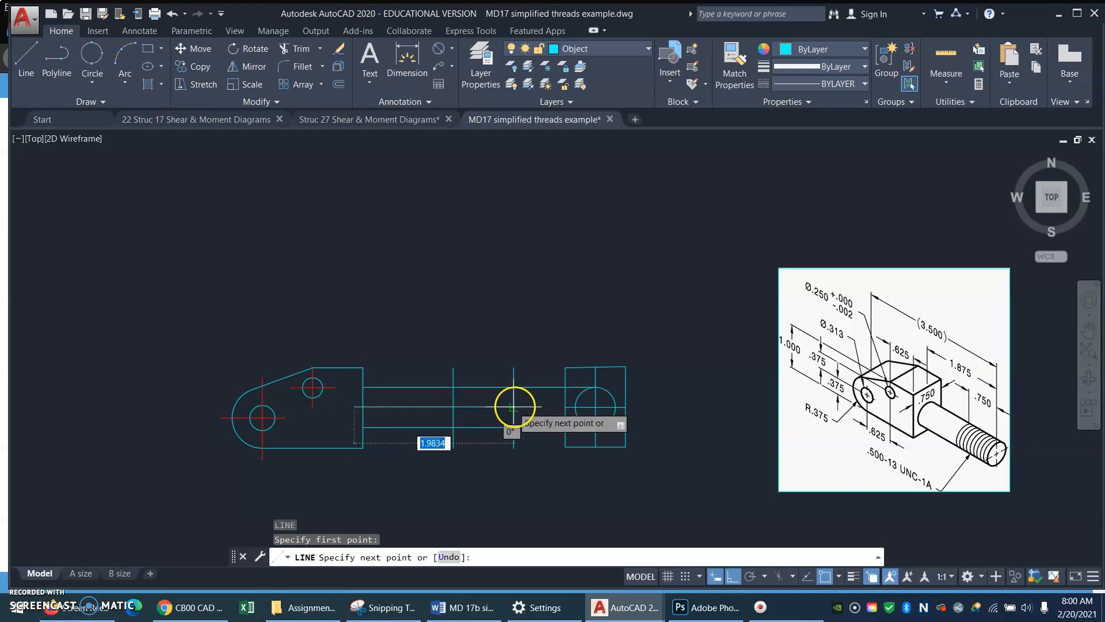
click(532, 405)
key(Return)
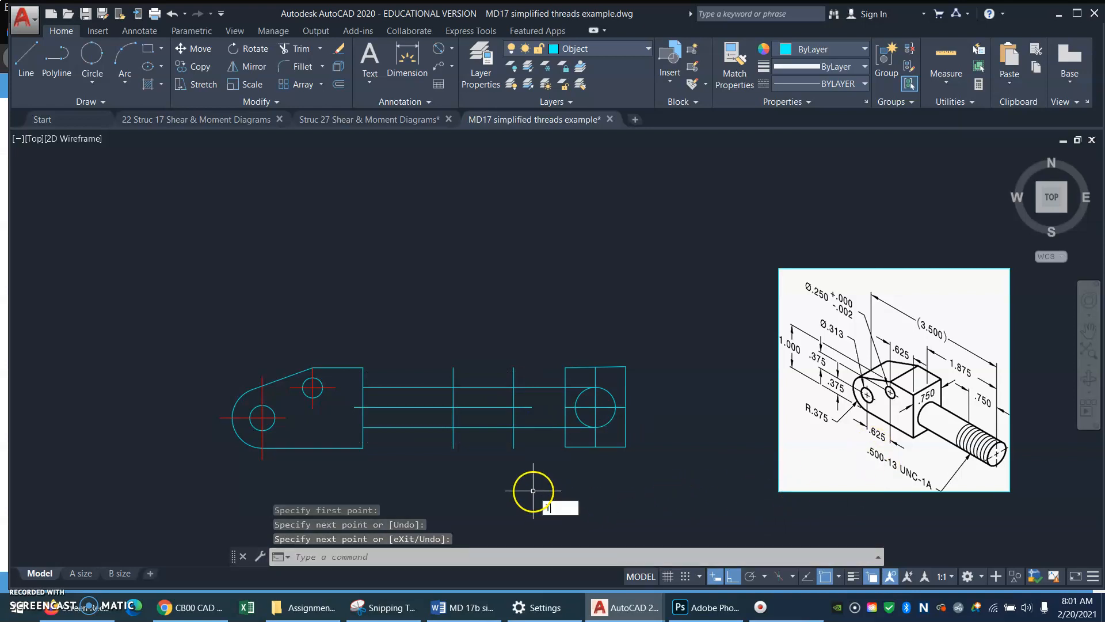
Trim the shaft edges beyond the shaft end and the parts of the thread-start and shaft-end lines outside the shaft.
key(Return)
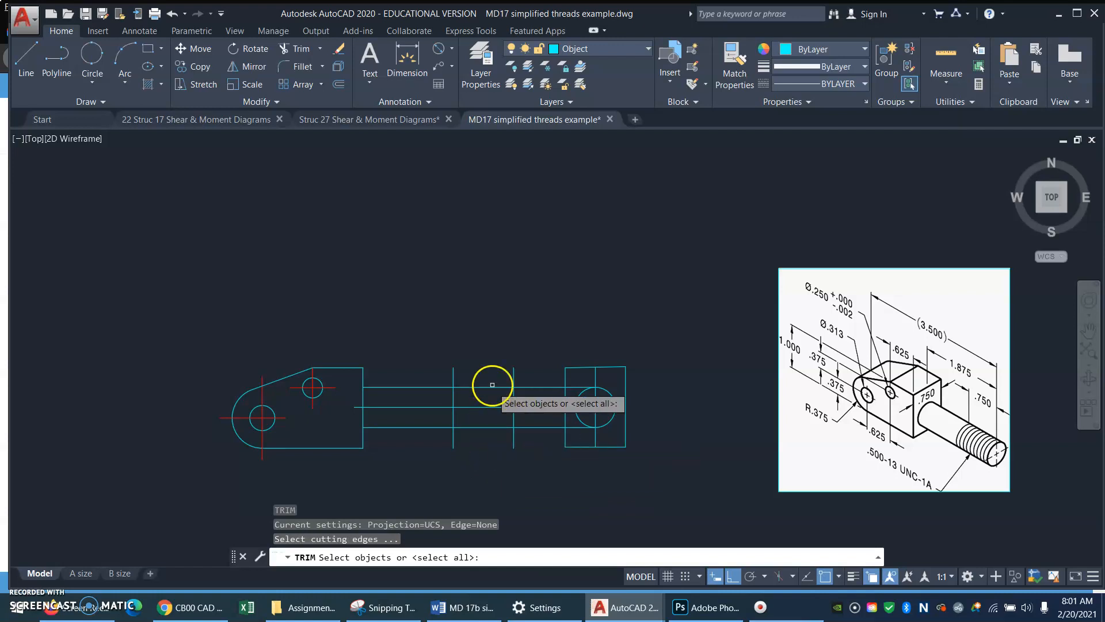
click(531, 335)
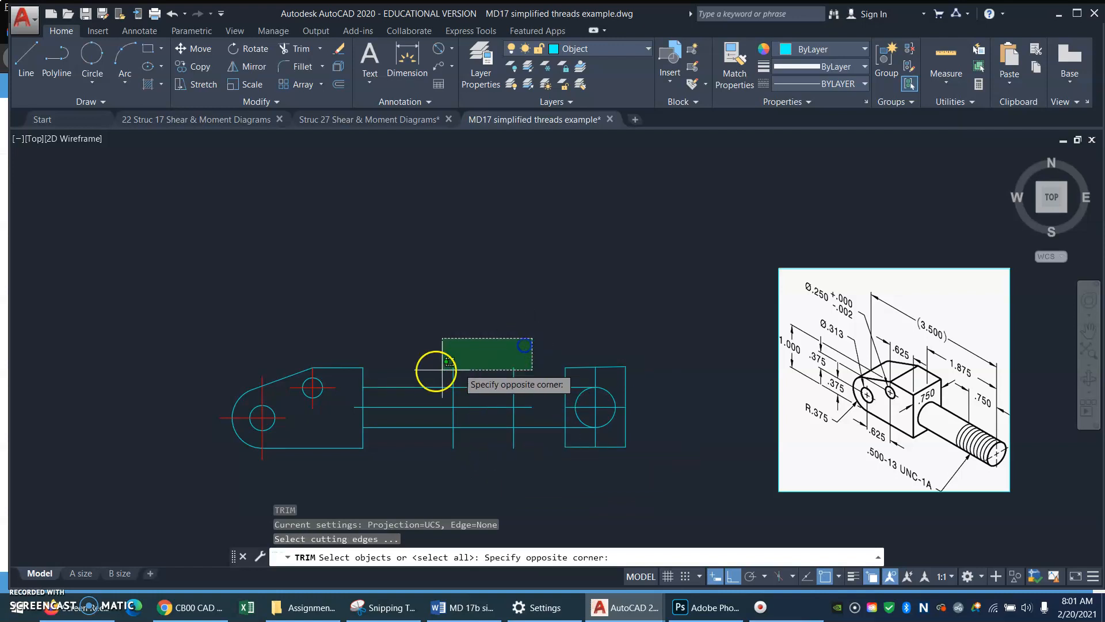
click(426, 373)
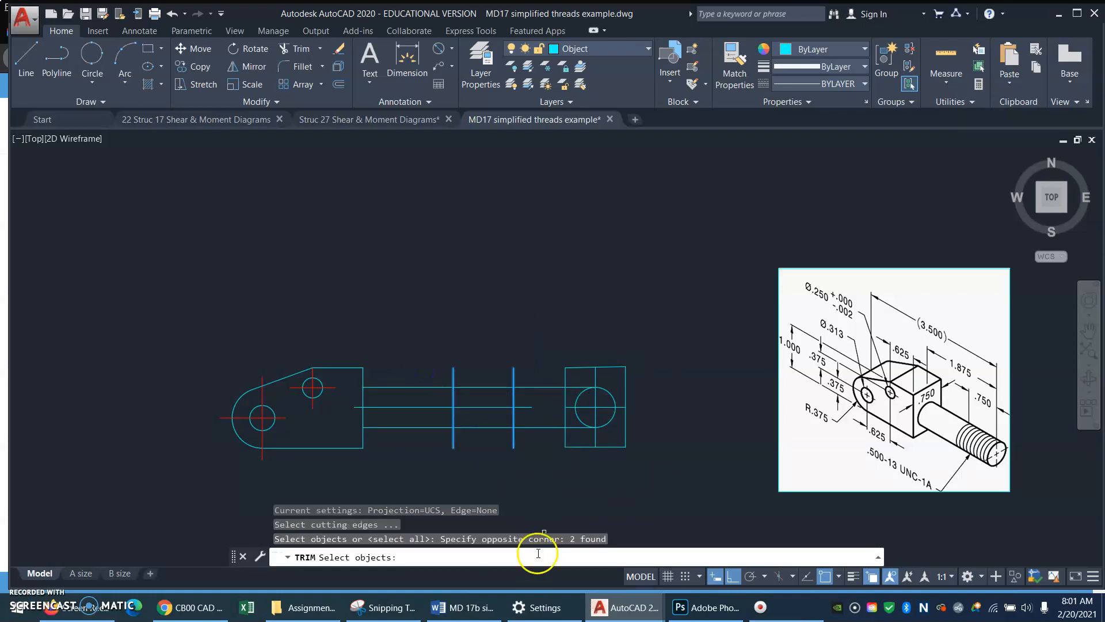
click(550, 368)
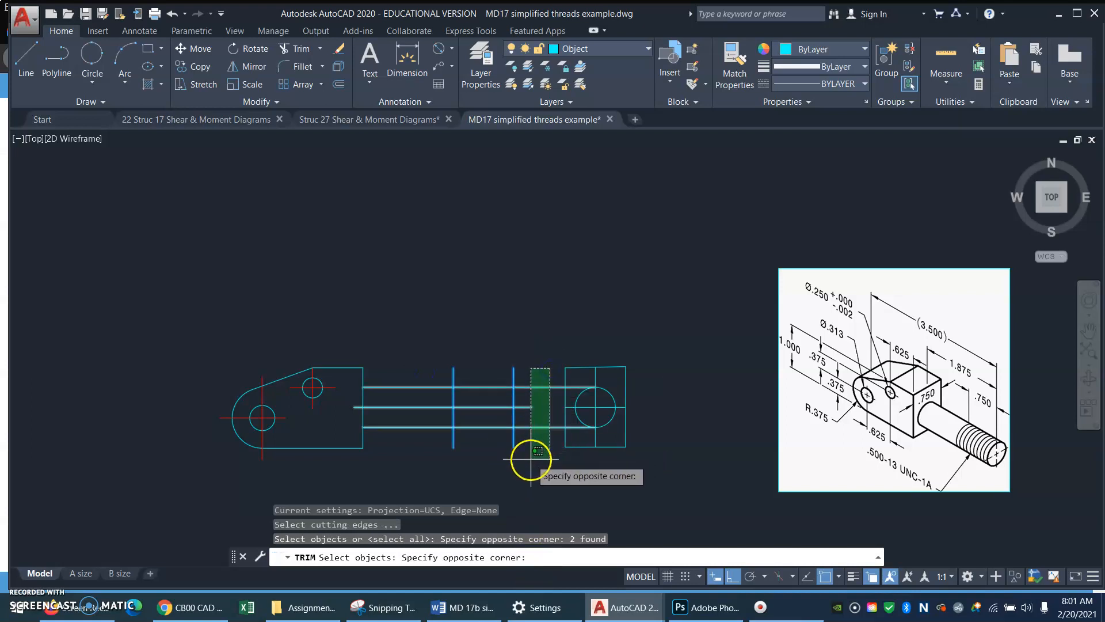
click(535, 453)
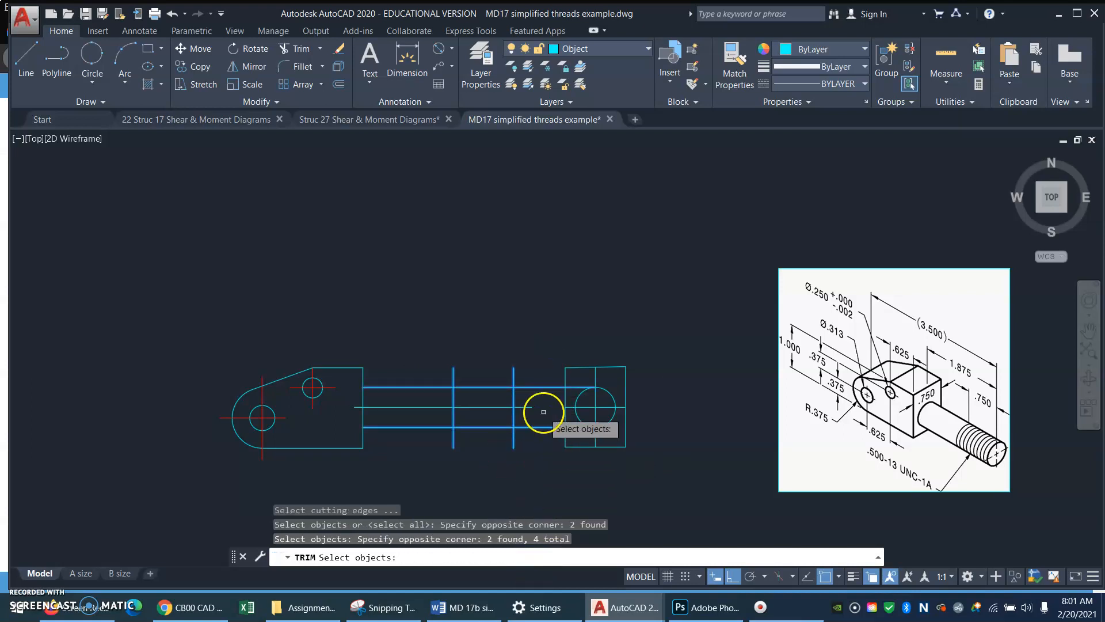
key(Return)
click(553, 369)
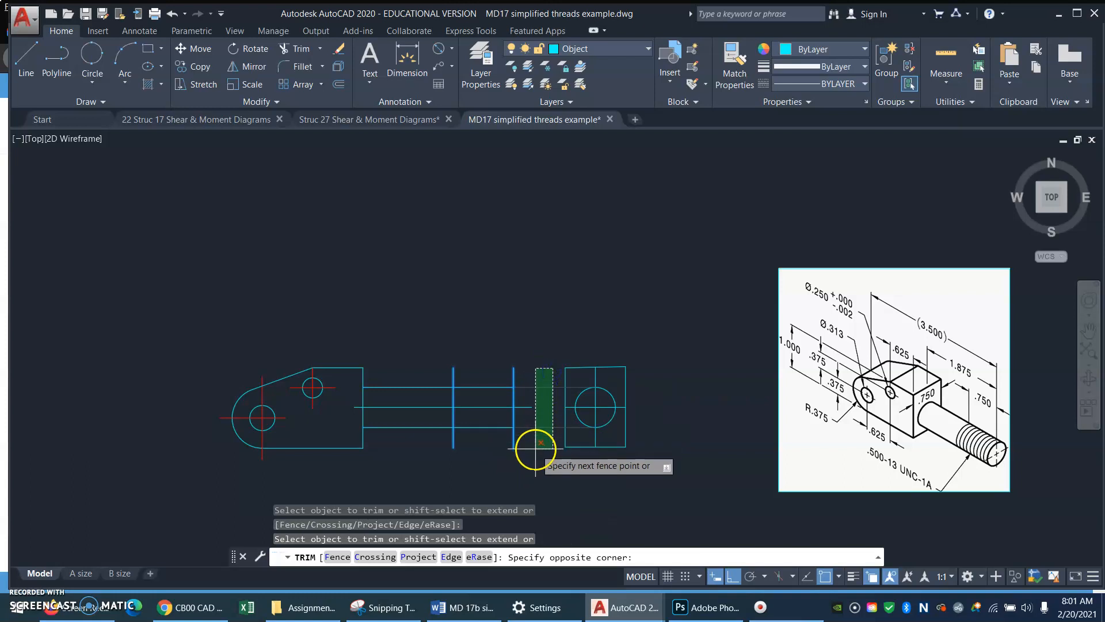
click(536, 453)
click(533, 439)
click(434, 459)
click(528, 346)
click(451, 369)
key(Return)
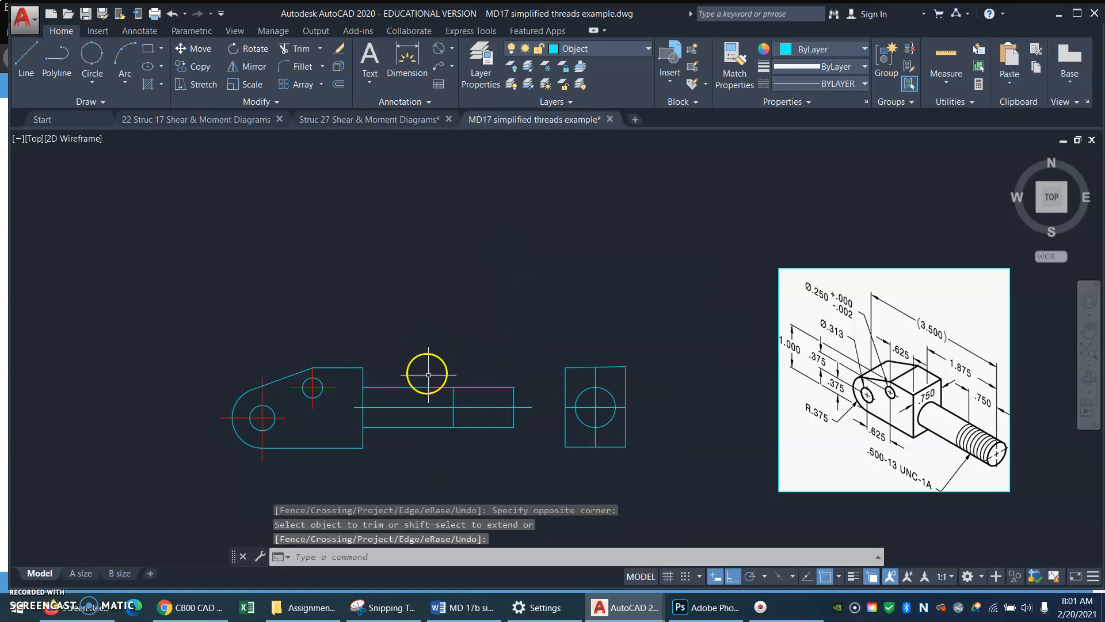
Change the shaft's axis line to the Center layer.
click(423, 406)
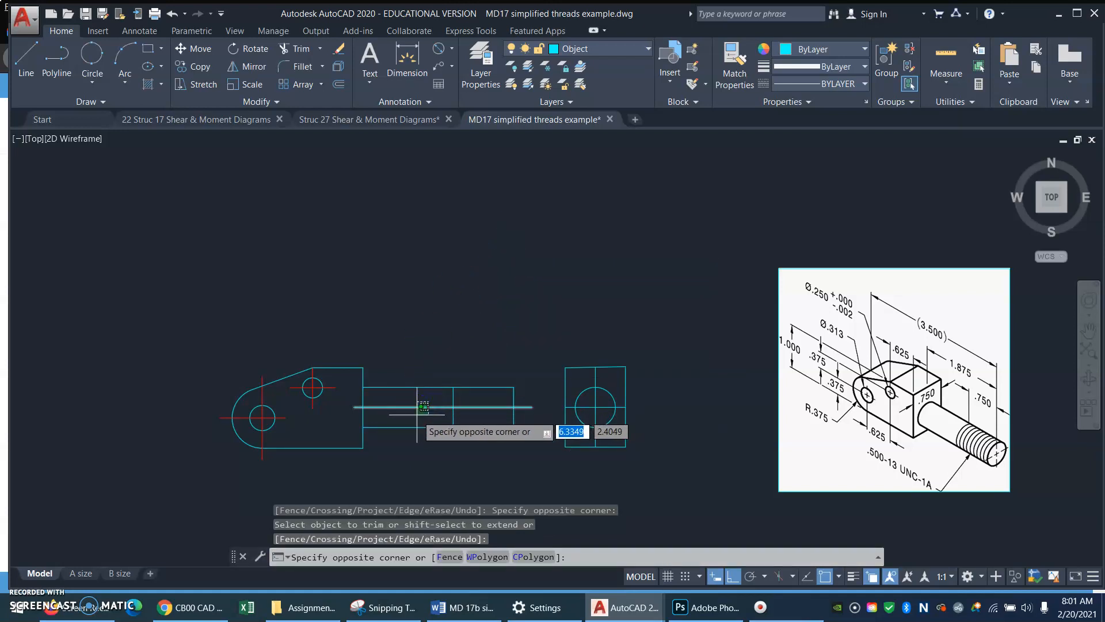
click(417, 414)
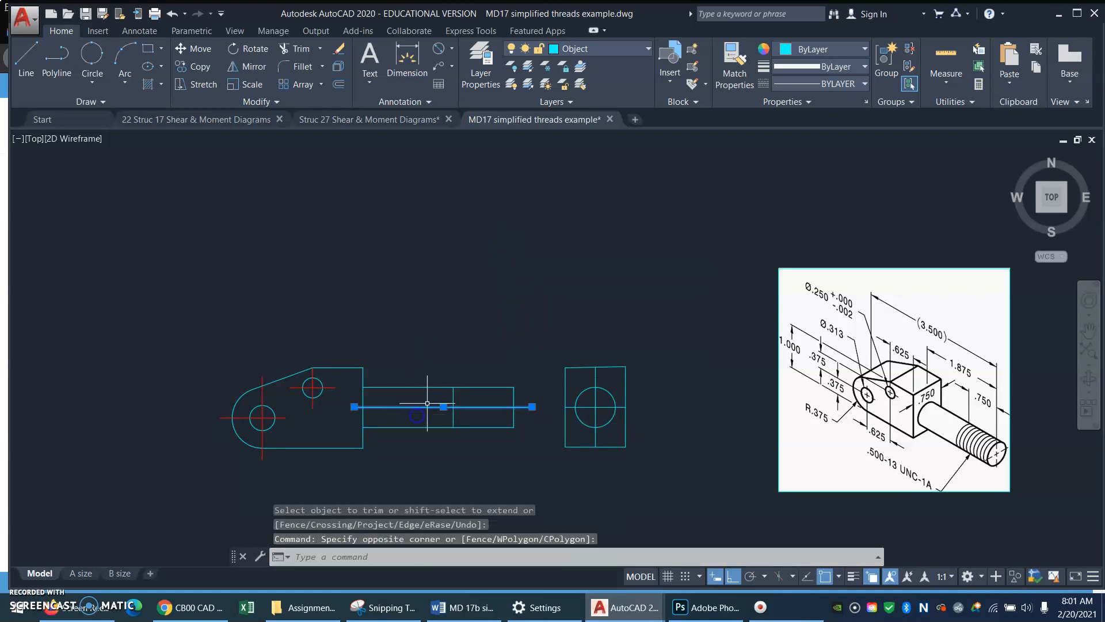
click(648, 51)
click(591, 81)
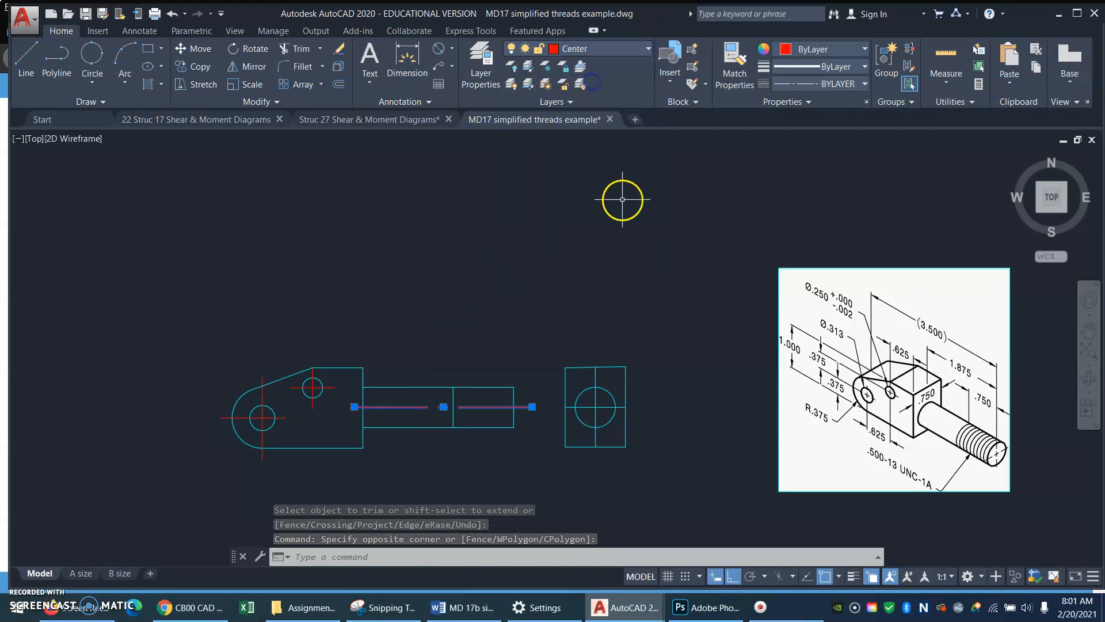
key(Escape)
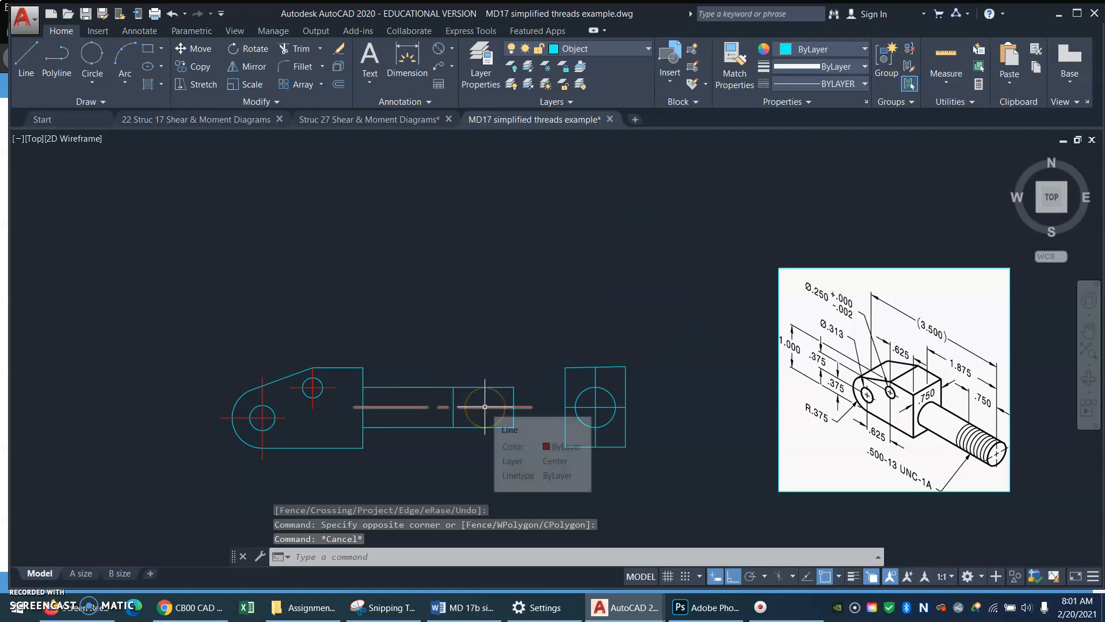
Offset the shaft's upper and lower edges .063 inward to make the minor diameter lines of the thread.
text(o)
key(Return)
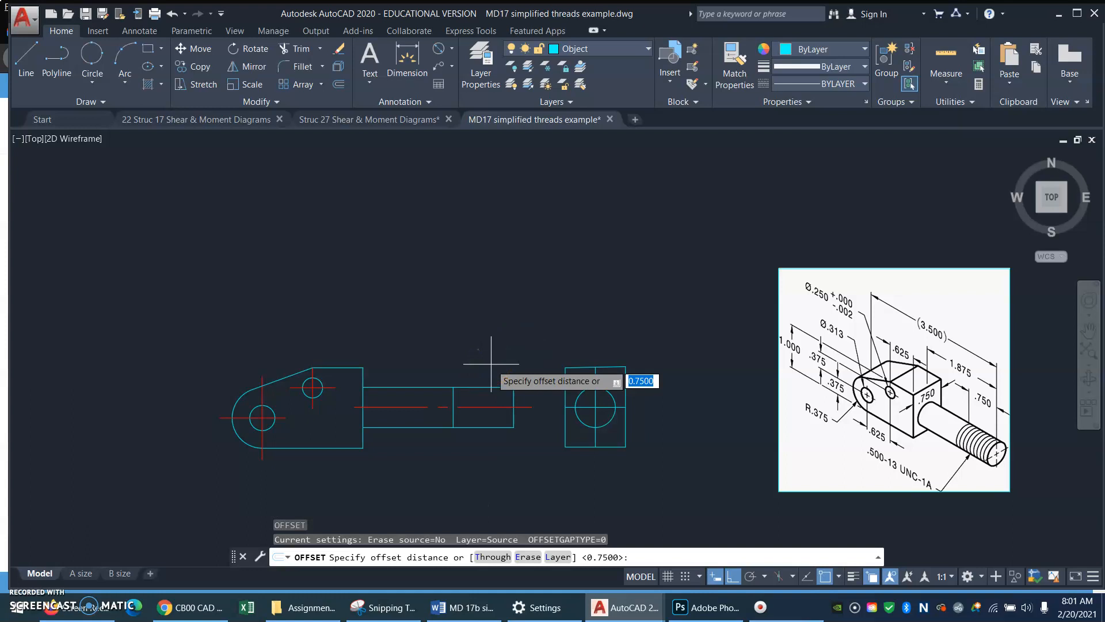
text(.0)
key(Return)
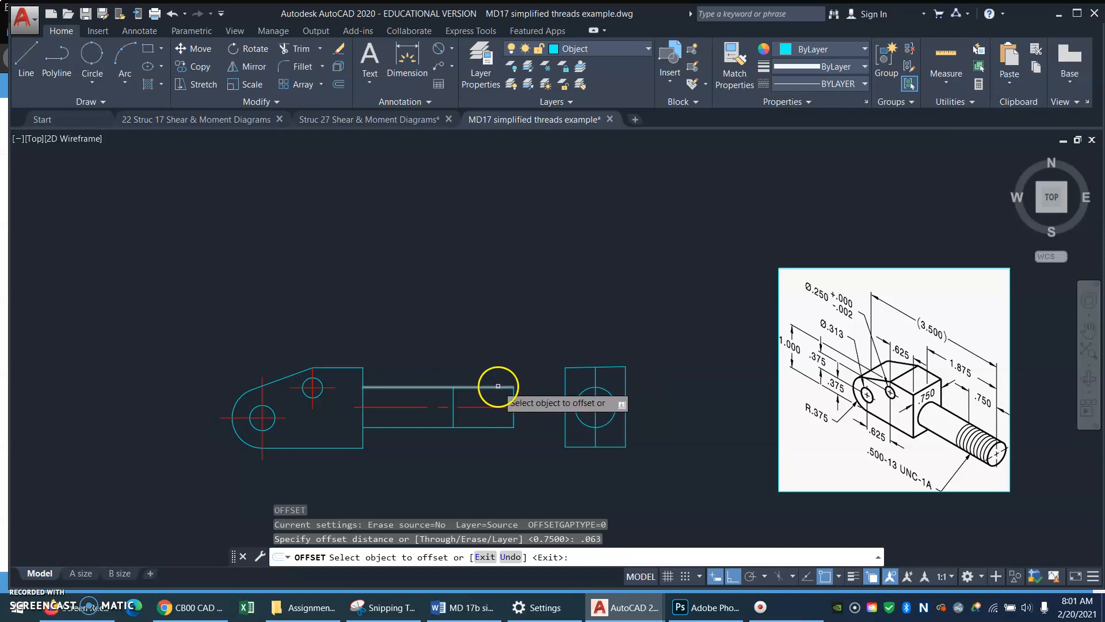
click(489, 386)
click(482, 430)
click(472, 427)
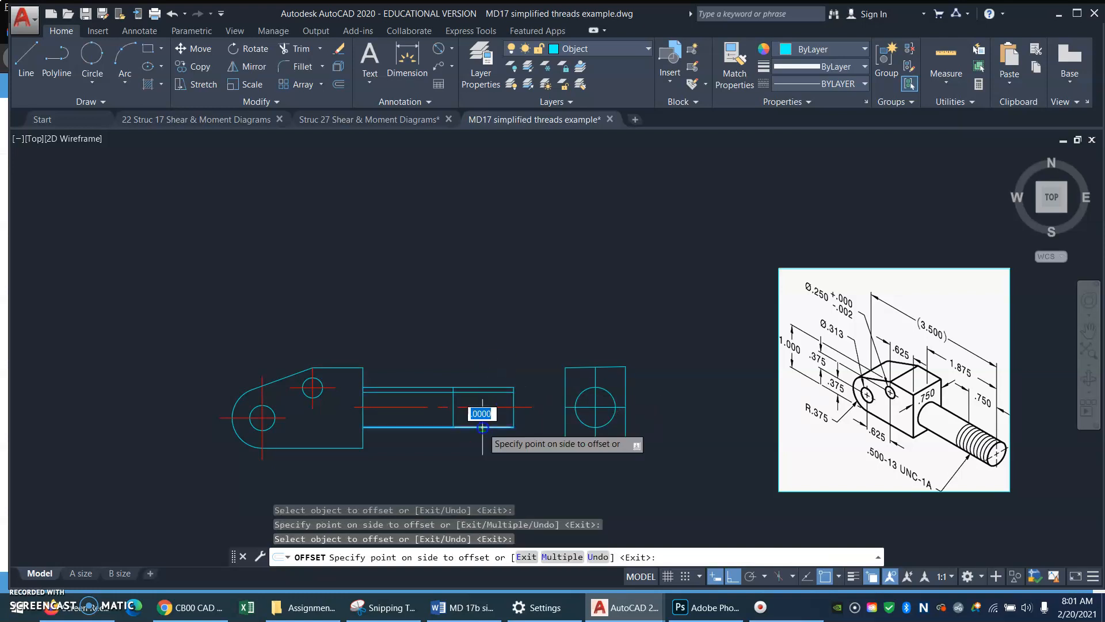
click(494, 415)
key(Escape)
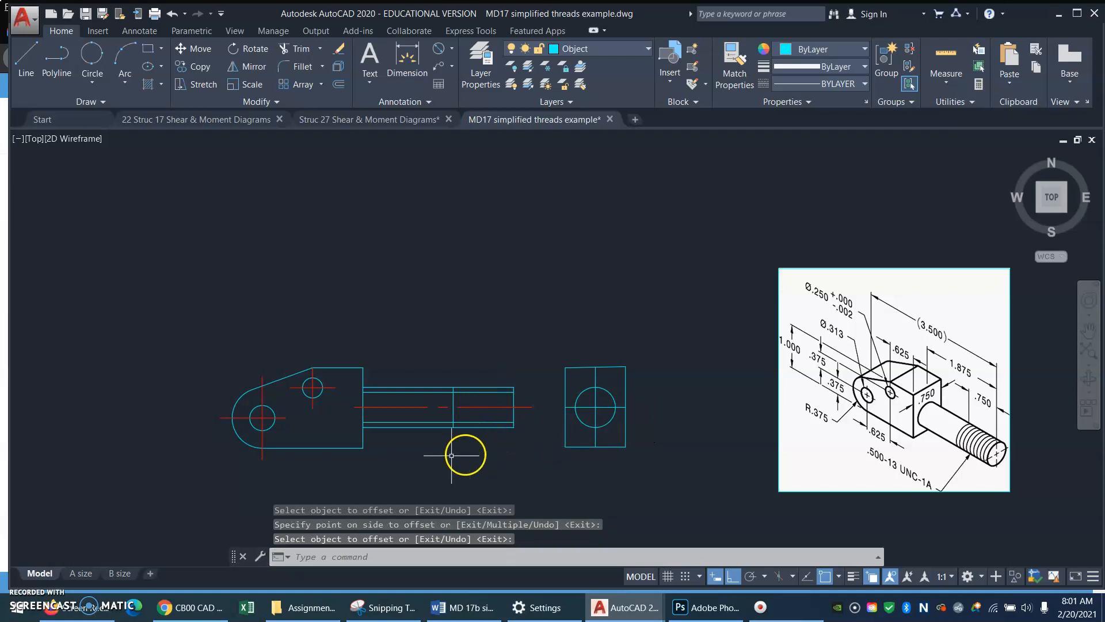
Trim both minor diameter lines between the block and the thread-start line, leaving them only along the threaded length.
text(z)
key(Return)
click(311, 489)
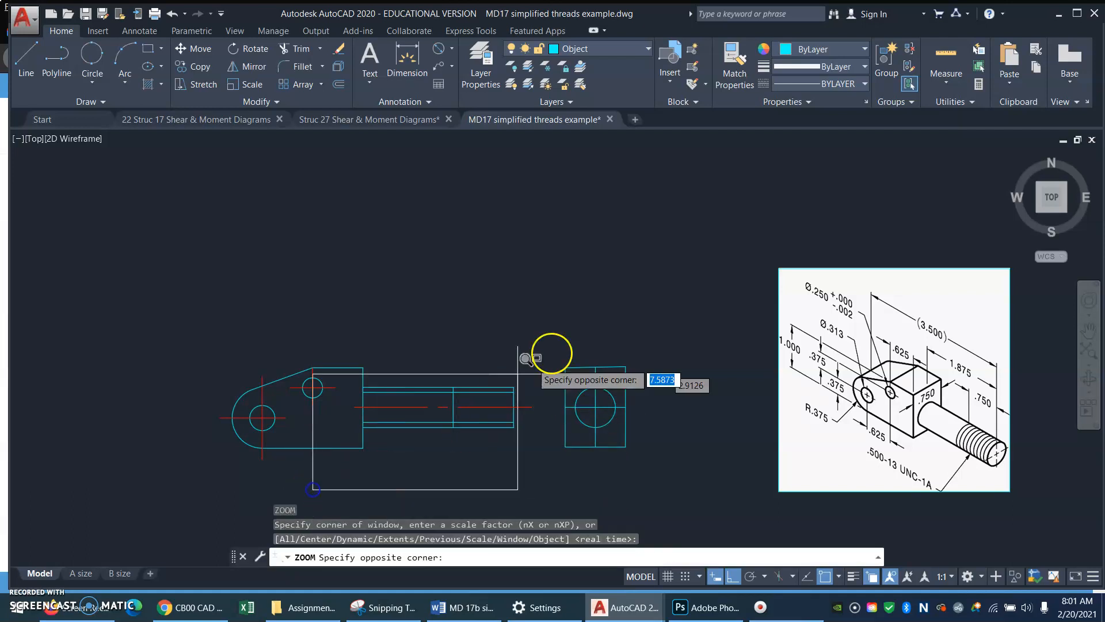
click(561, 336)
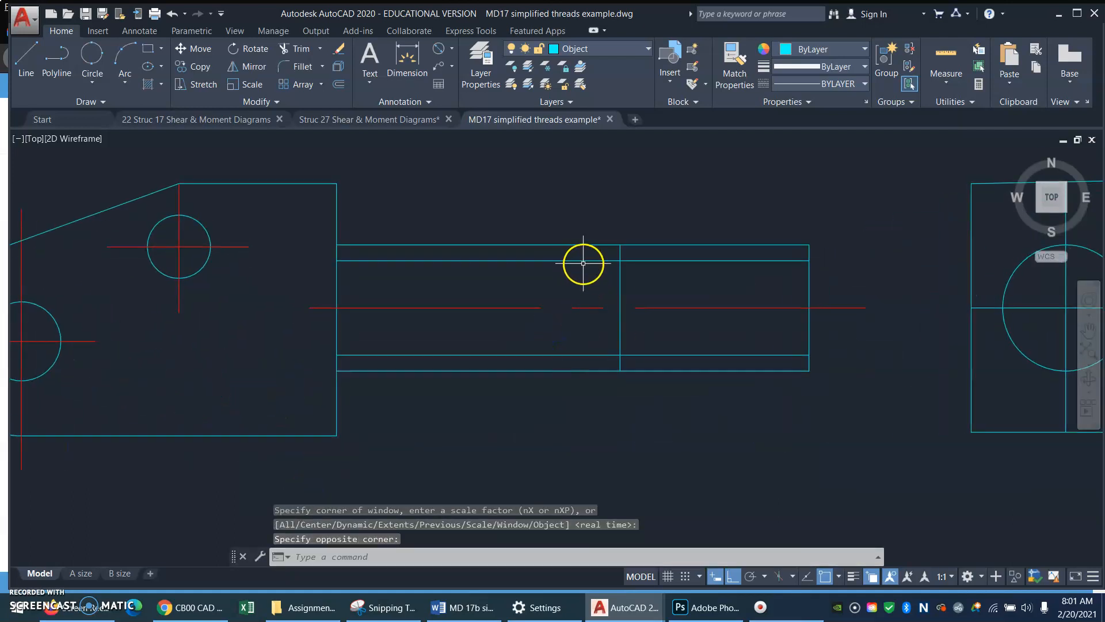
text(tr)
key(Return)
click(593, 260)
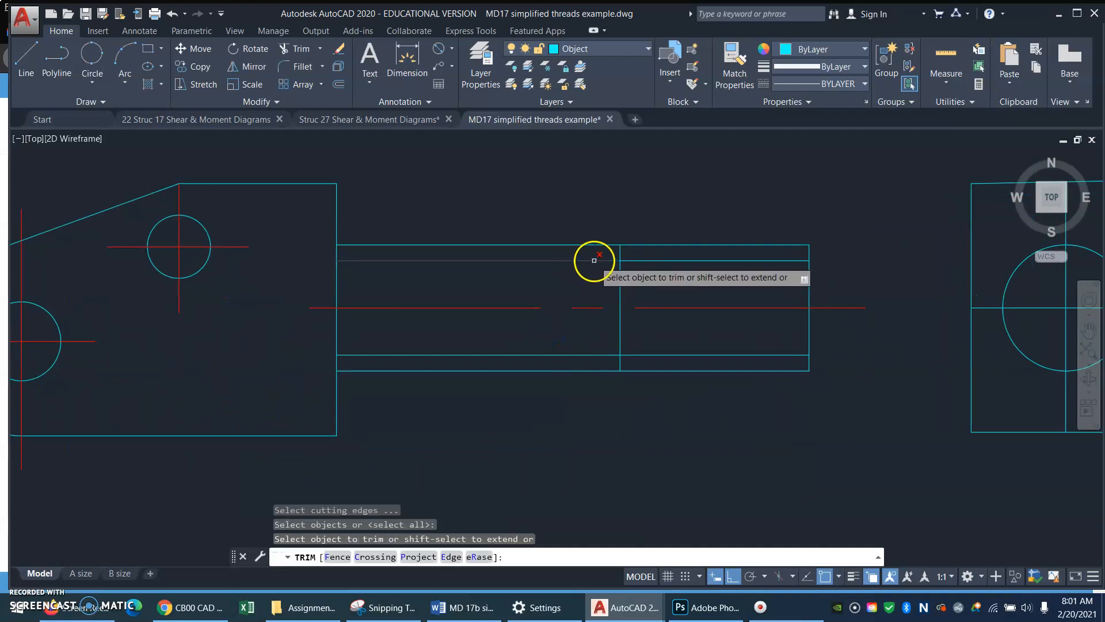
click(568, 357)
key(Return)
Change the two minor diameter lines of the thread to the Hidden layer.
click(762, 256)
click(740, 277)
click(752, 338)
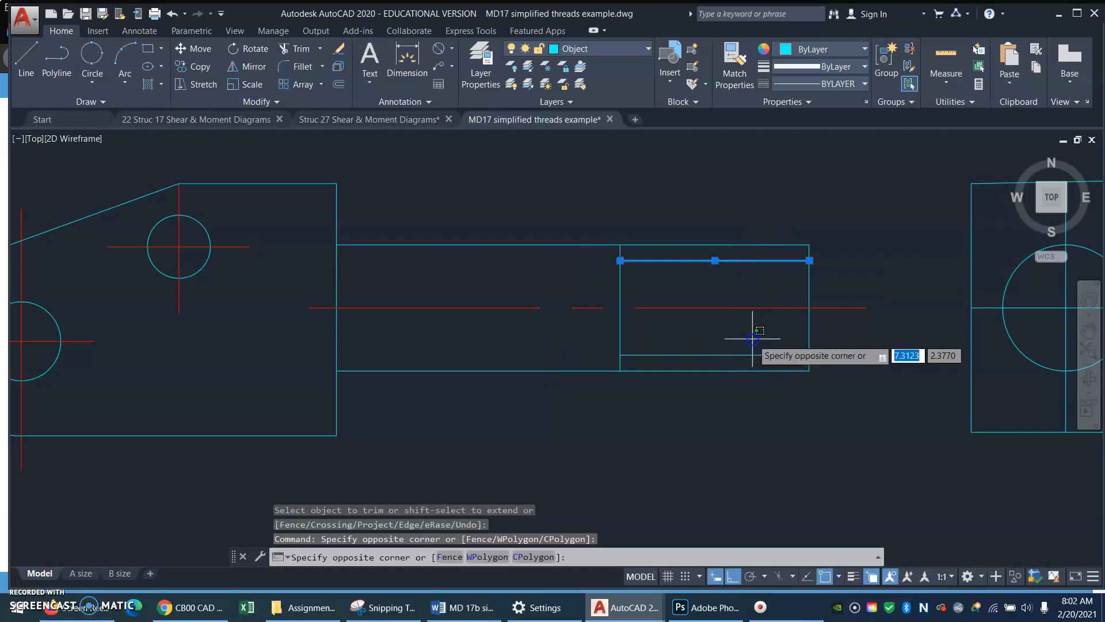
click(730, 361)
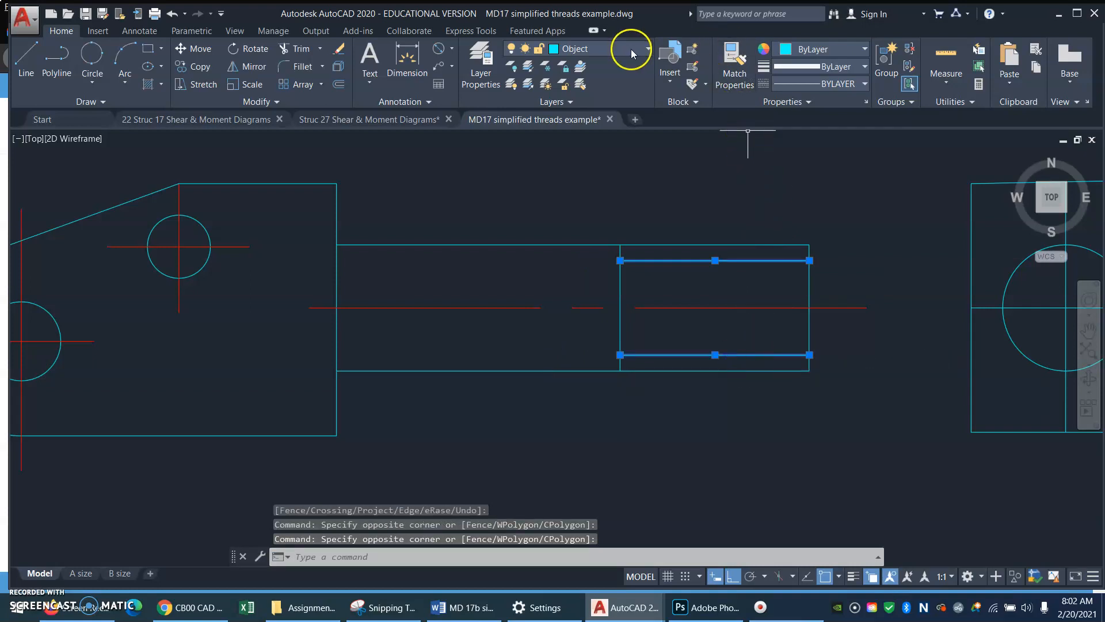
click(650, 49)
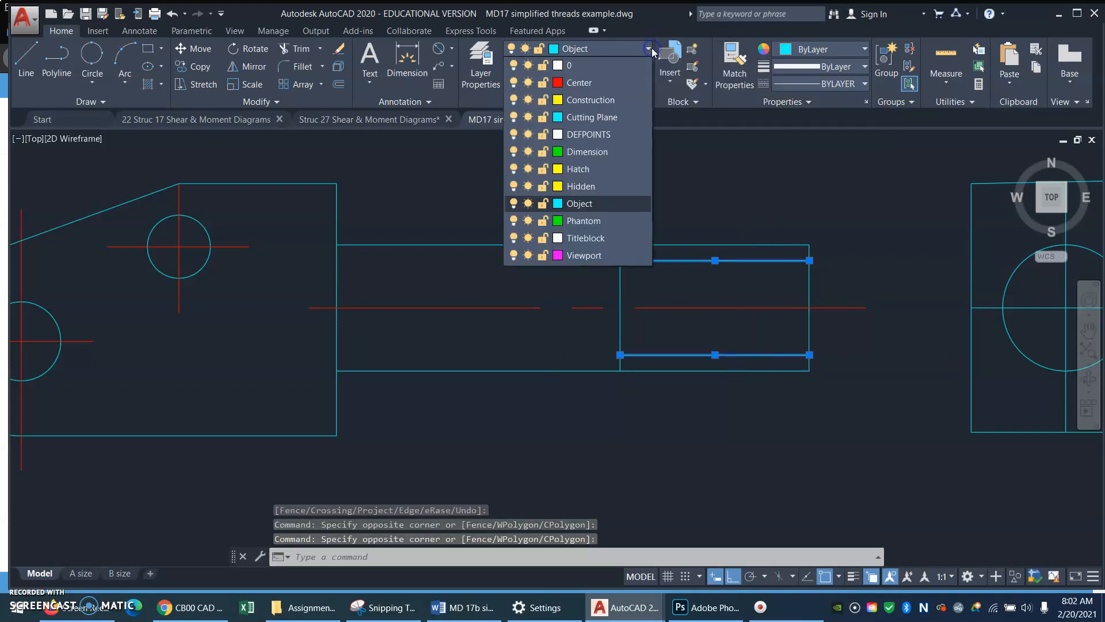
click(613, 186)
click(776, 192)
key(Escape)
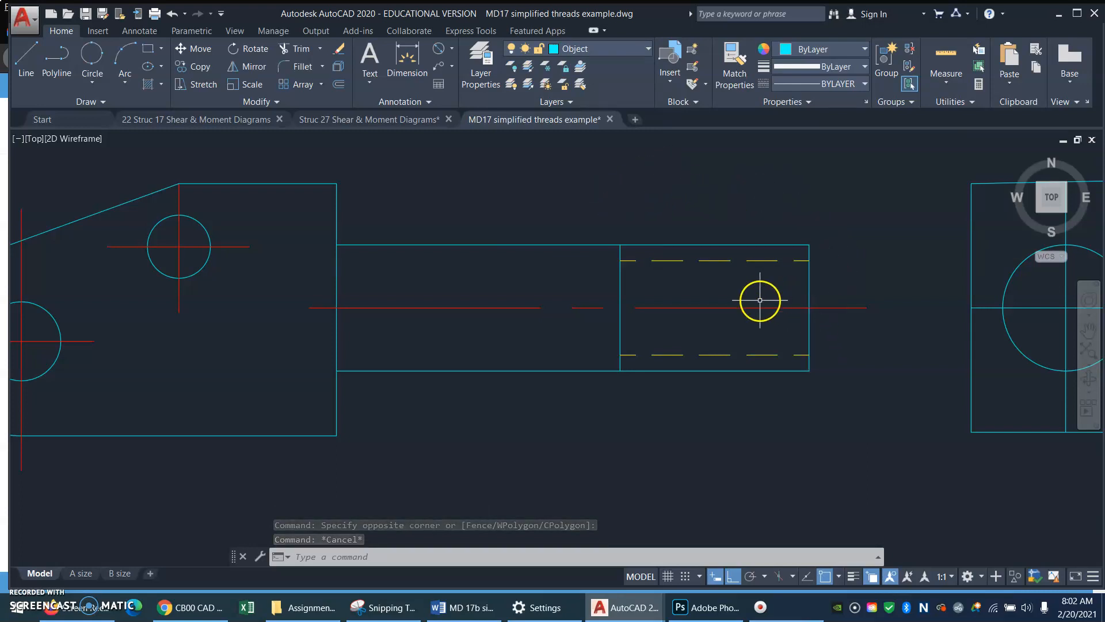
Chamfer the upper corner of the shaft's threaded end with both distances set to .063.
click(302, 67)
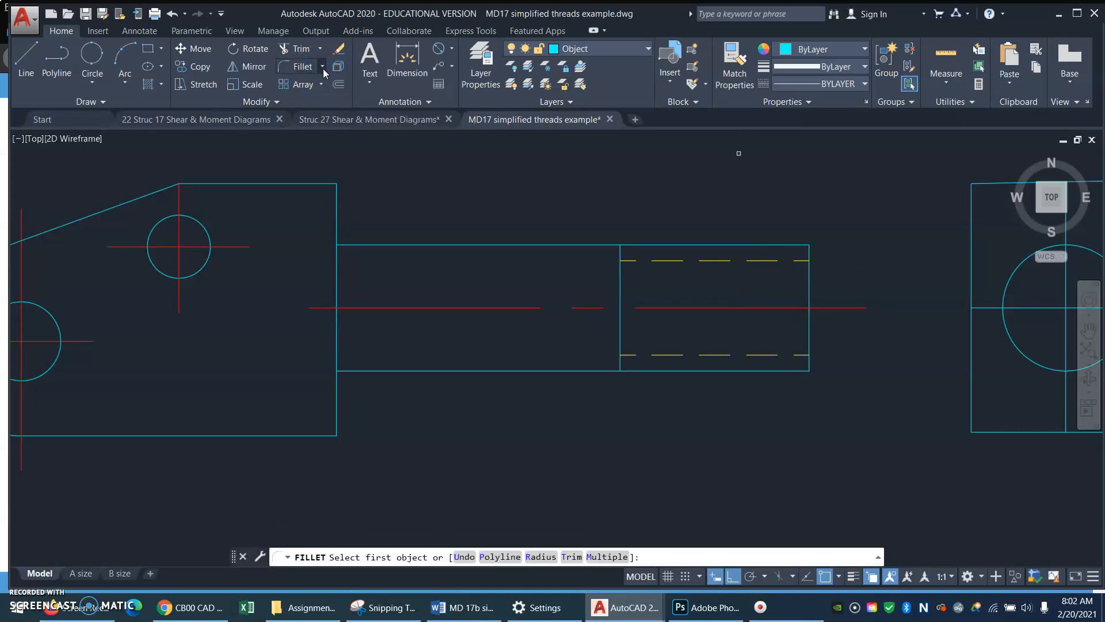
key(Escape)
click(323, 67)
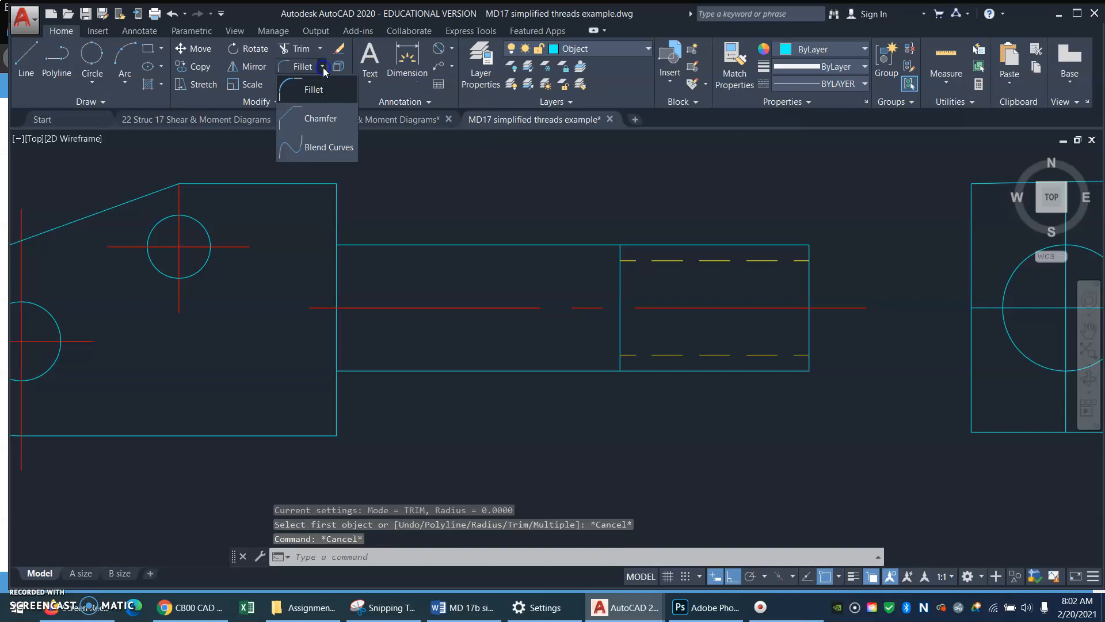
click(315, 119)
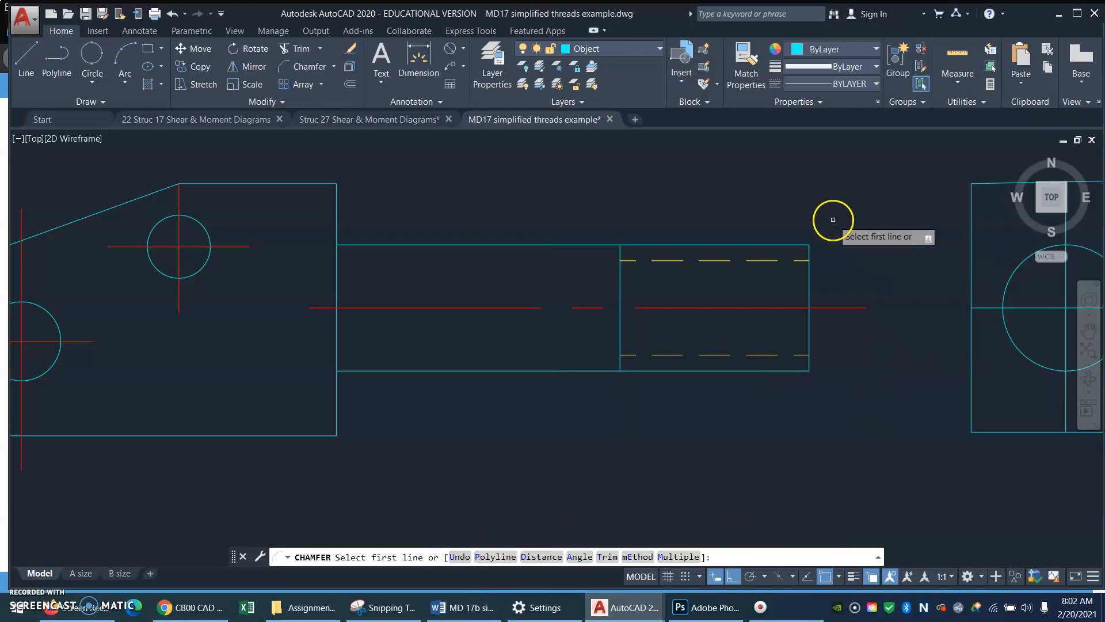
key(Return)
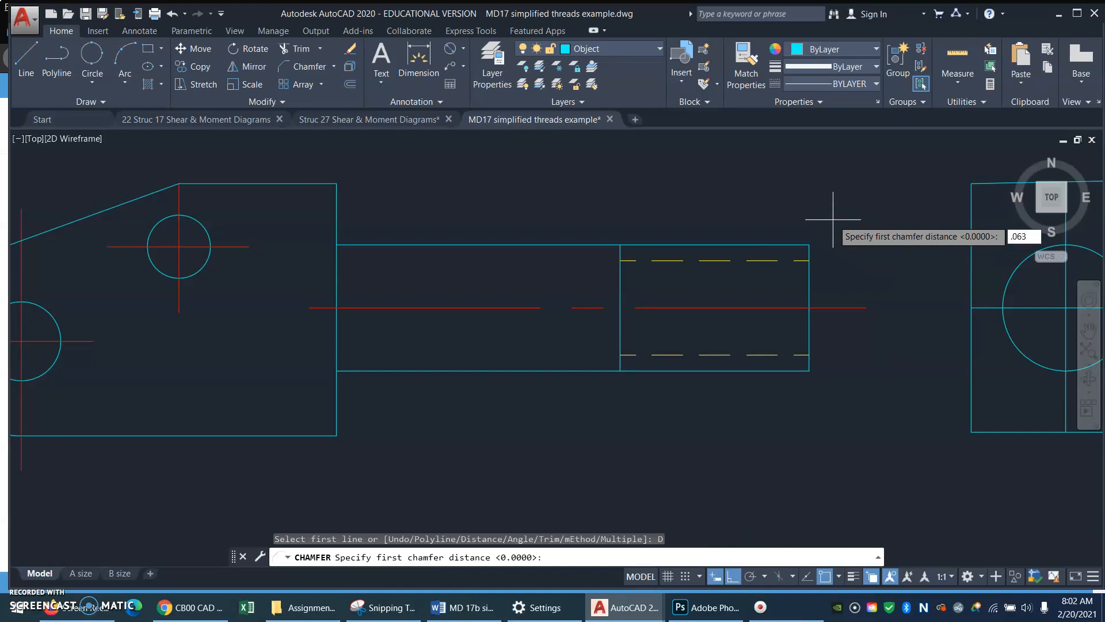
key(Return)
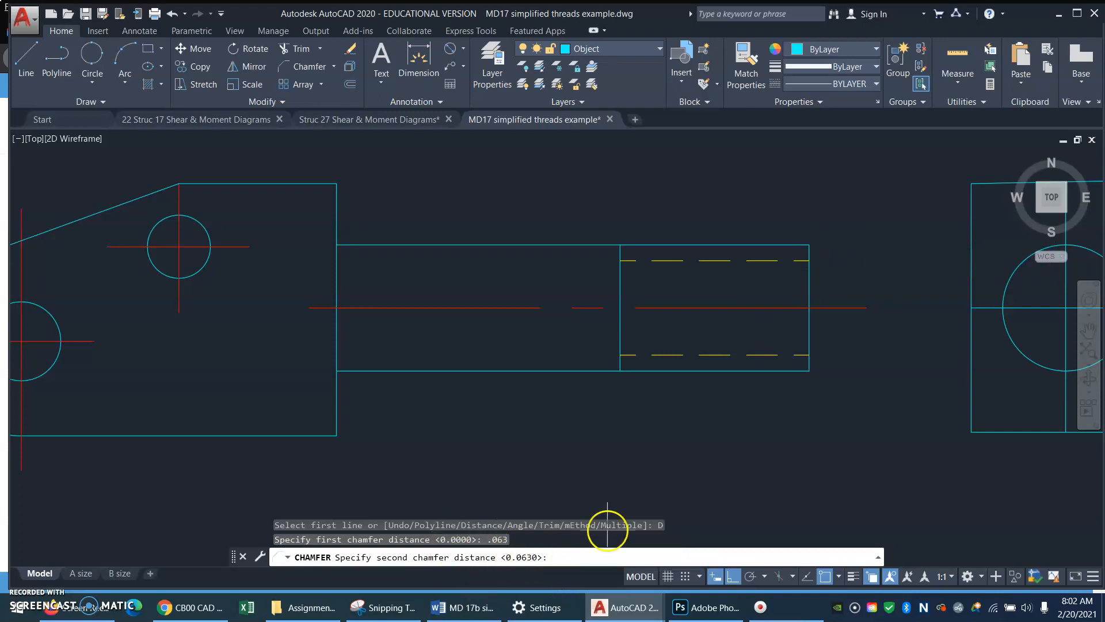
key(Return)
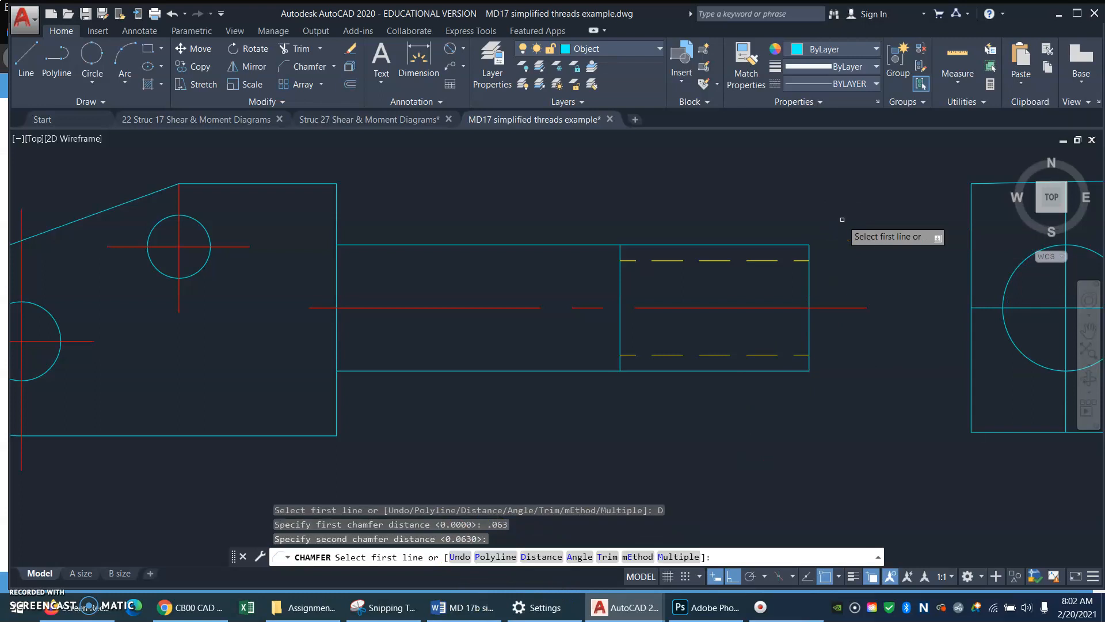
click(789, 244)
click(809, 250)
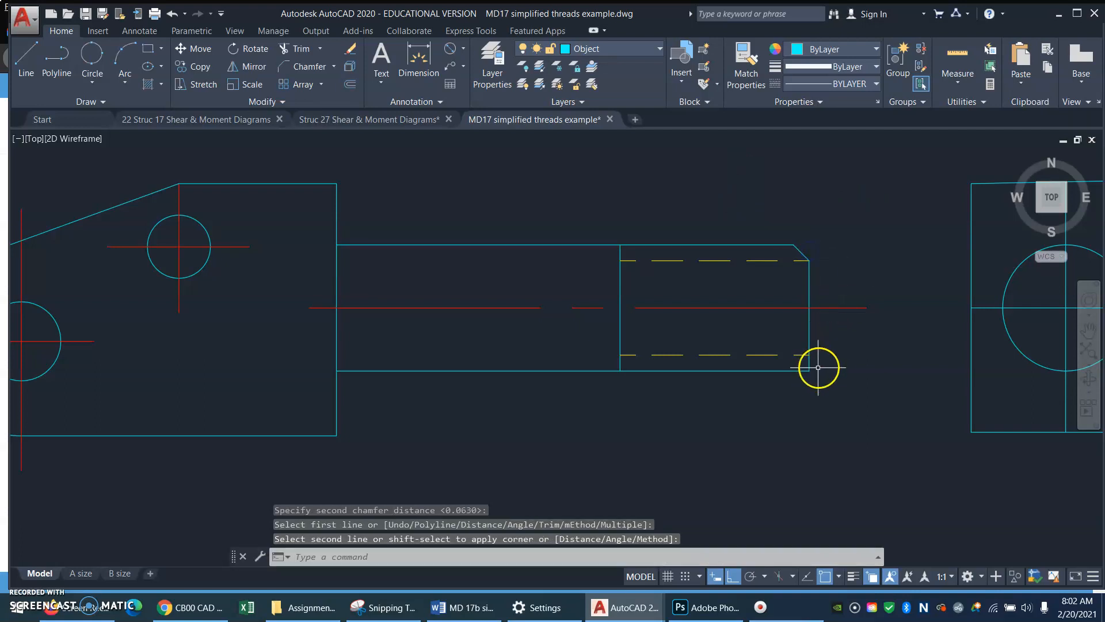
Chamfer the lower corner of the shaft's threaded end with the same .063 distances.
key(Return)
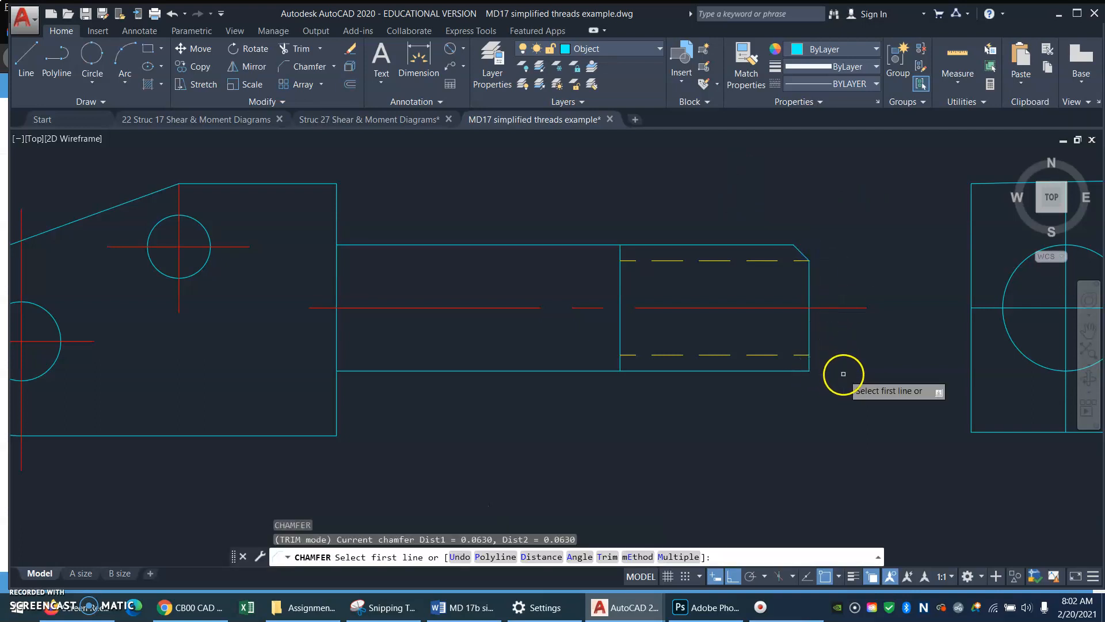
click(811, 335)
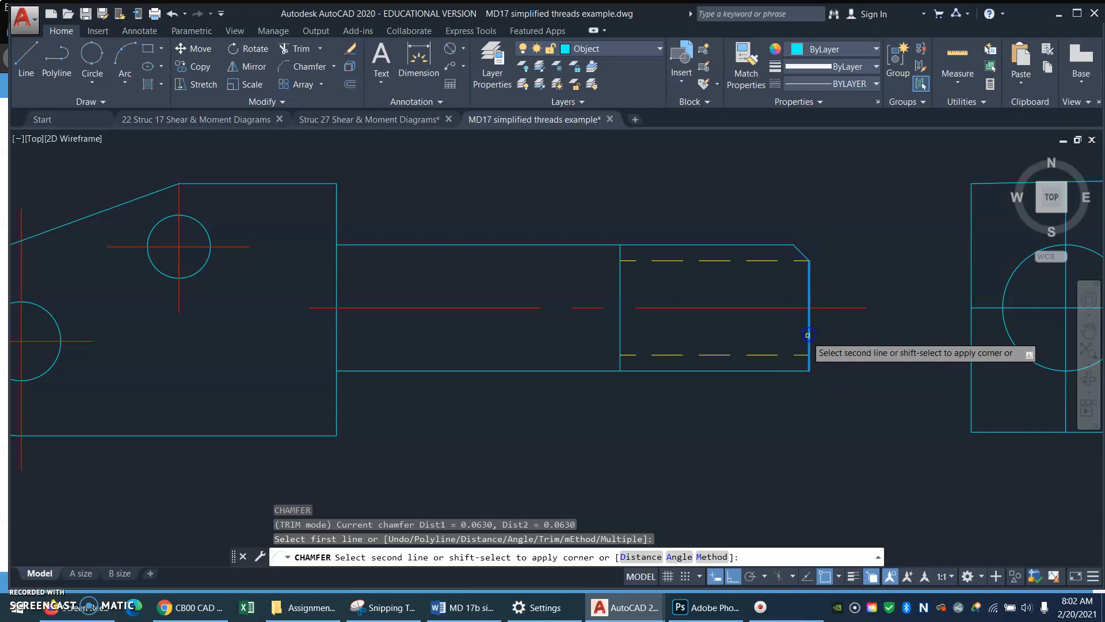
click(768, 371)
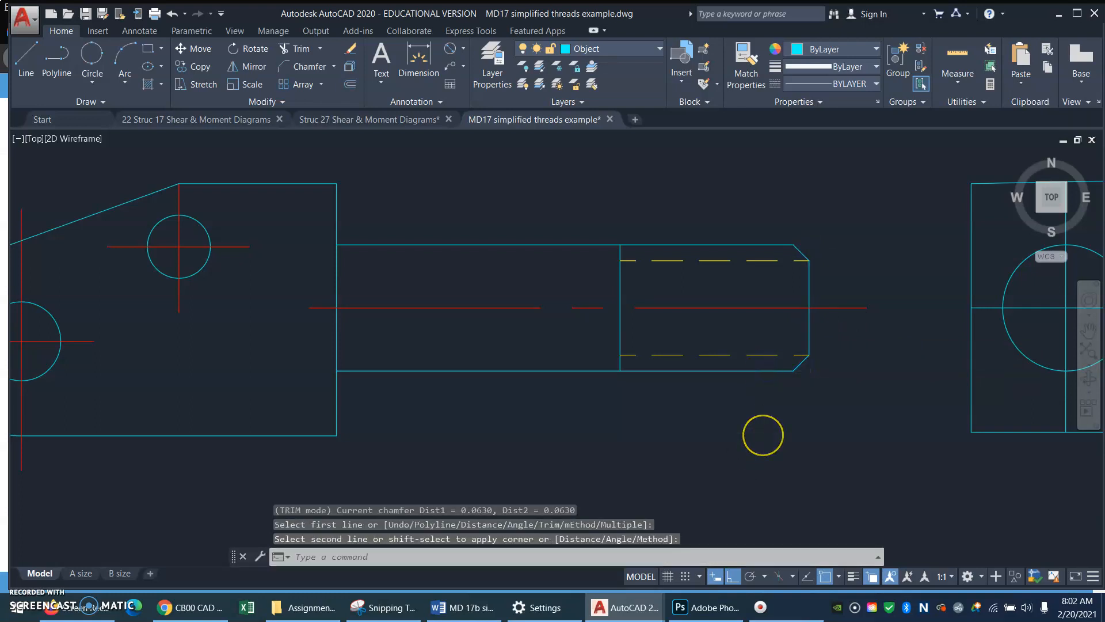
key(Return)
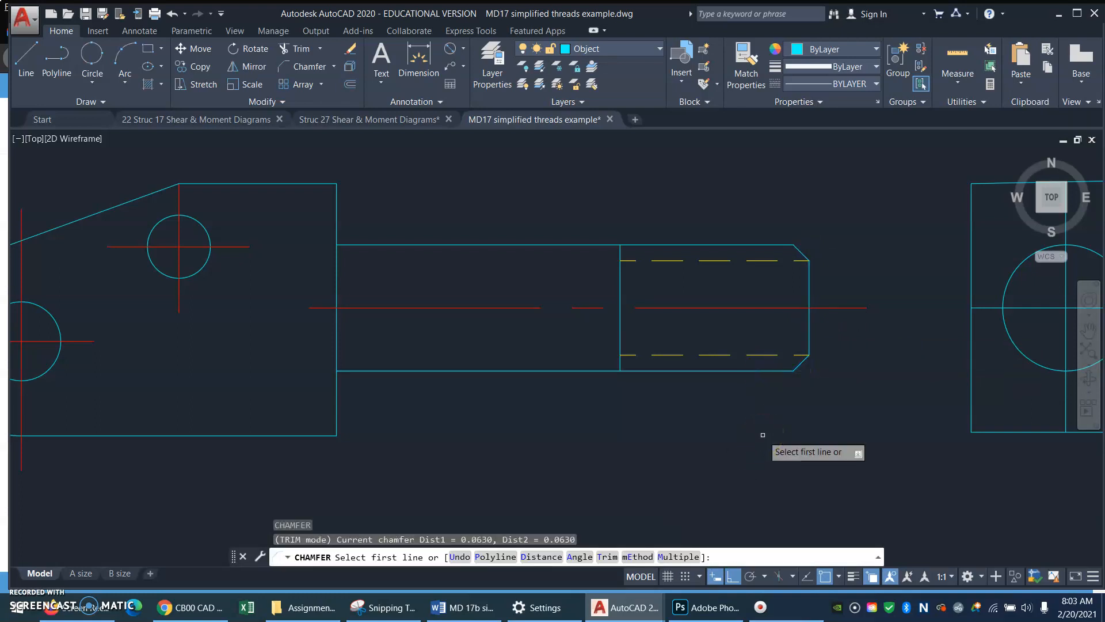
key(Return)
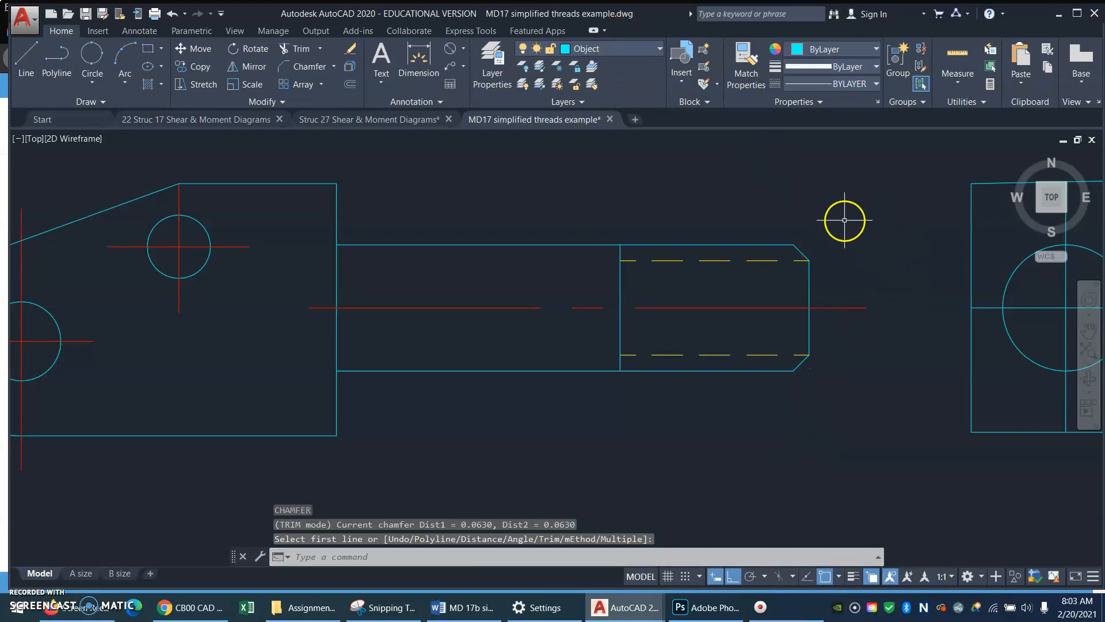
Draw a vertical line across the shaft joining the inner endpoints of the two chamfers.
text(l)
key(Return)
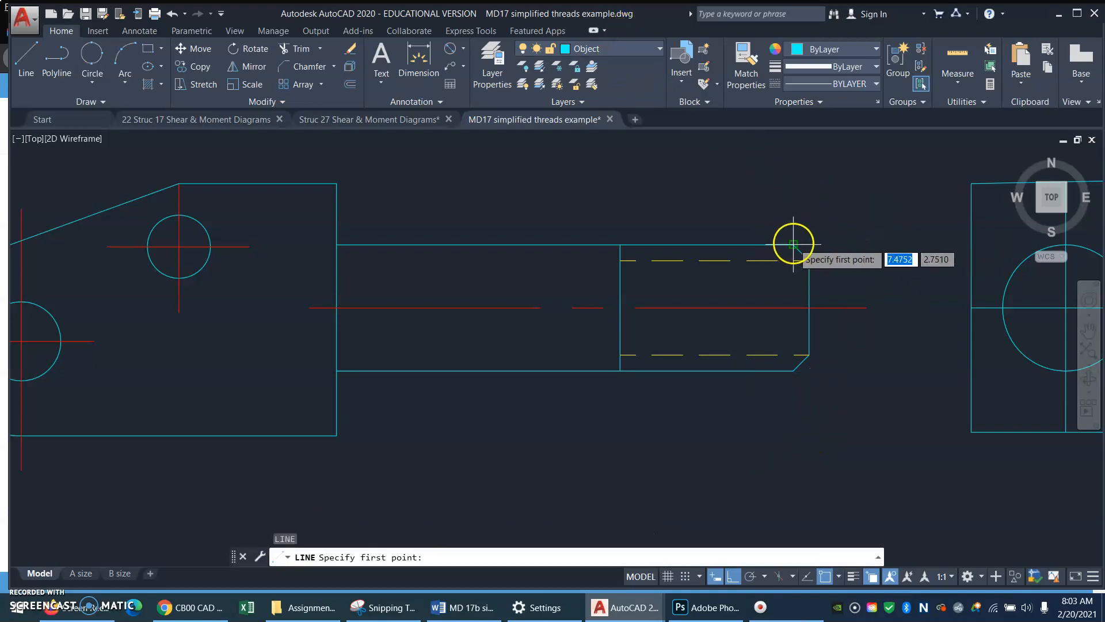
click(793, 245)
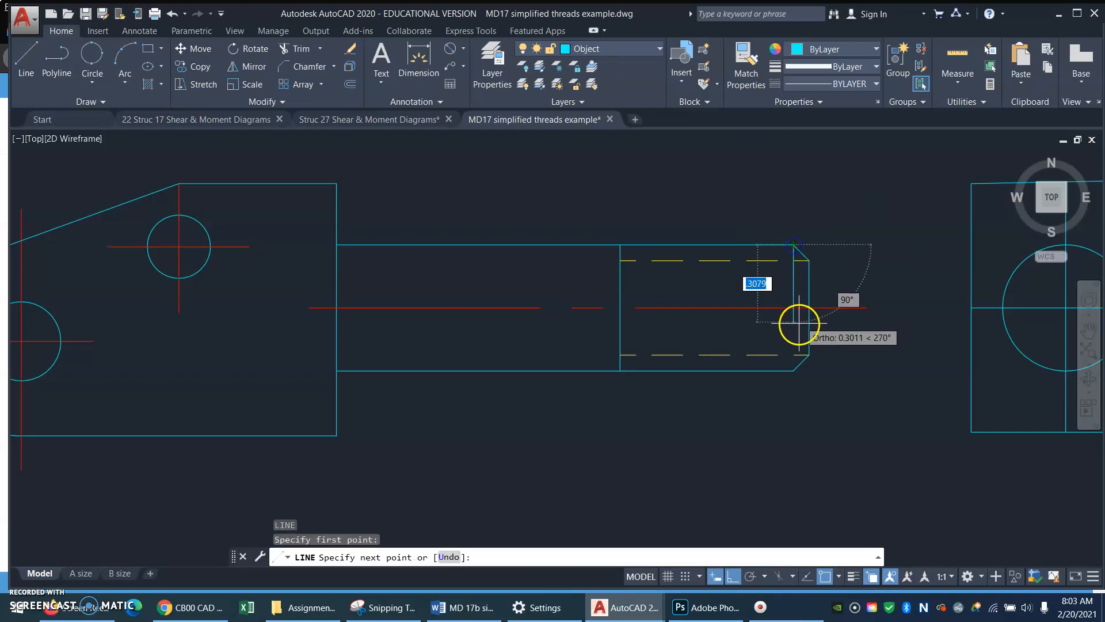
click(794, 370)
key(Return)
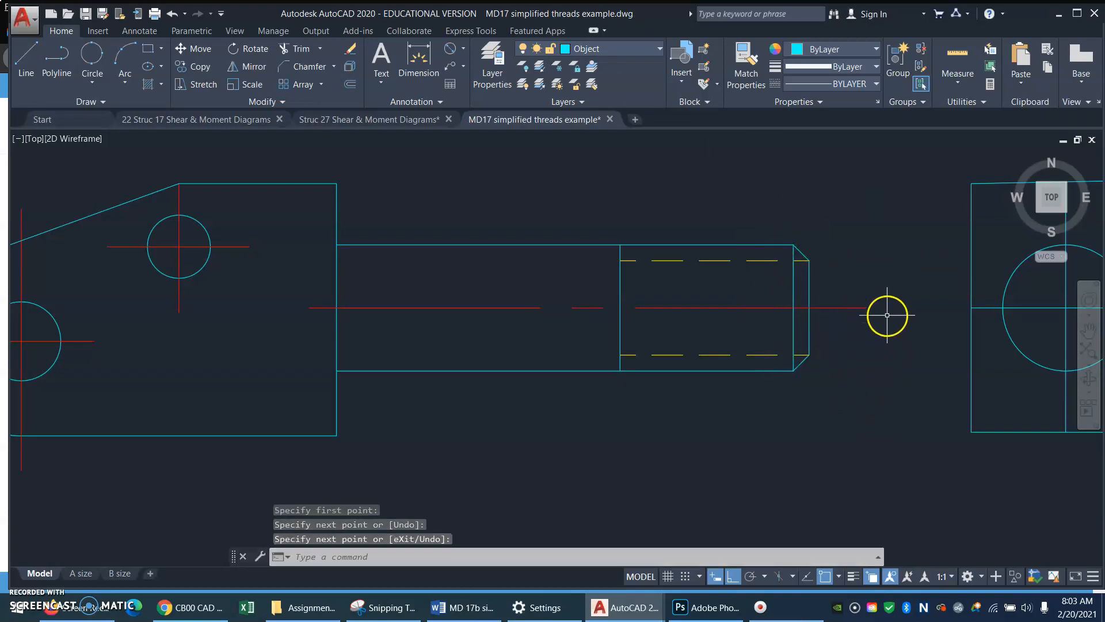
Offset the shaft circle in the end view .063 inward to make a concentric inner circle.
text(p)
key(Return)
drag(907, 232, 667, 226)
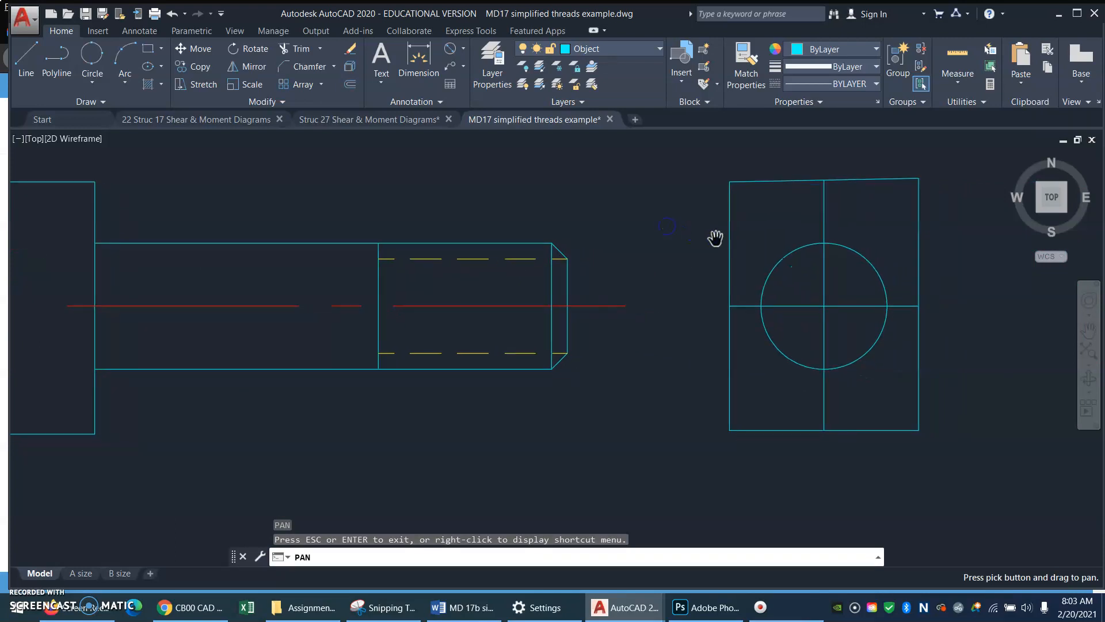
key(Escape)
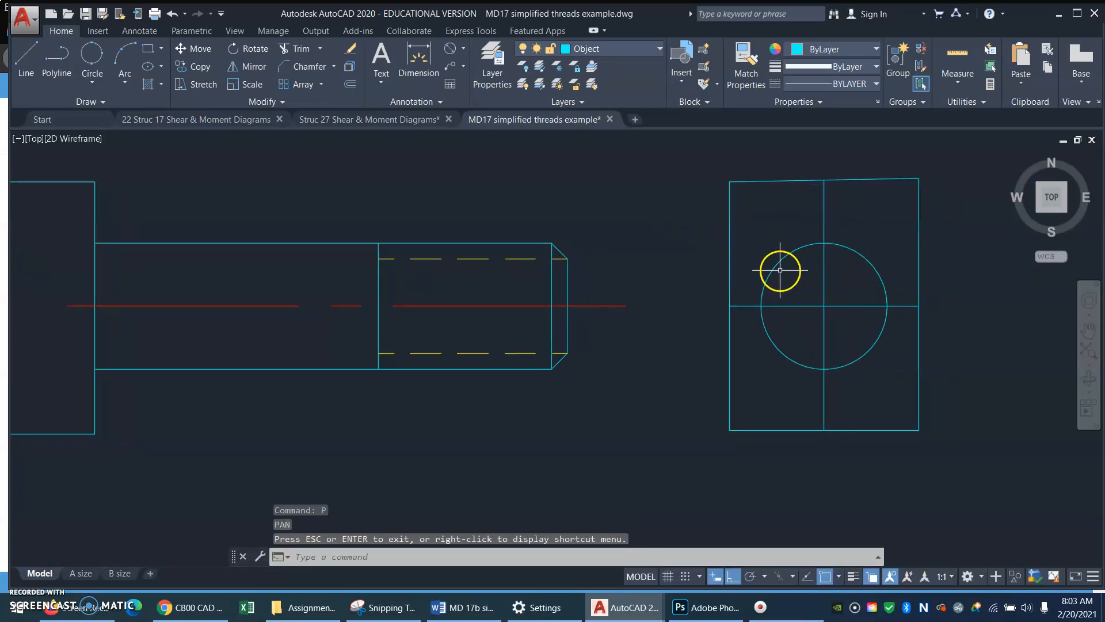
key(Return)
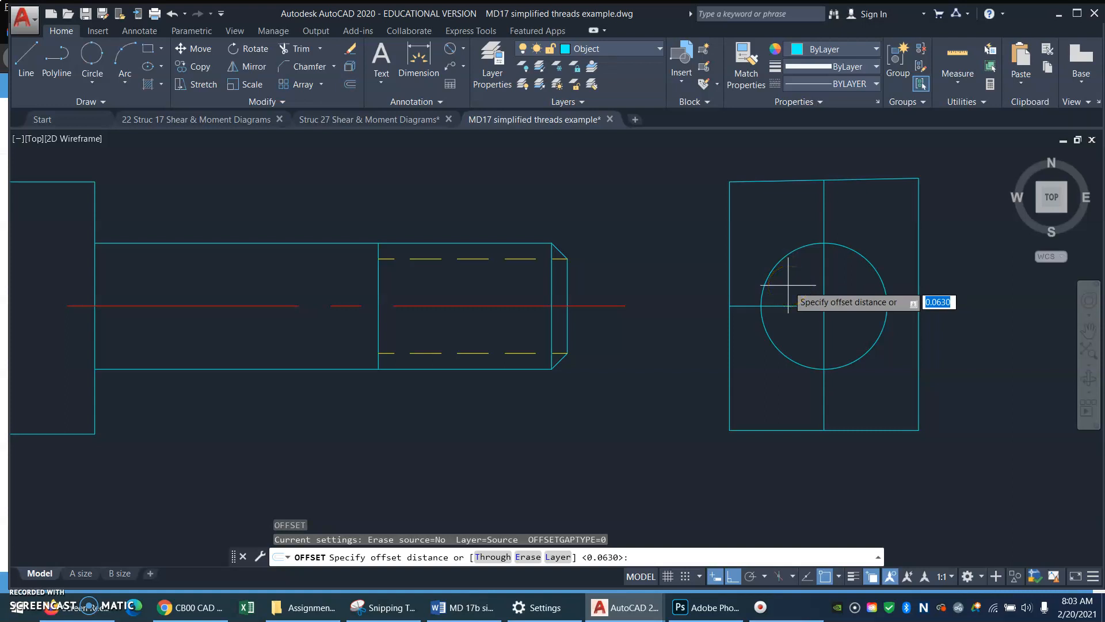
key(Return)
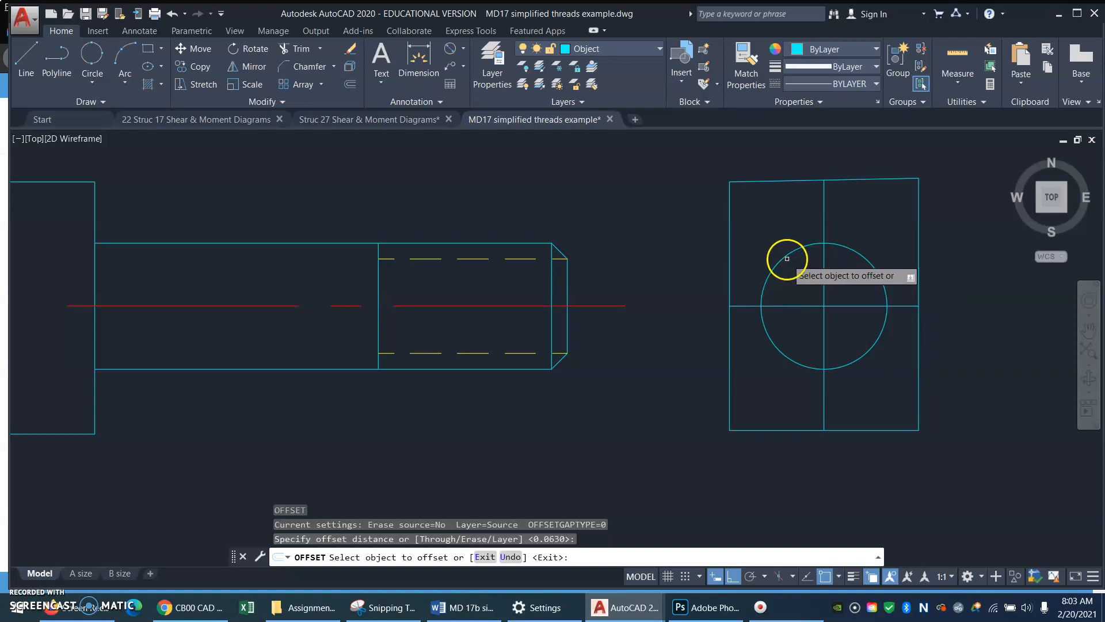
click(788, 255)
click(792, 277)
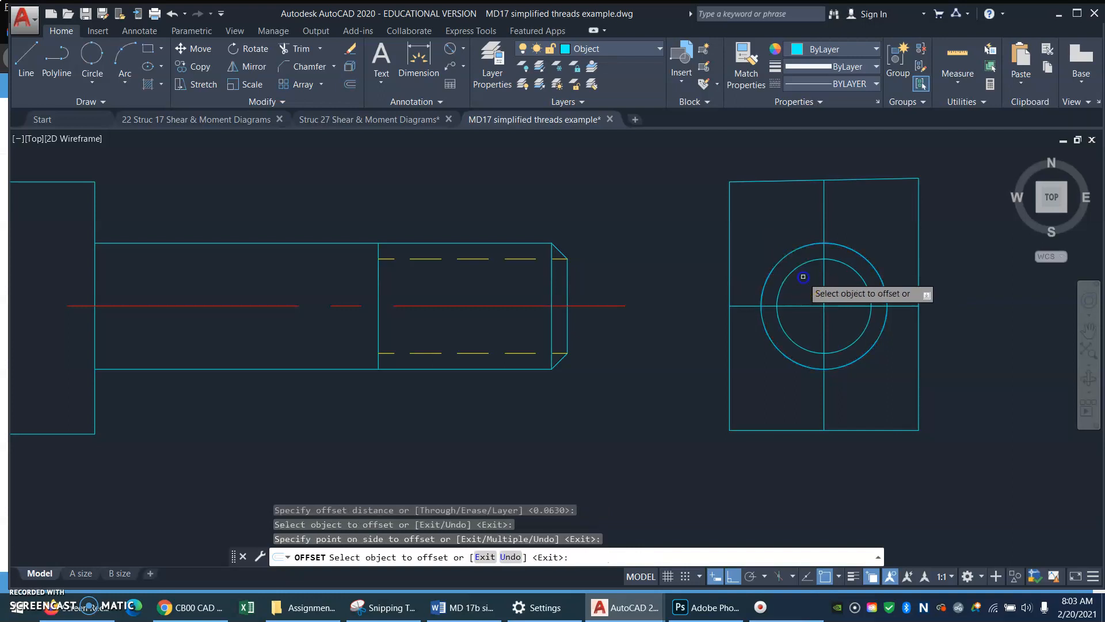
key(Return)
Change the horizontal and vertical lines crossing at the circles' center in the end view to the Center layer.
click(843, 288)
click(791, 324)
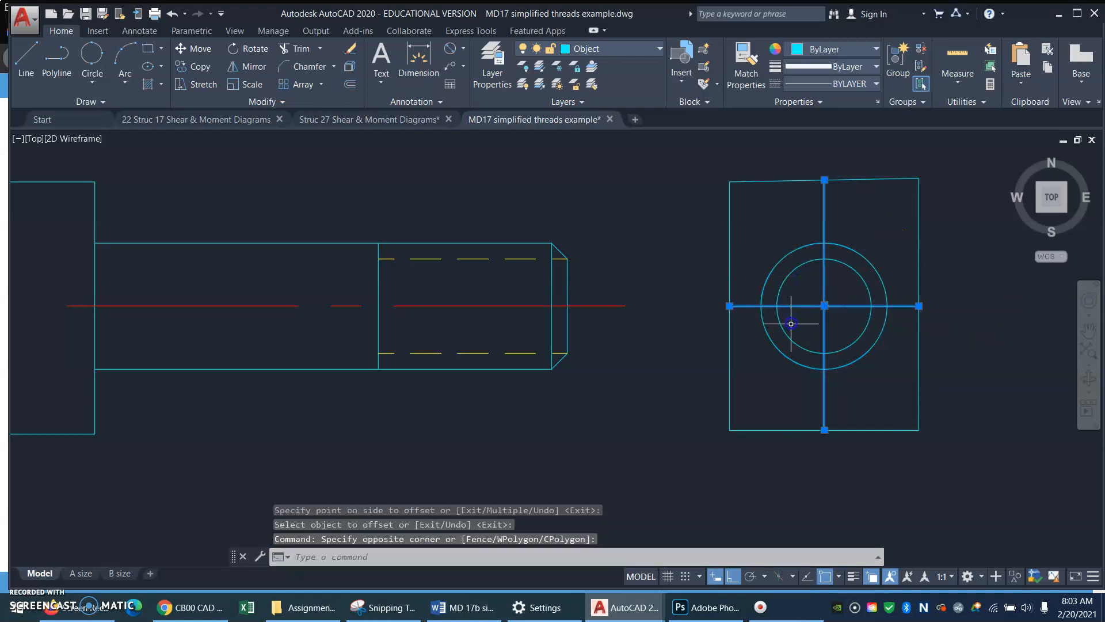
click(659, 49)
click(604, 82)
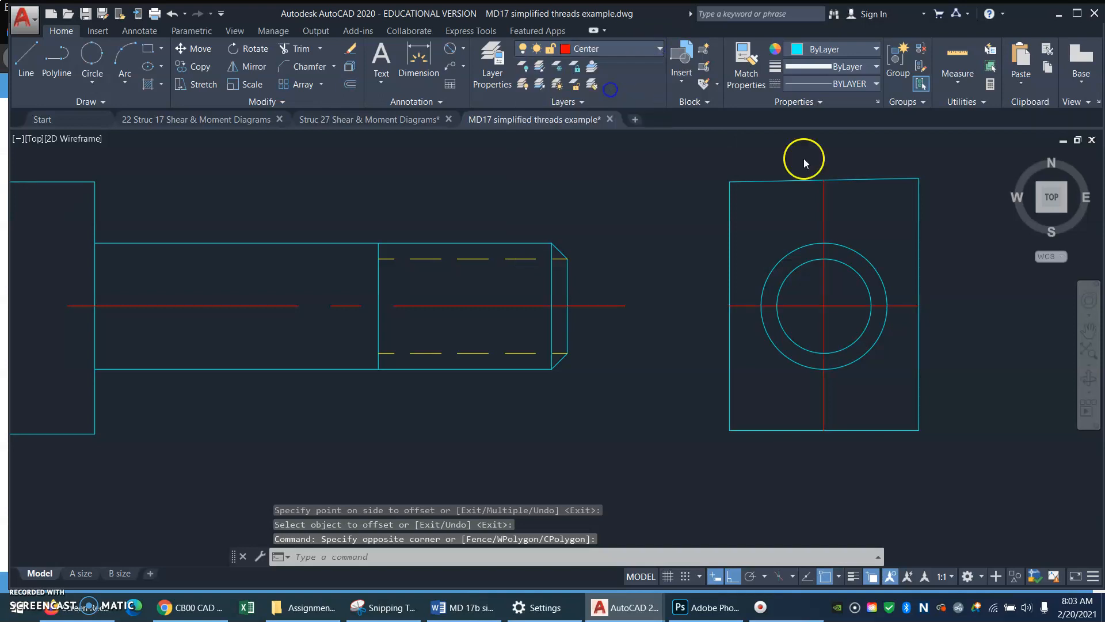
key(Escape)
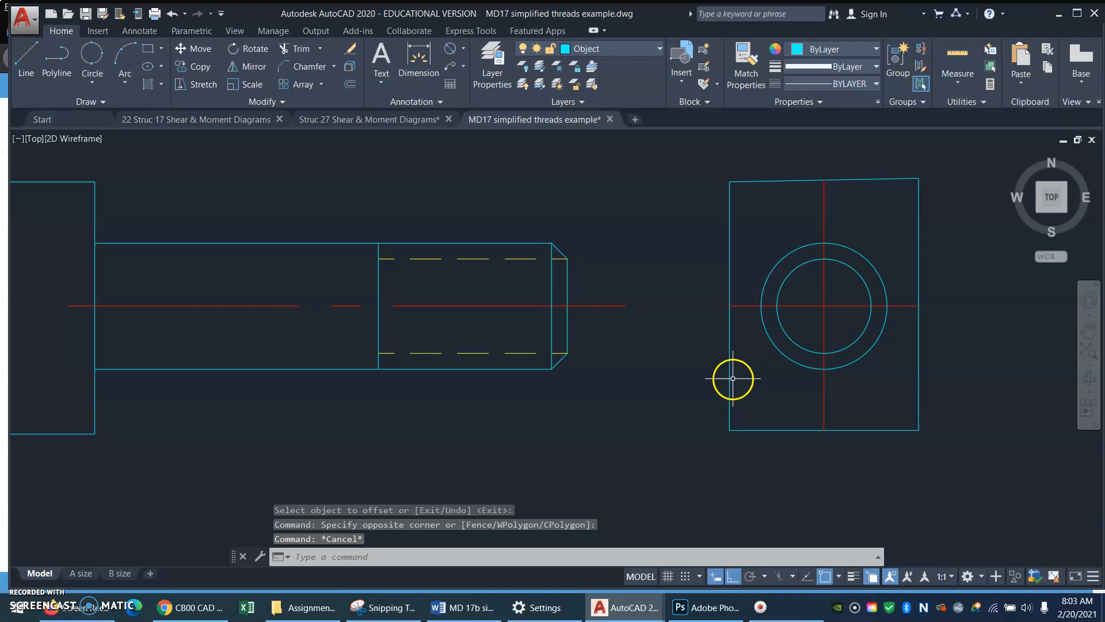
Zoom out to review the complete front and end views together.
text(z)
key(Return)
text(p)
key(Return)
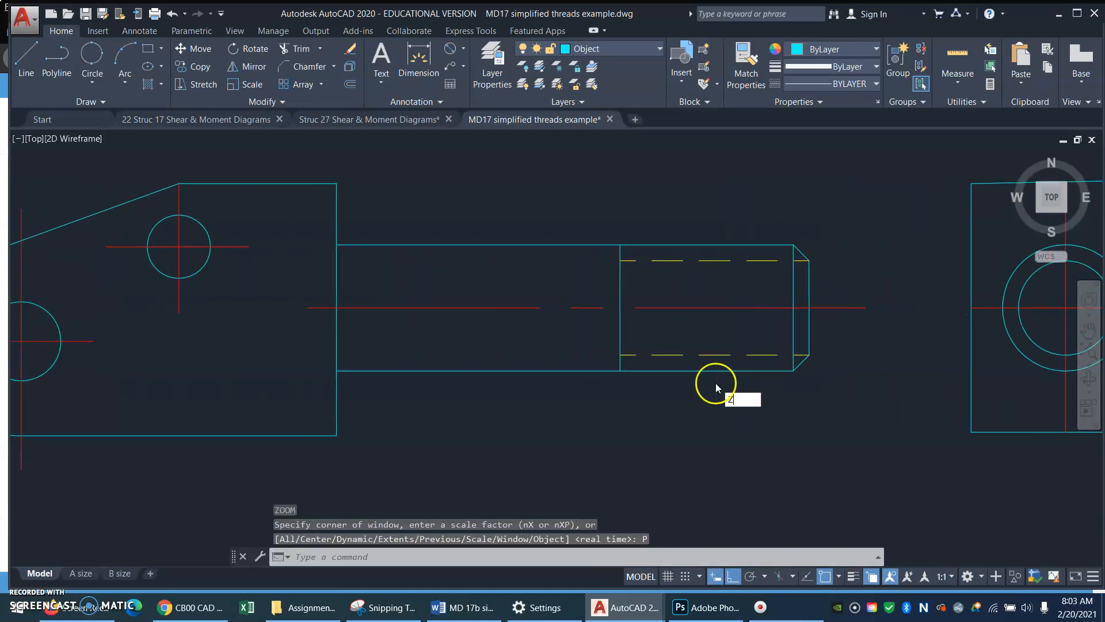
text(z)
key(Return)
key(Return)
mouse_move(859, 316)
mouse_down()
mouse_move(773, 257)
mouse_move(794, 410)
mouse_up()
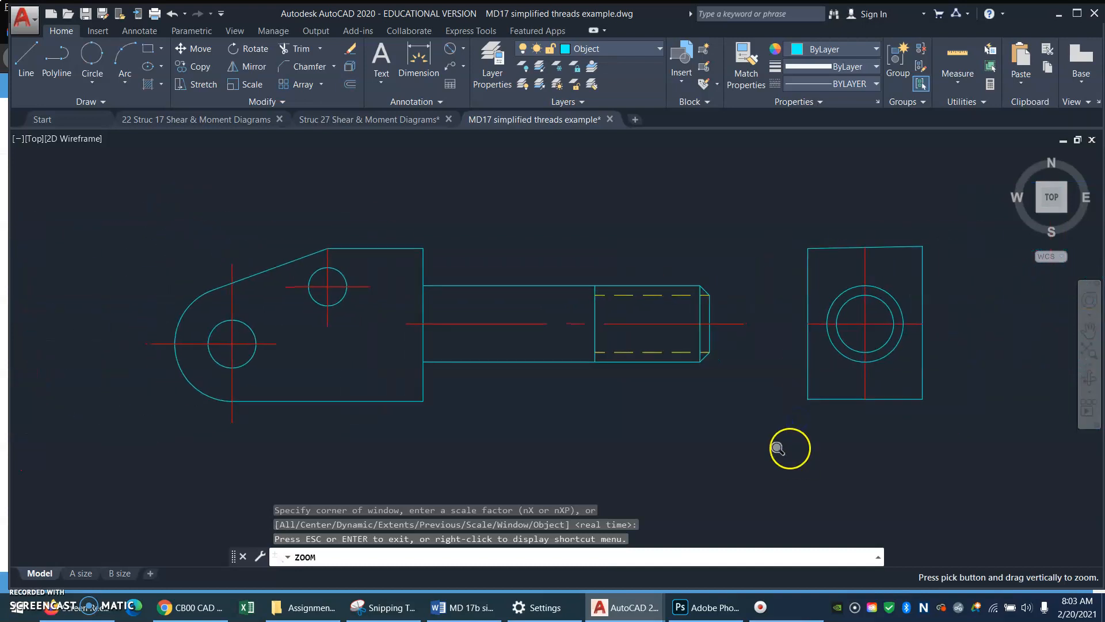
key(Escape)
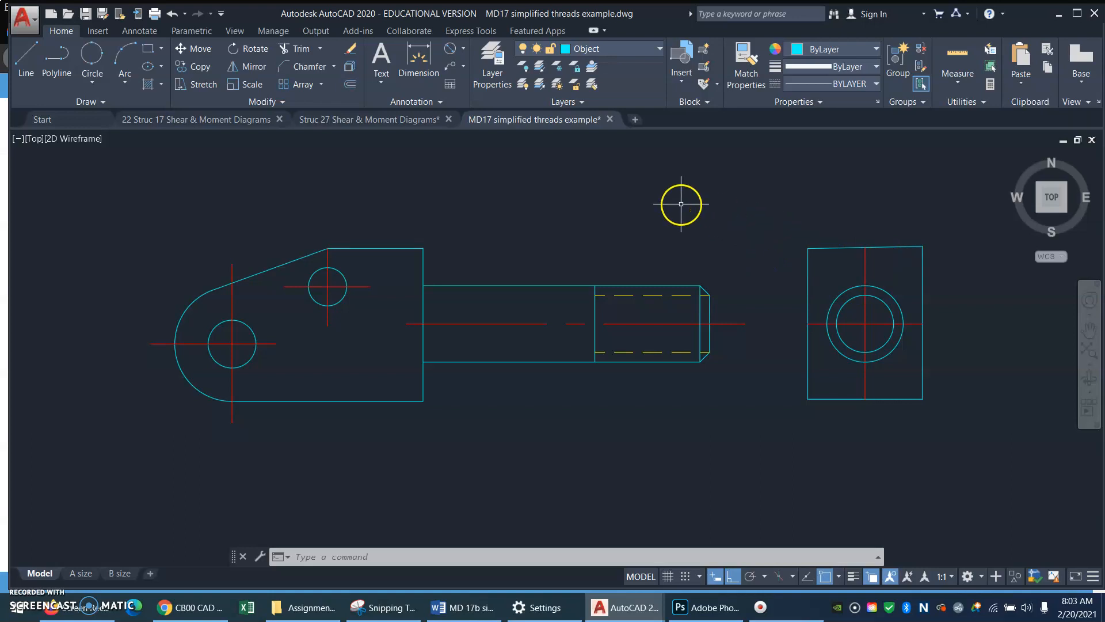
click(145, 33)
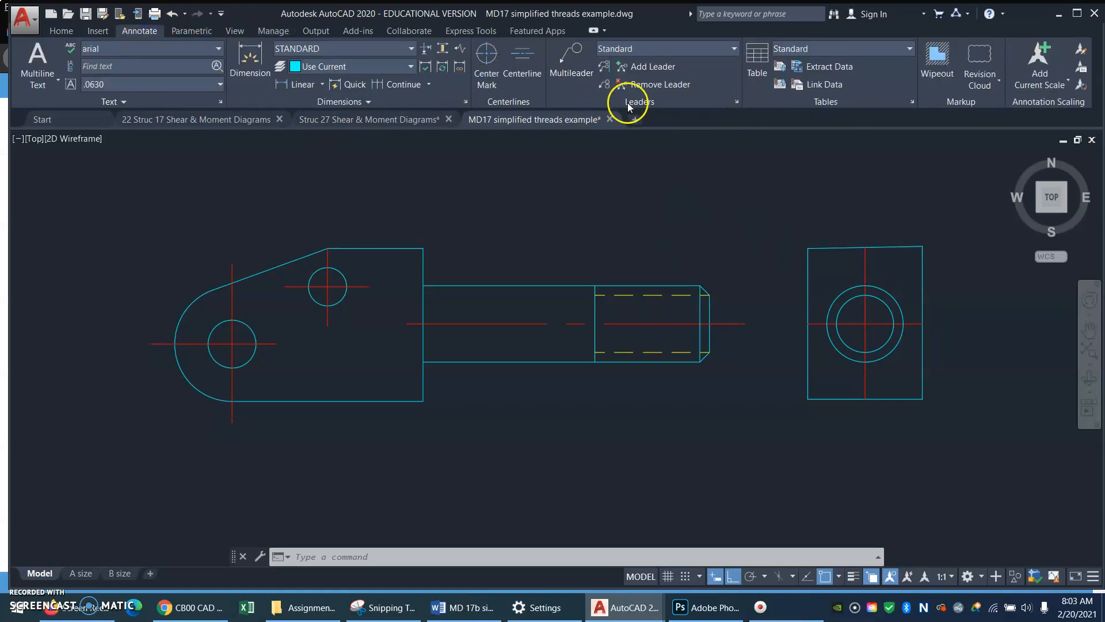
click(465, 104)
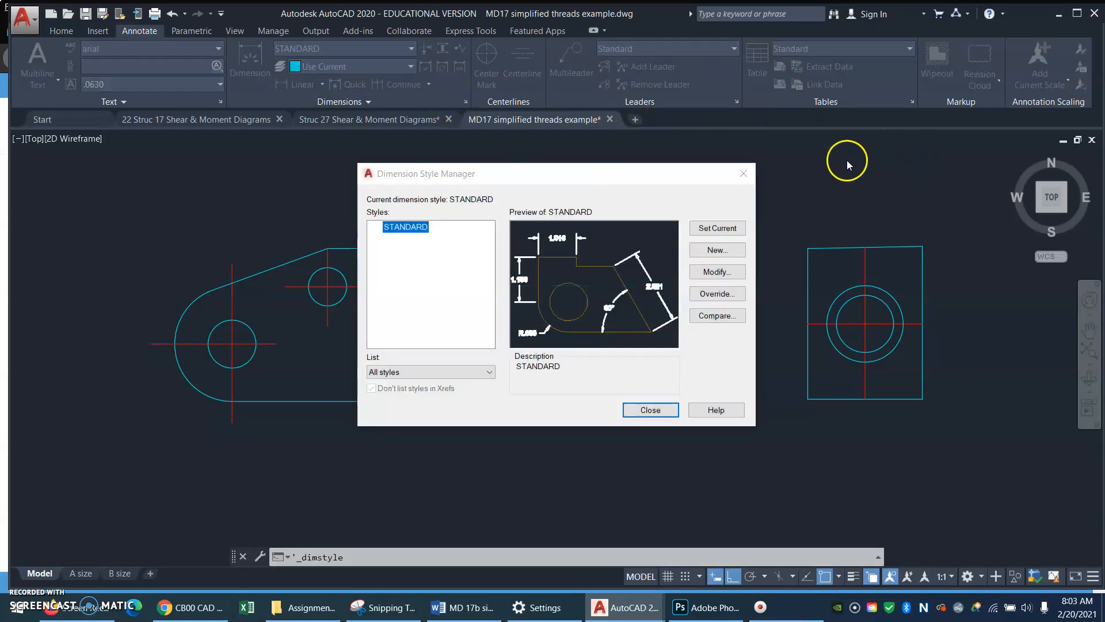
key(Escape)
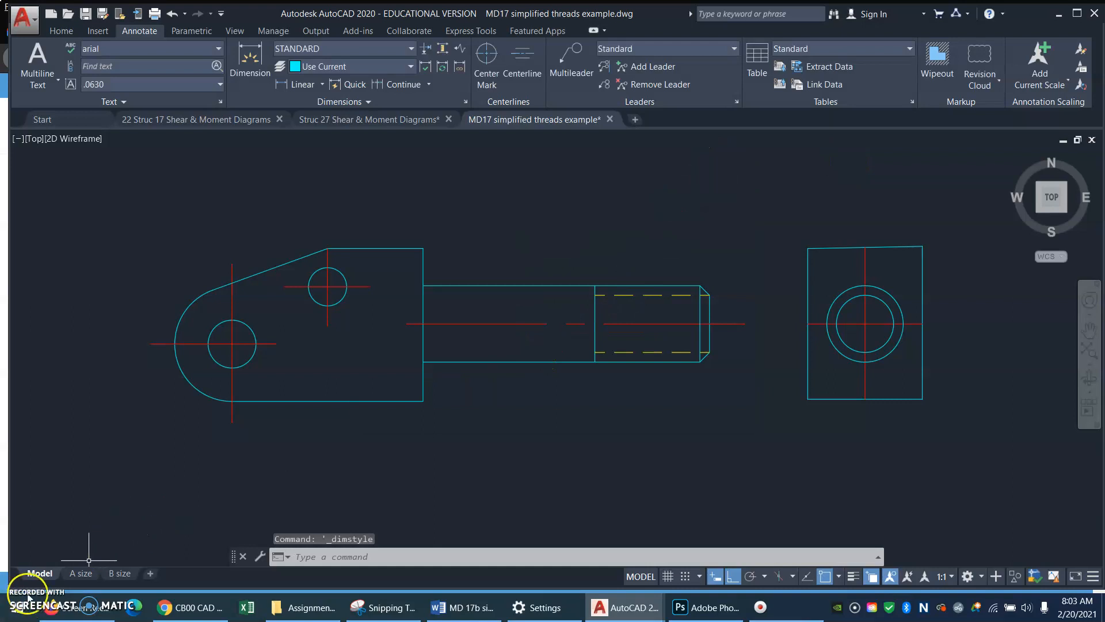